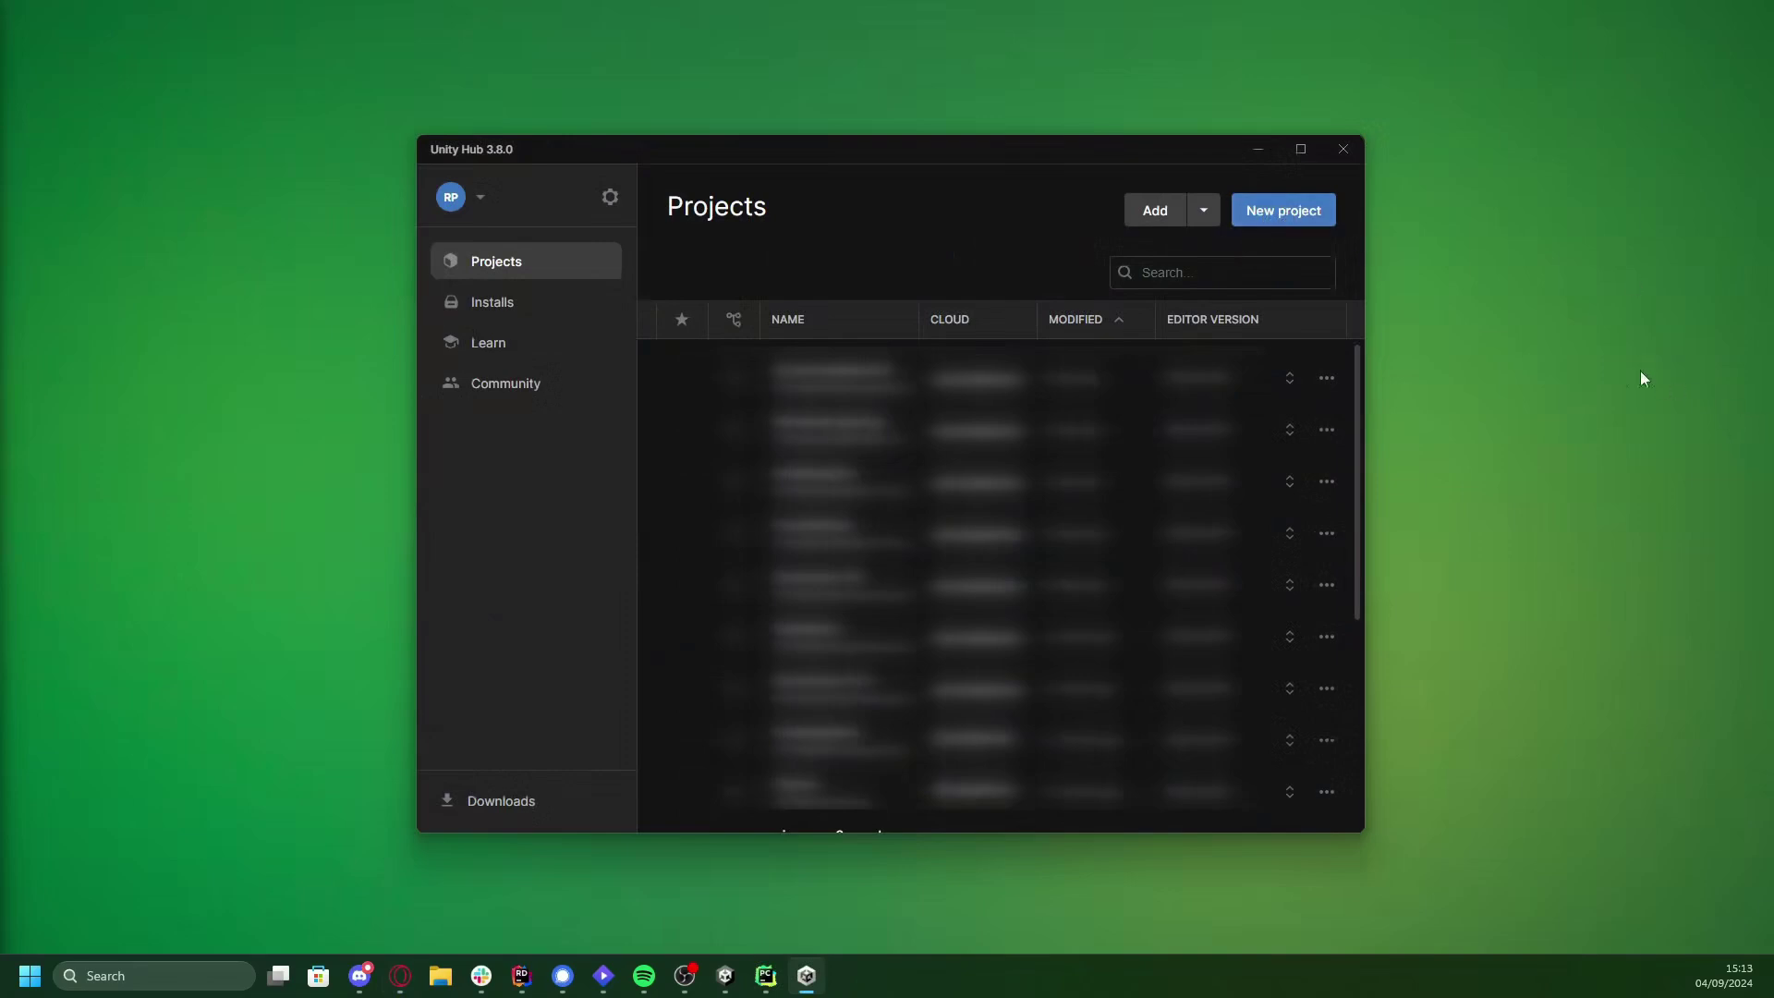
- Create a new 3D (Built-In Render Pipeline) Unity project named 'AntWorldSimulator'
{"action": "left_click", "coordinate": [1274, 213]}
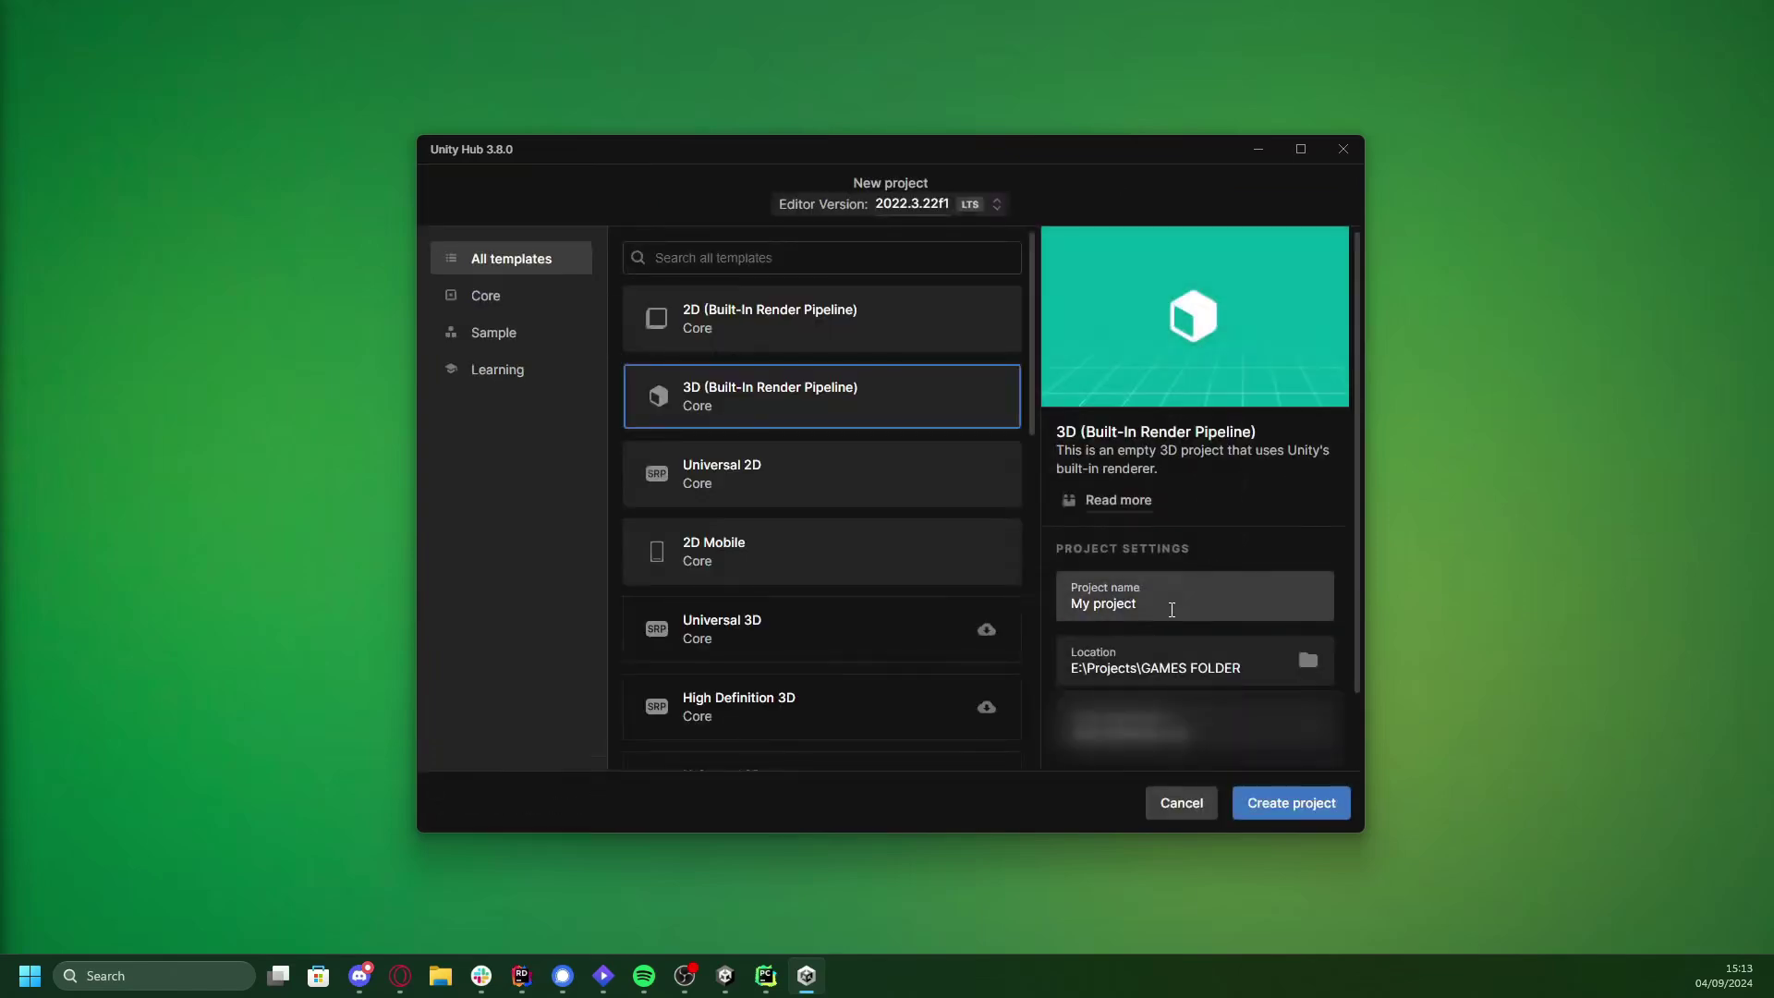
{"action": "type", "text": "AntWorldS"}
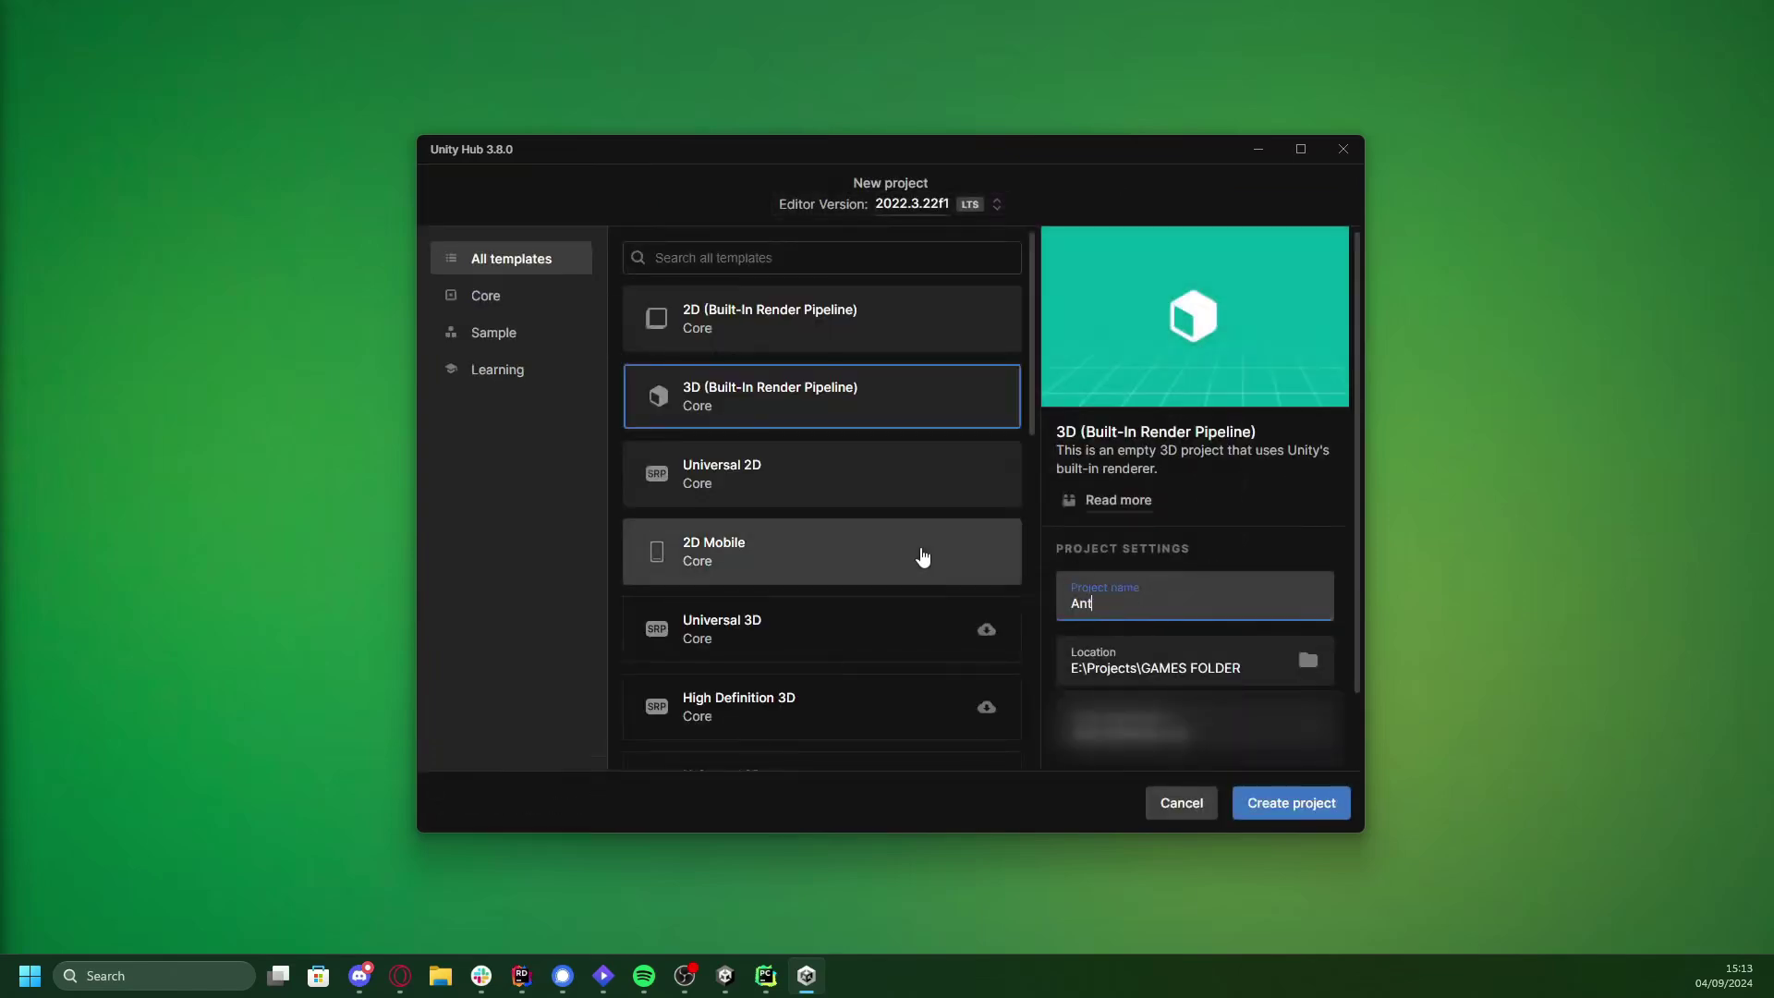
{"action": "type", "text": "imulator"}
{"action": "left_click", "coordinate": [1290, 802]}
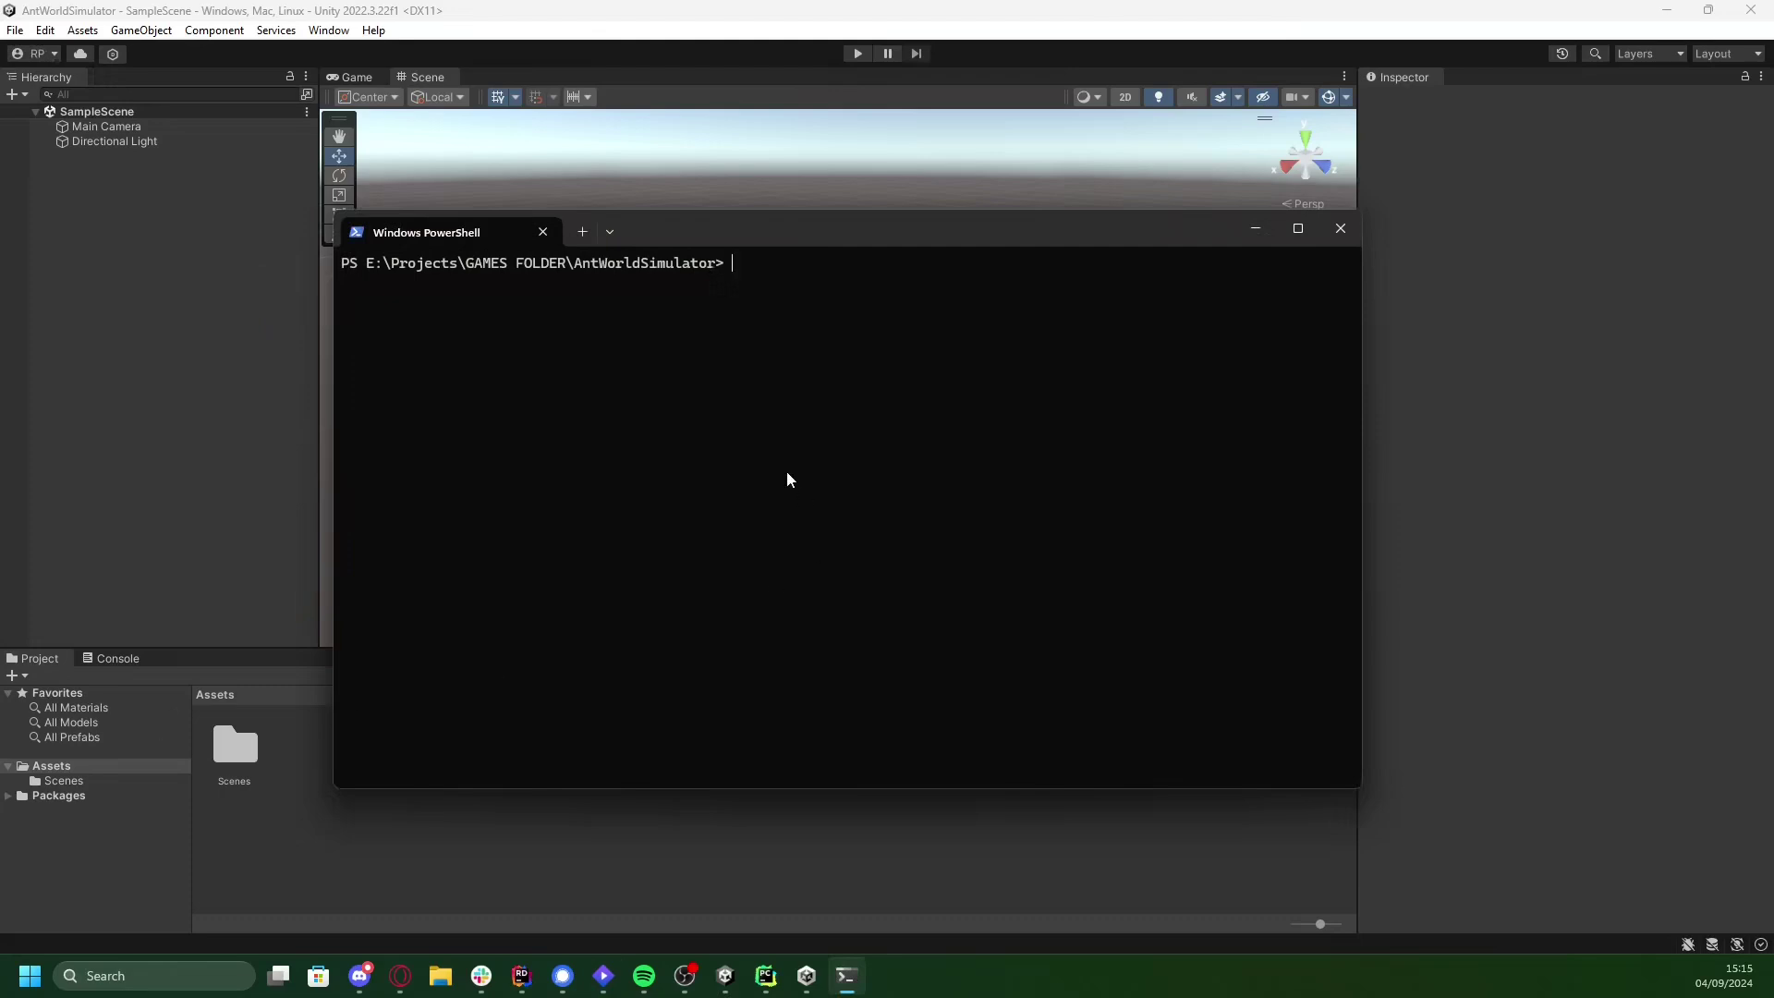
- List the project folder with dir, then check python3.exe and py.exe versions
{"action": "type", "text": "dir"}
{"action": "key", "text": "Return"}
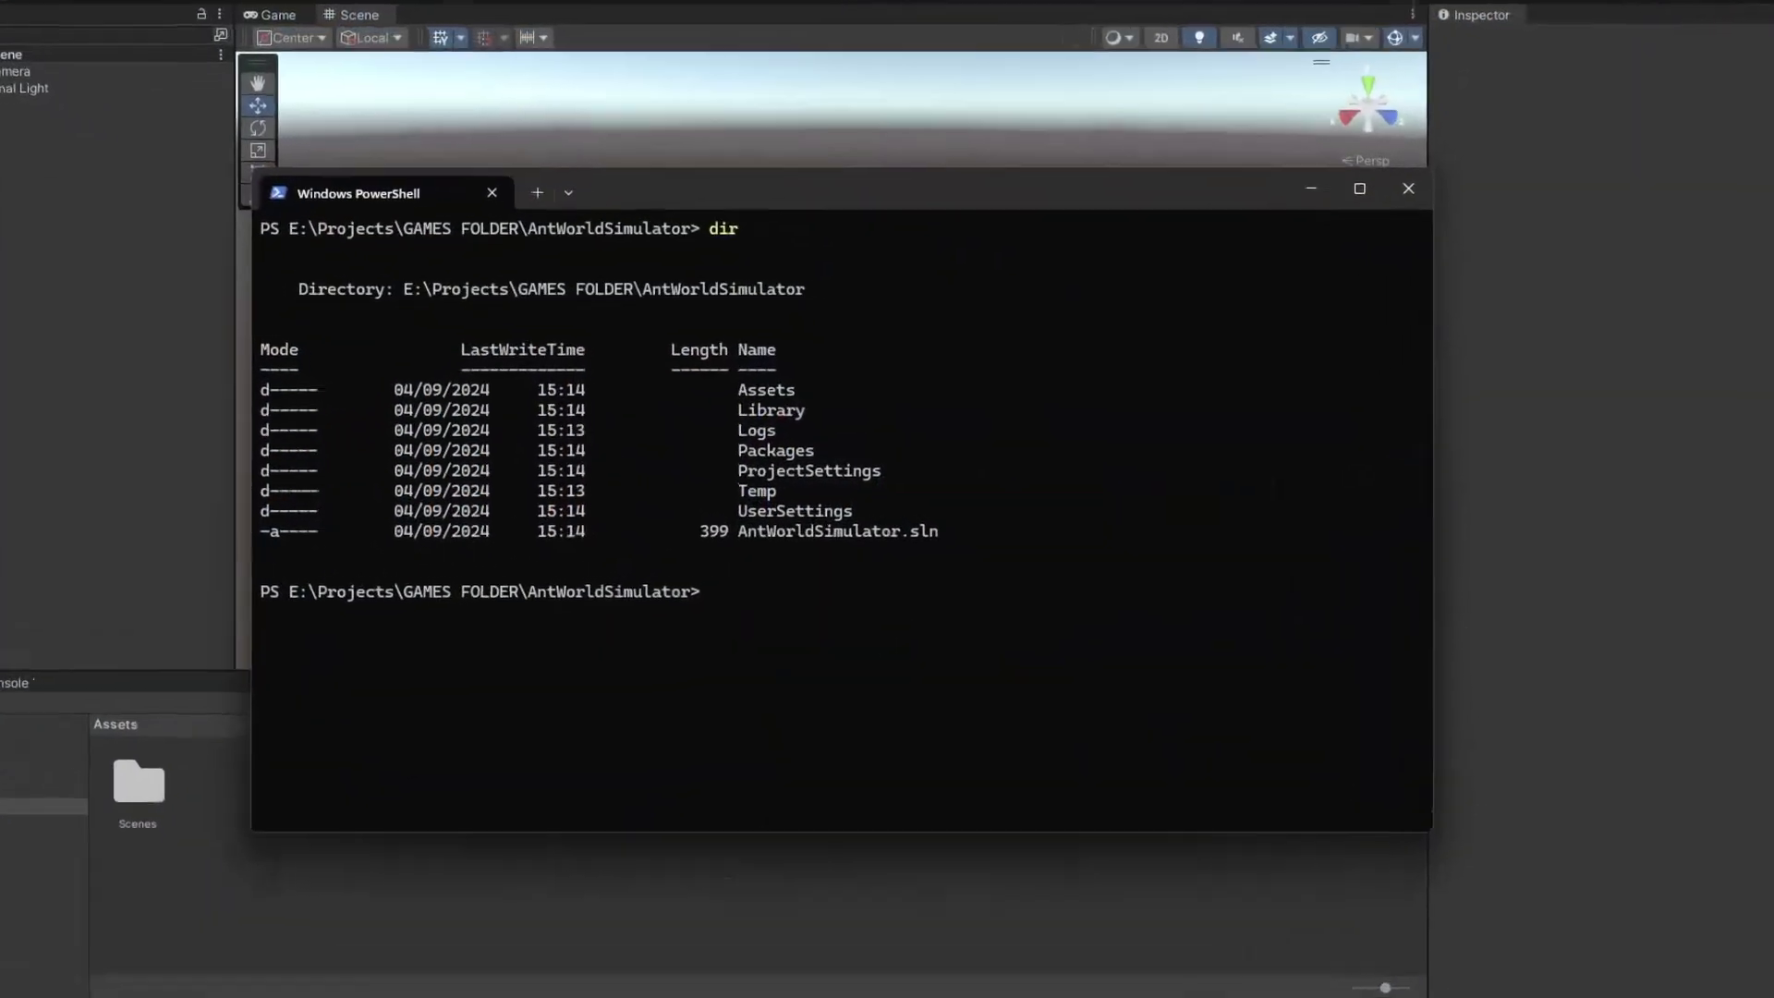
{"action": "type", "text": "python3.exe --version"}
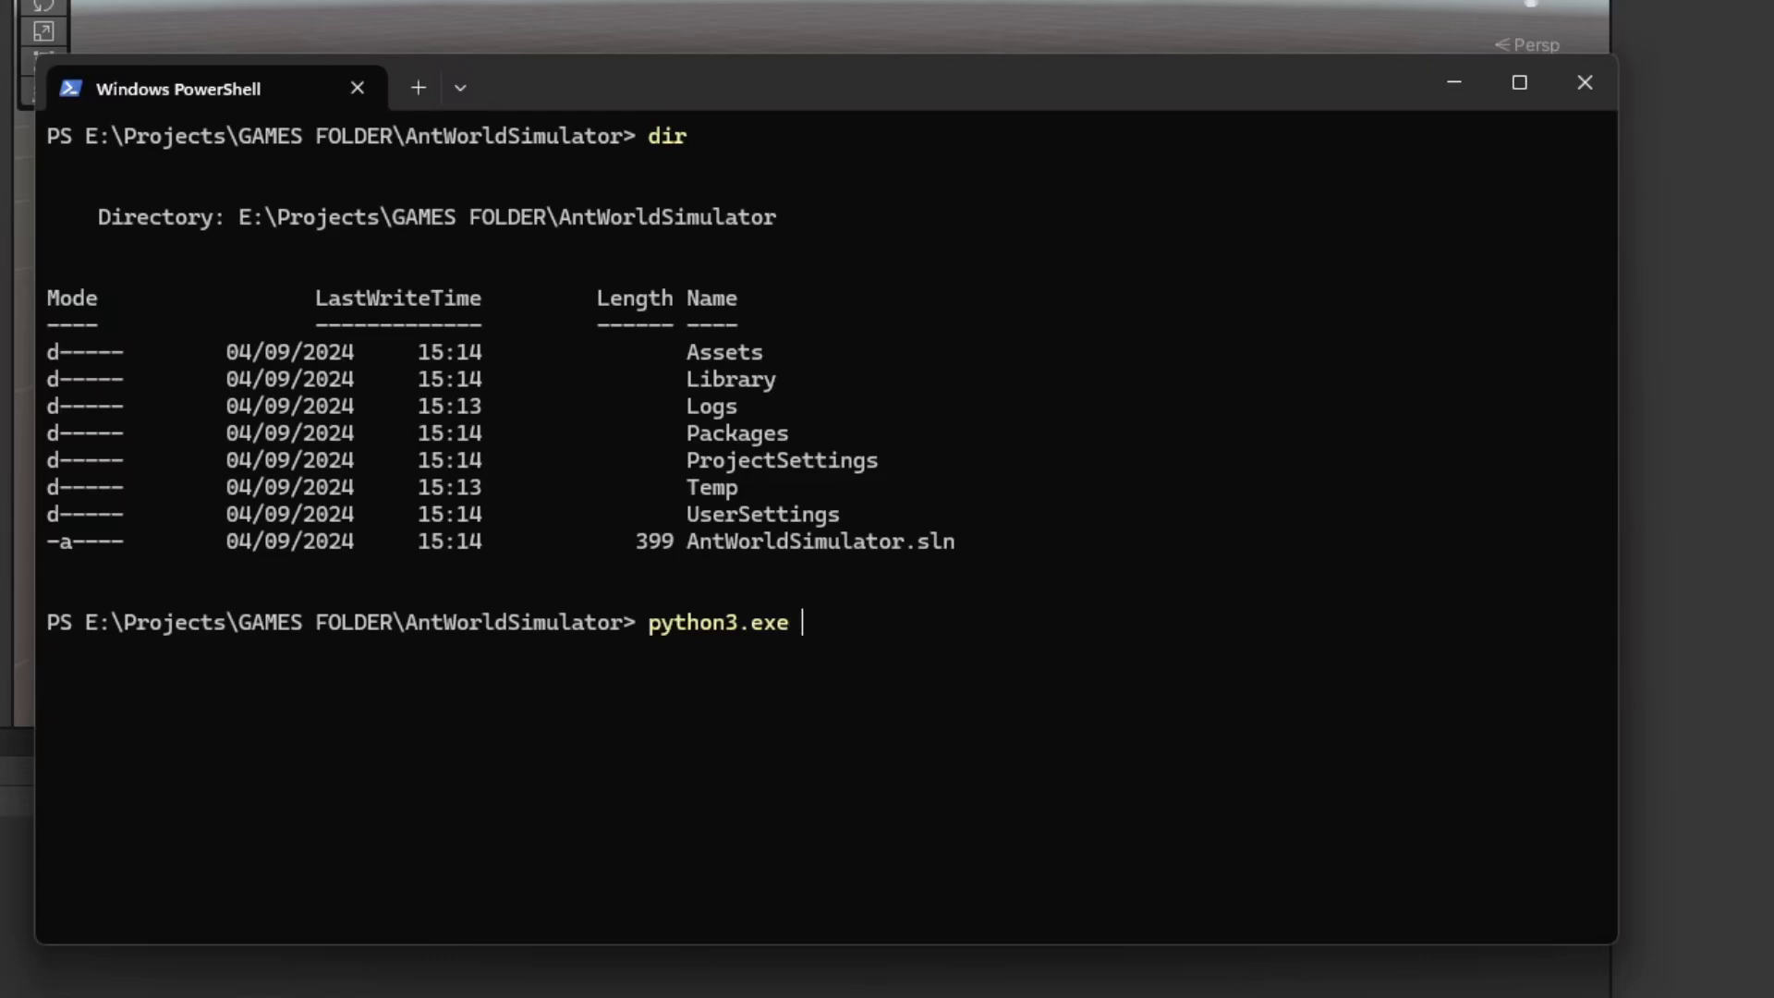
{"action": "key", "text": "Return"}
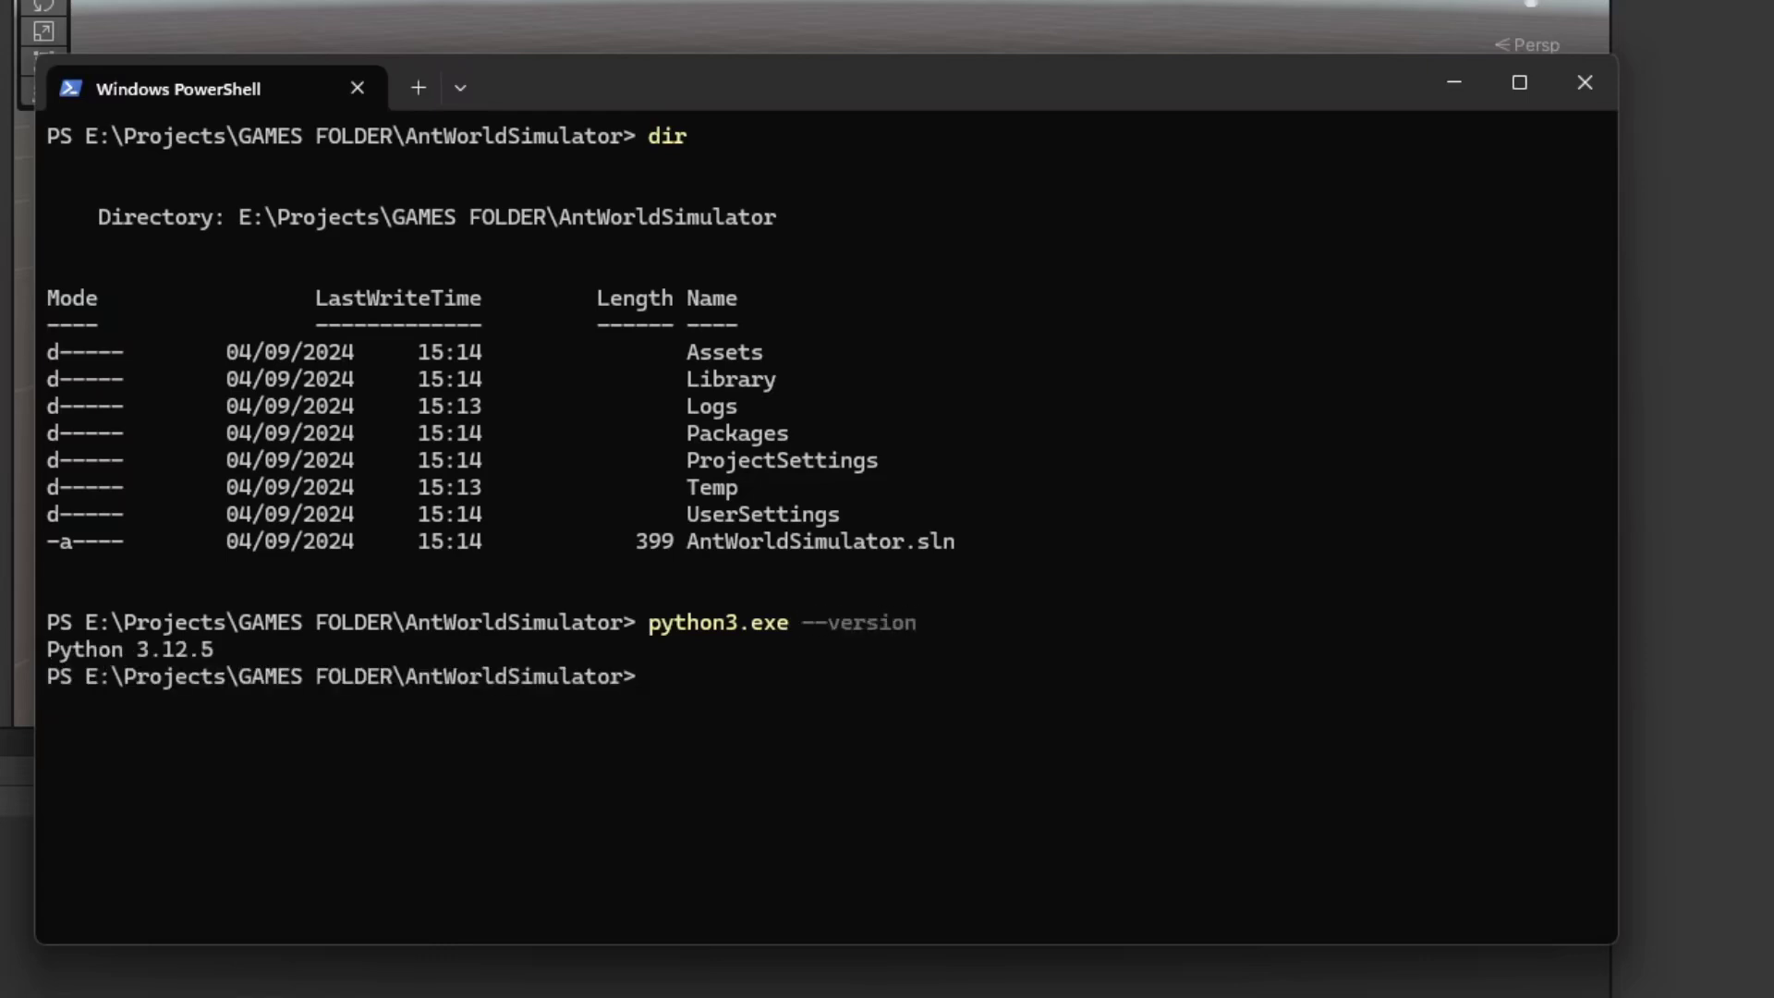
{"action": "type", "text": "py.exe --version"}
{"action": "key", "text": "Return"}
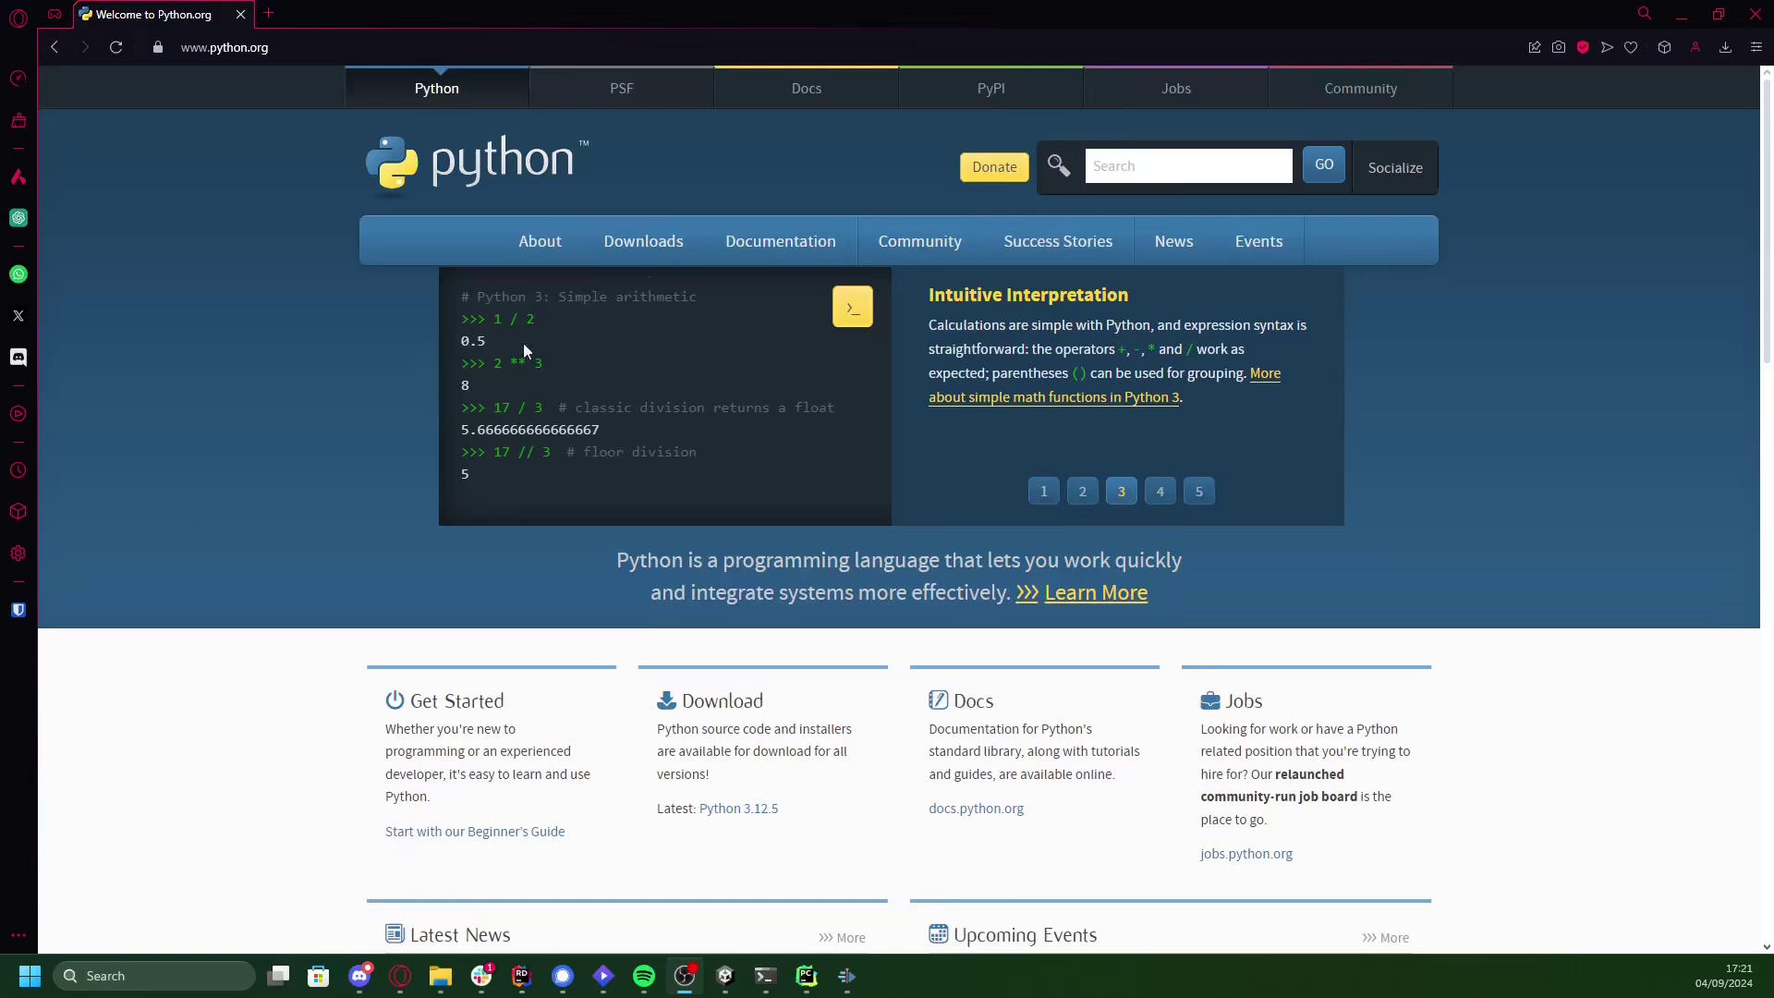
- Browse from python.org's All releases to the 3.10.12 installers folder on GitHub
{"action": "mouse_move", "coordinate": [647, 242]}
{"action": "left_click", "coordinate": [636, 286]}
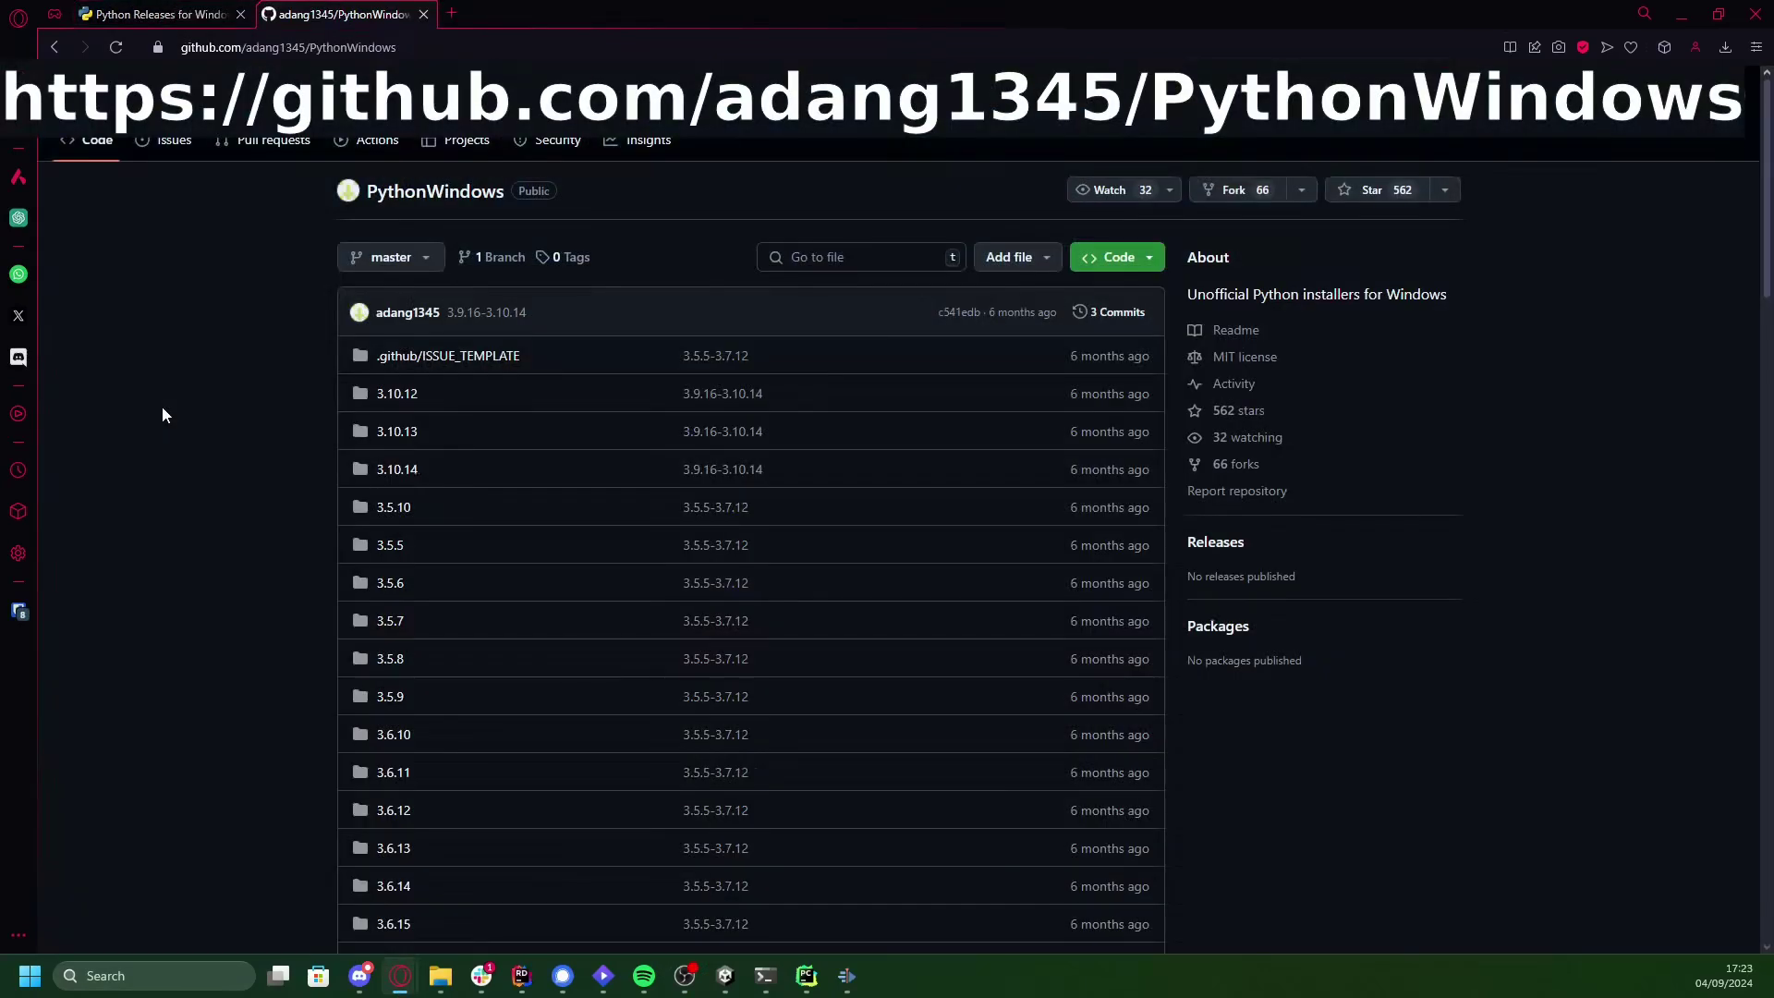
{"action": "left_click", "coordinate": [404, 396]}
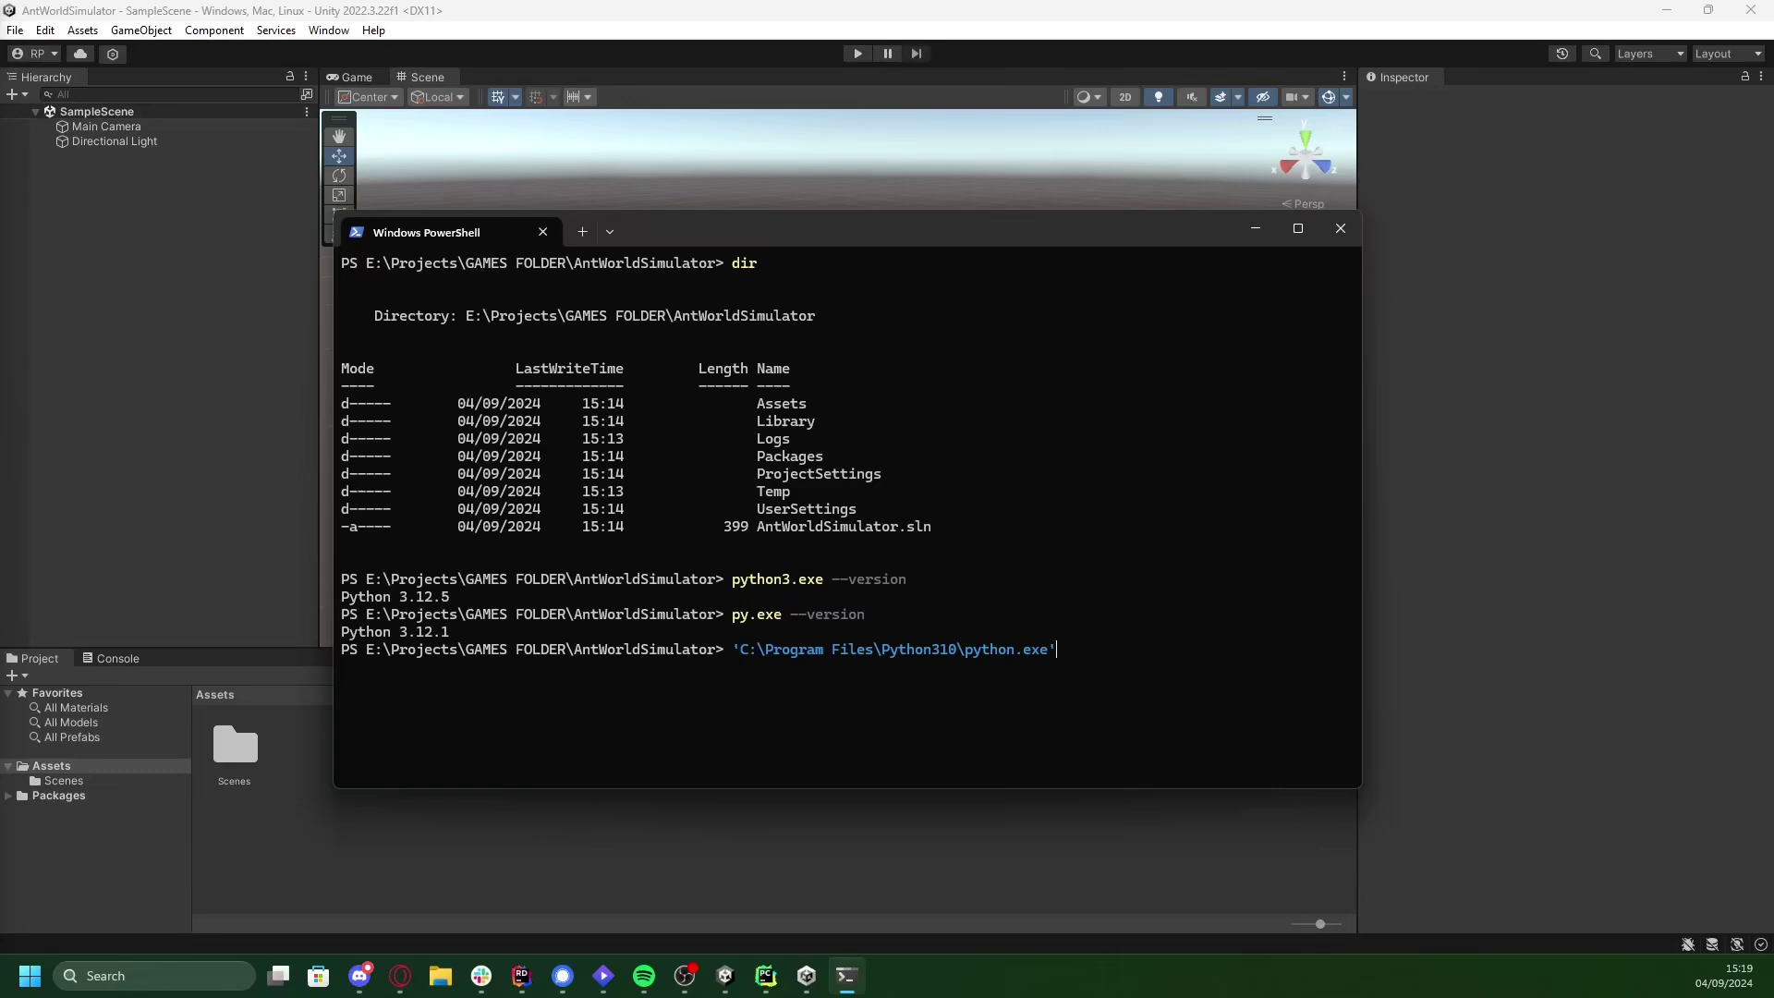
{"action": "key", "text": "Return"}
- Launch 'C:\Program Files\Python310\python.exe' with & to confirm Python 3.10.11, then quit()
{"action": "key", "text": "Up"}
{"action": "key", "text": "Home"}
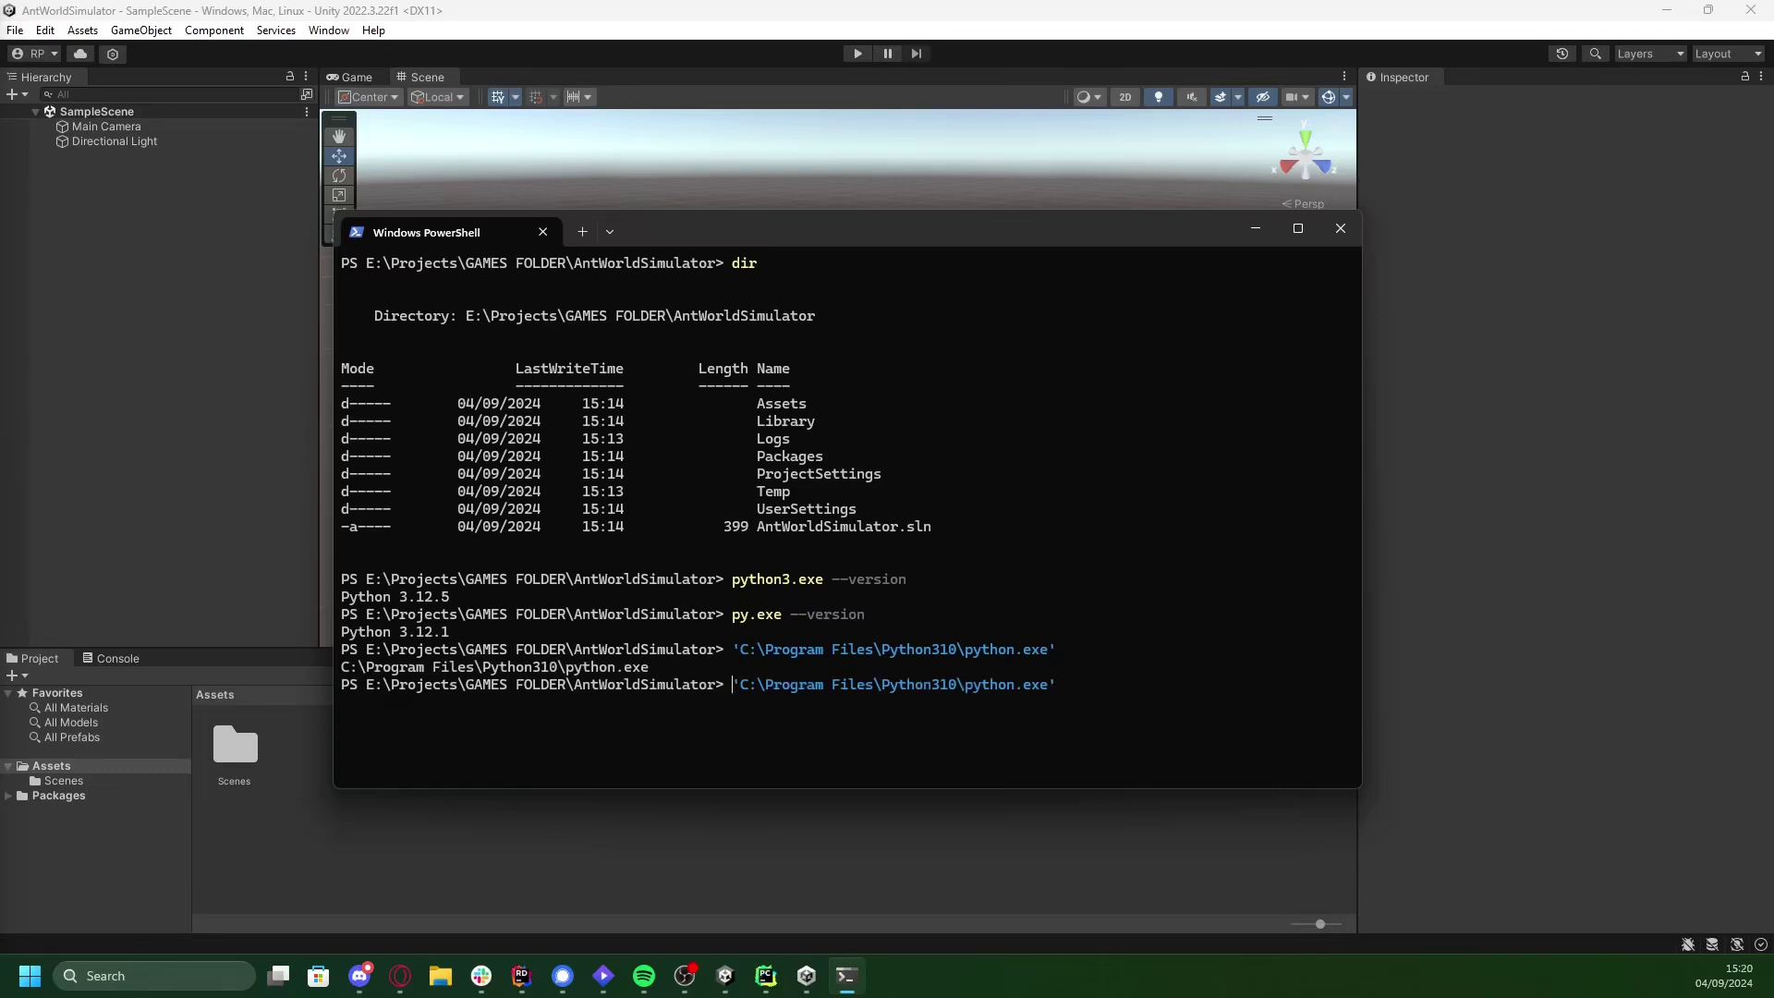
{"action": "type", "text": "&"}
{"action": "key", "text": "Return"}
{"action": "type", "text": "quit()"}
{"action": "key", "text": "Return"}
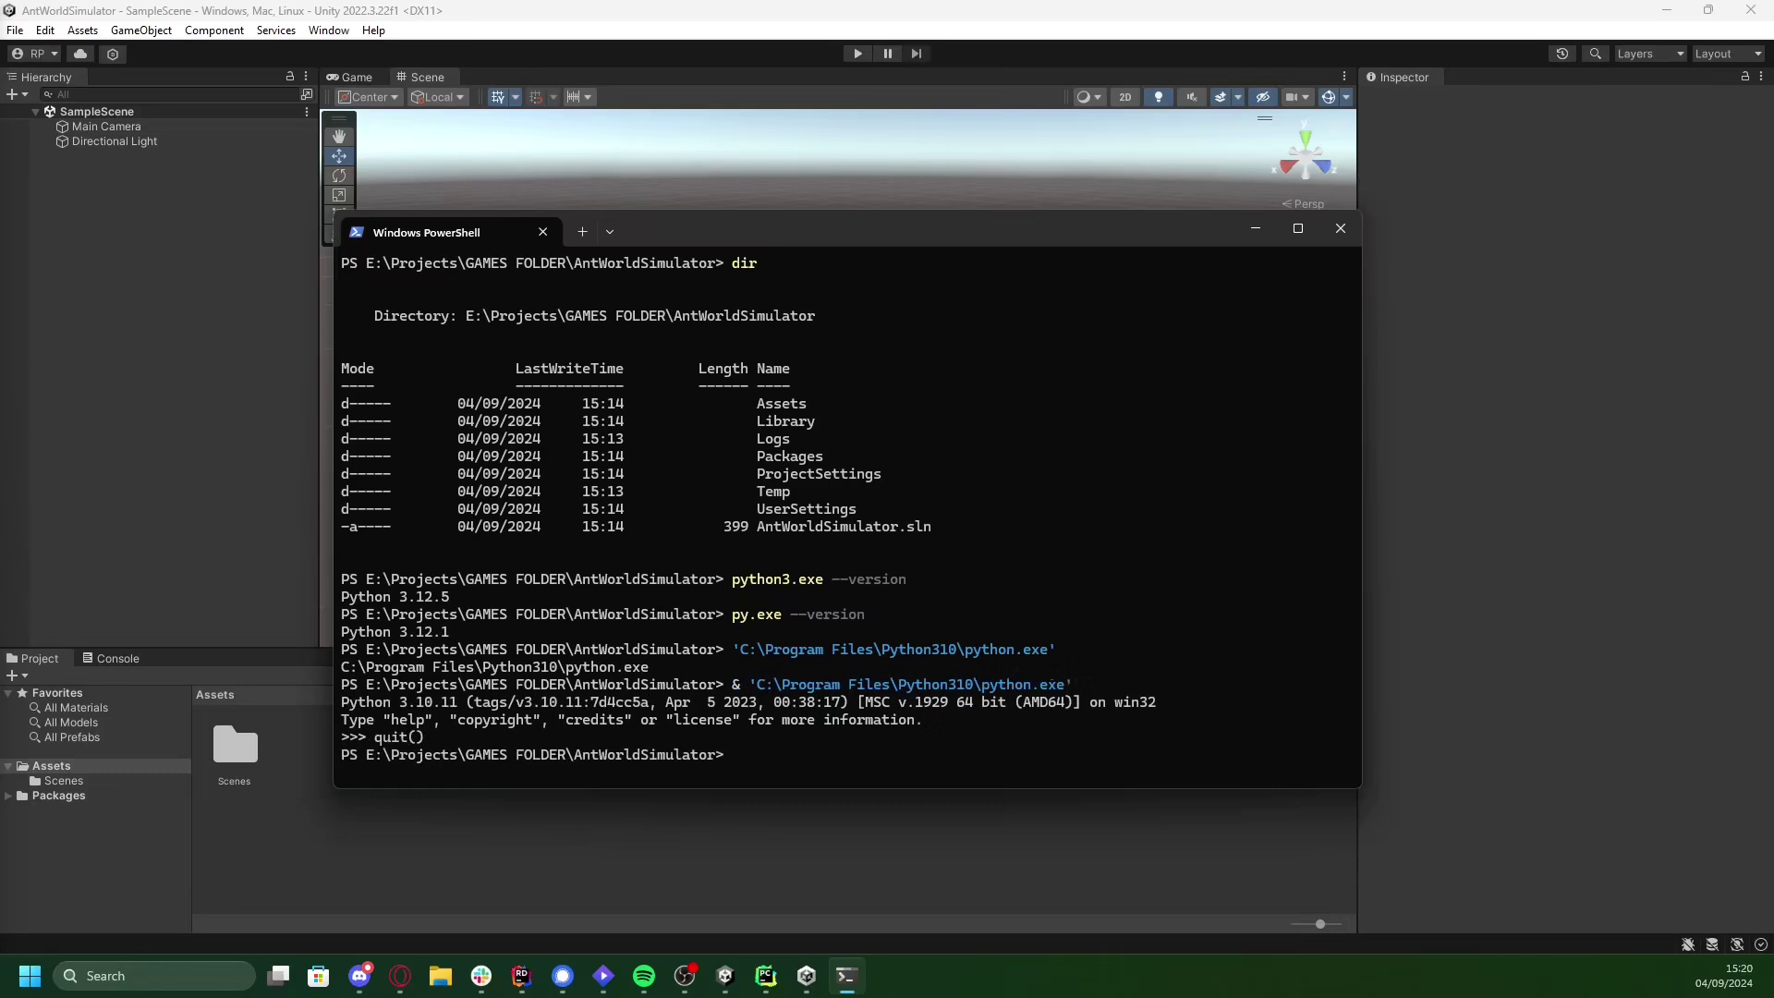
- Create the AntWorldSimulatorPython venv with -m venv, list it, and cd into its folder
{"action": "key", "text": "Up"}
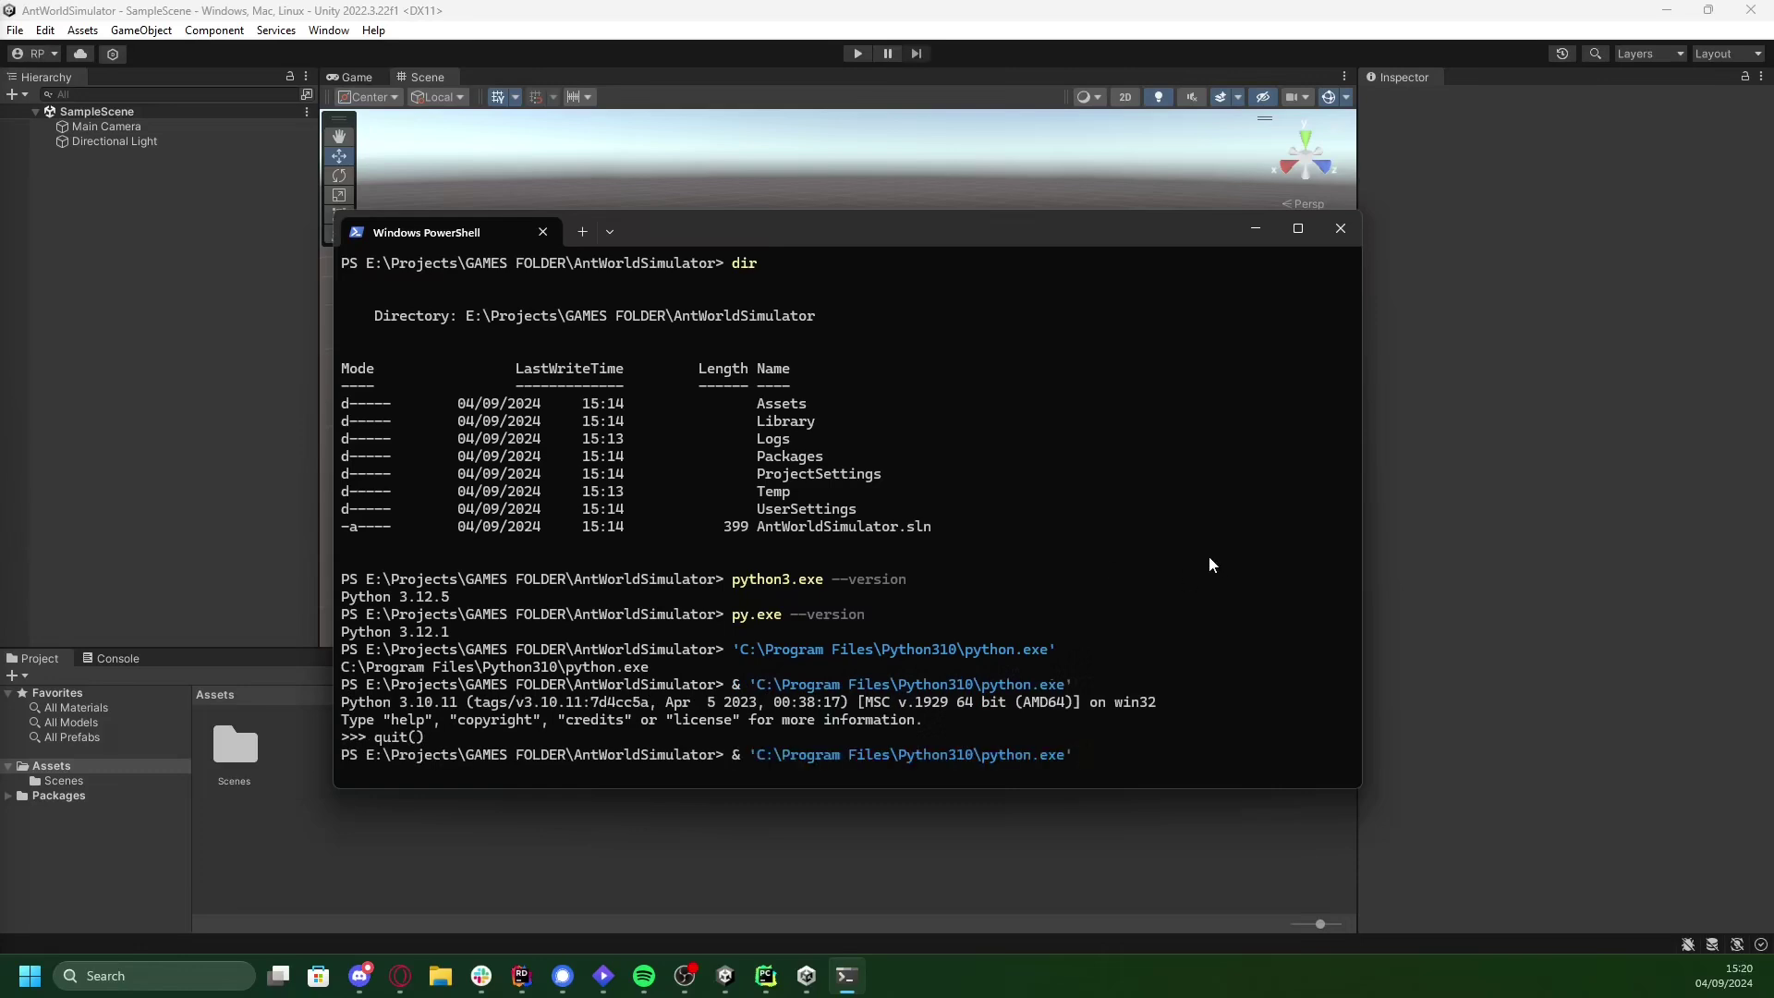
{"action": "type", "text": "-m venv AntWorldSimulatorPytho"}
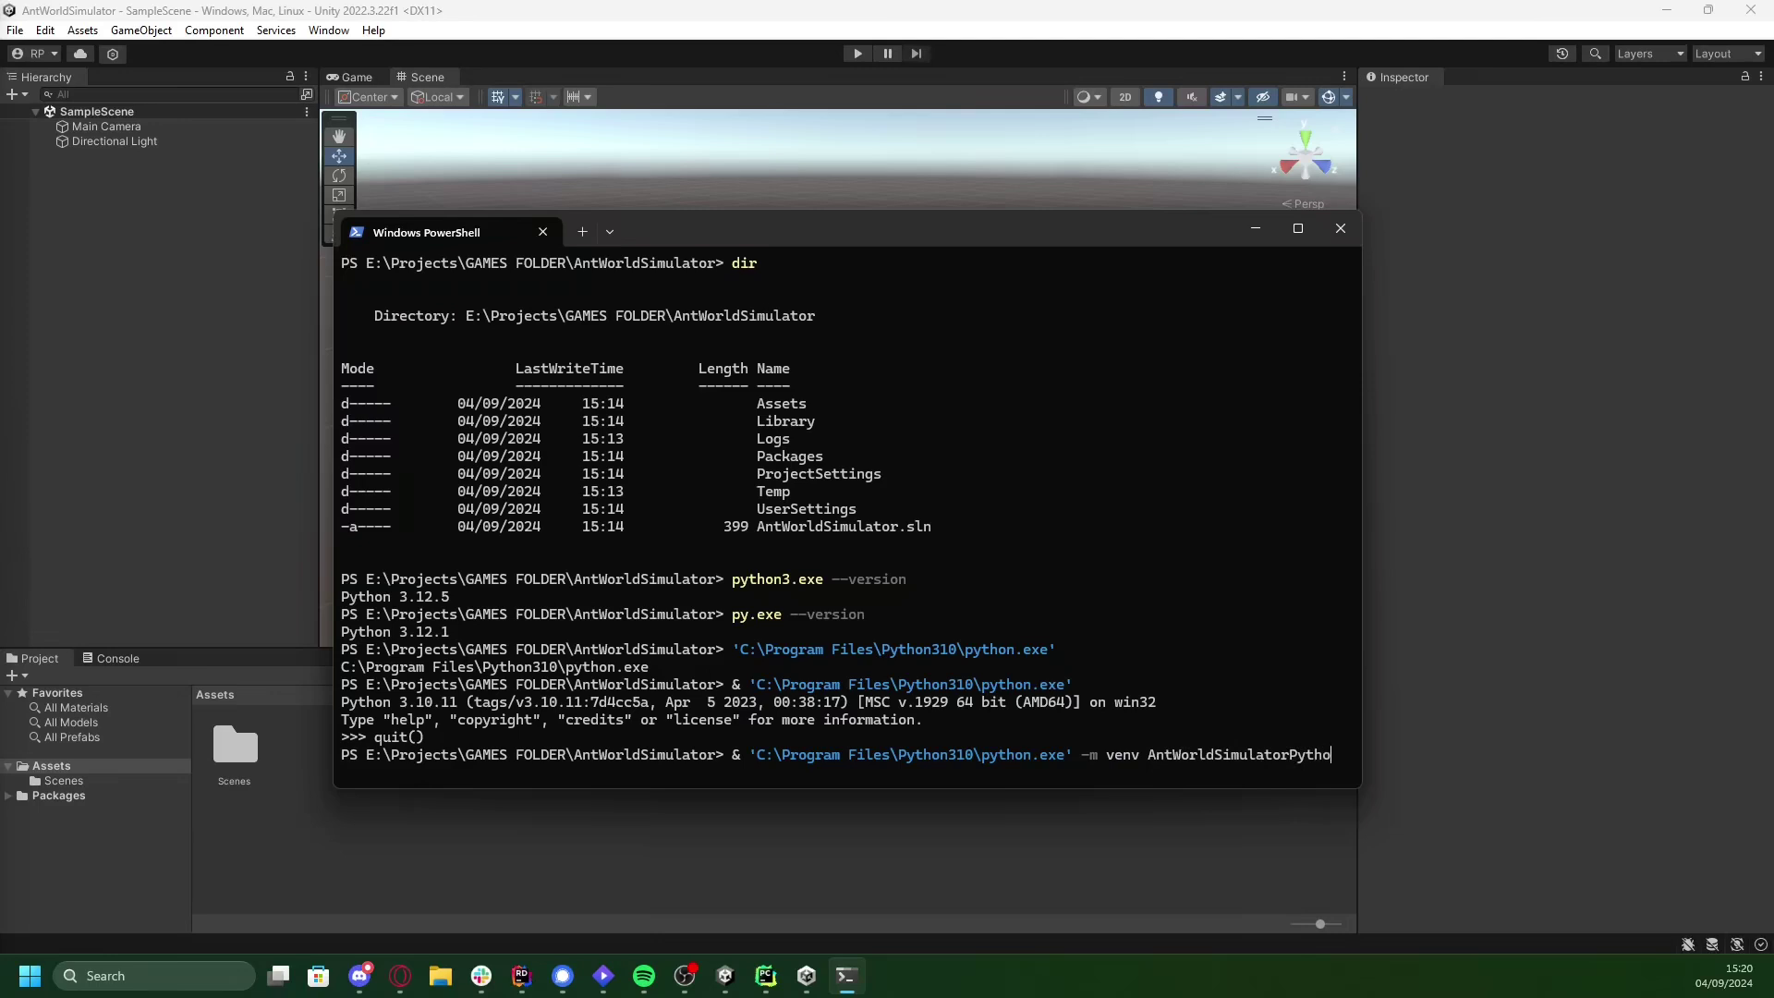
{"action": "key", "text": "Return"}
{"action": "type", "text": "ls"}
{"action": "key", "text": "Return"}
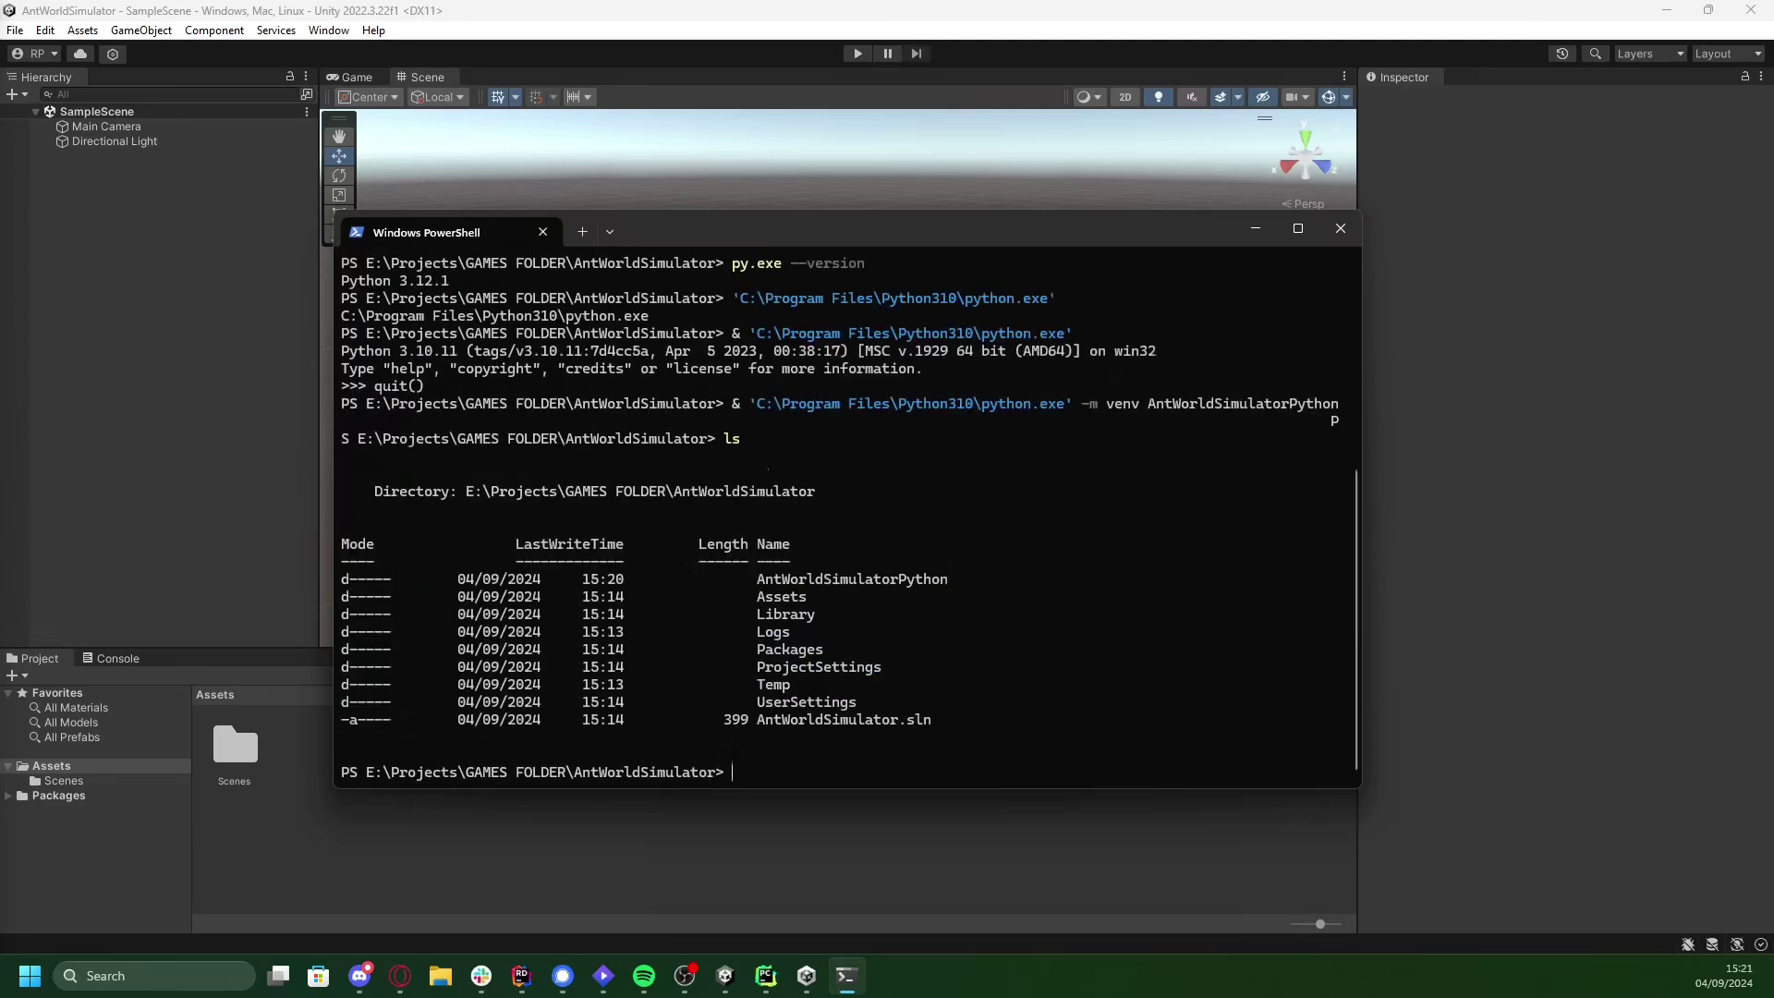
{"action": "type", "text": "cd ."}
{"action": "key", "text": "Tab"}
{"action": "key", "text": "Return"}
{"action": "type", "text": "l"}
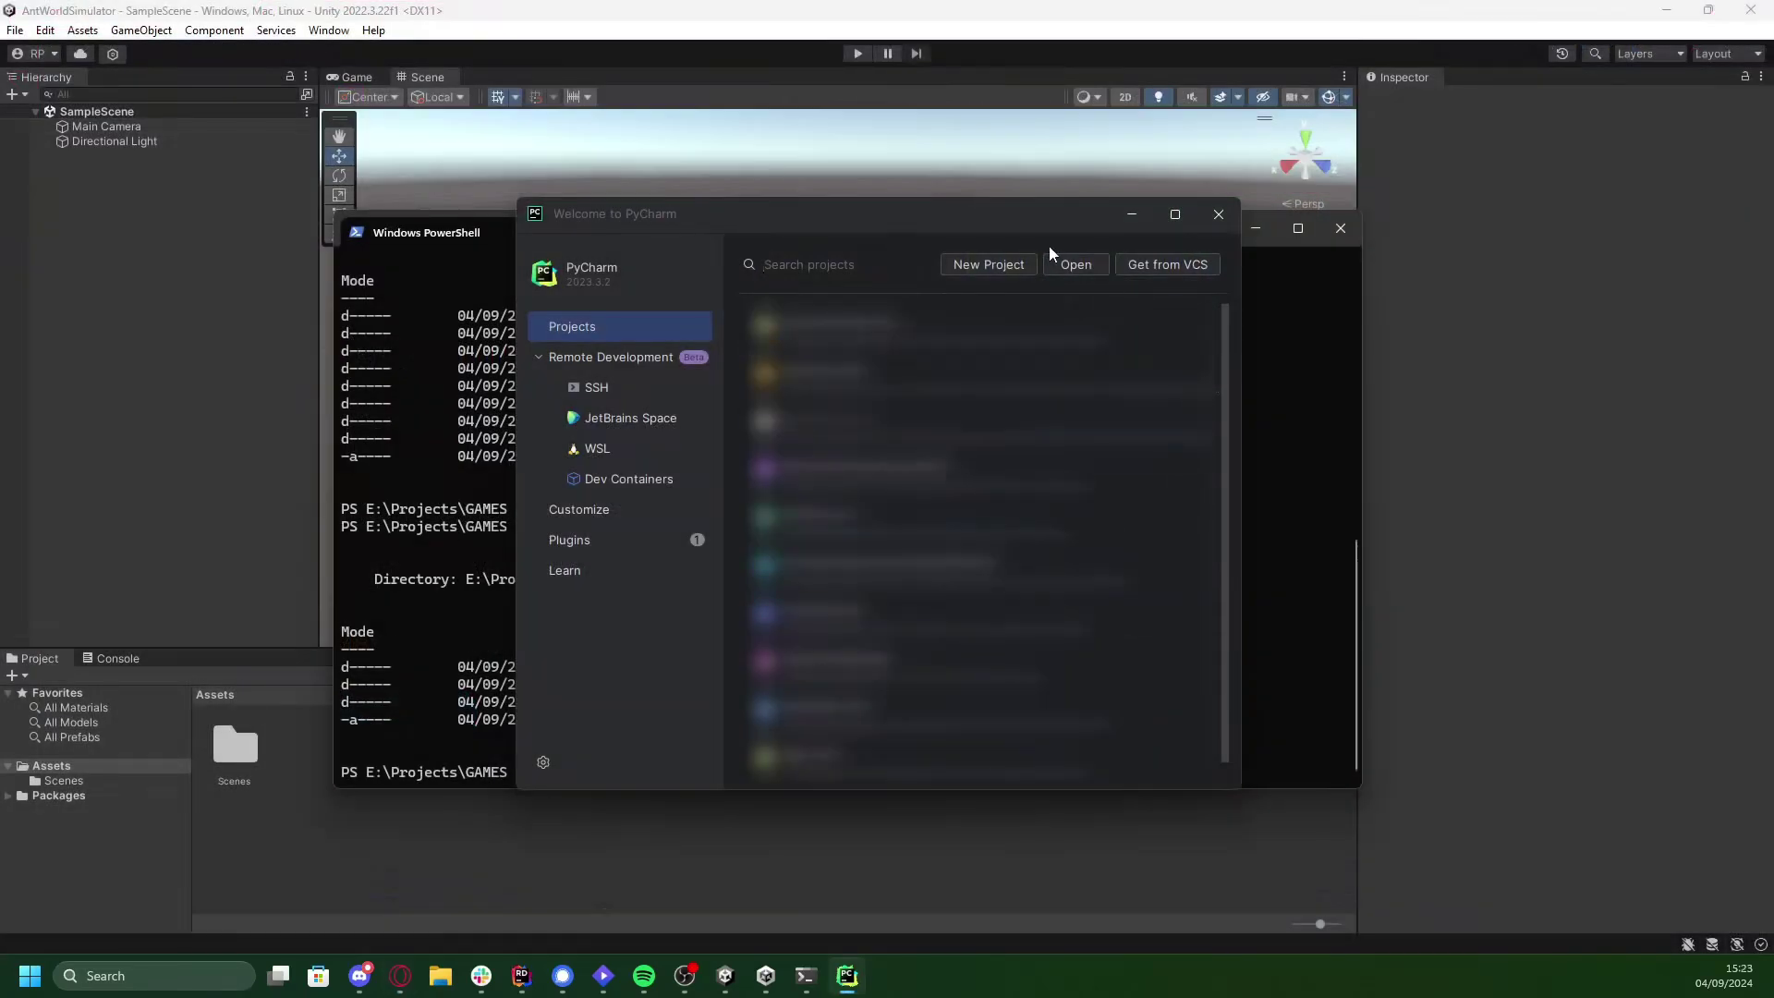
- Open the AntWorldSimulatorPython folder in PyCharm and trust the project
{"action": "left_click", "coordinate": [1072, 265]}
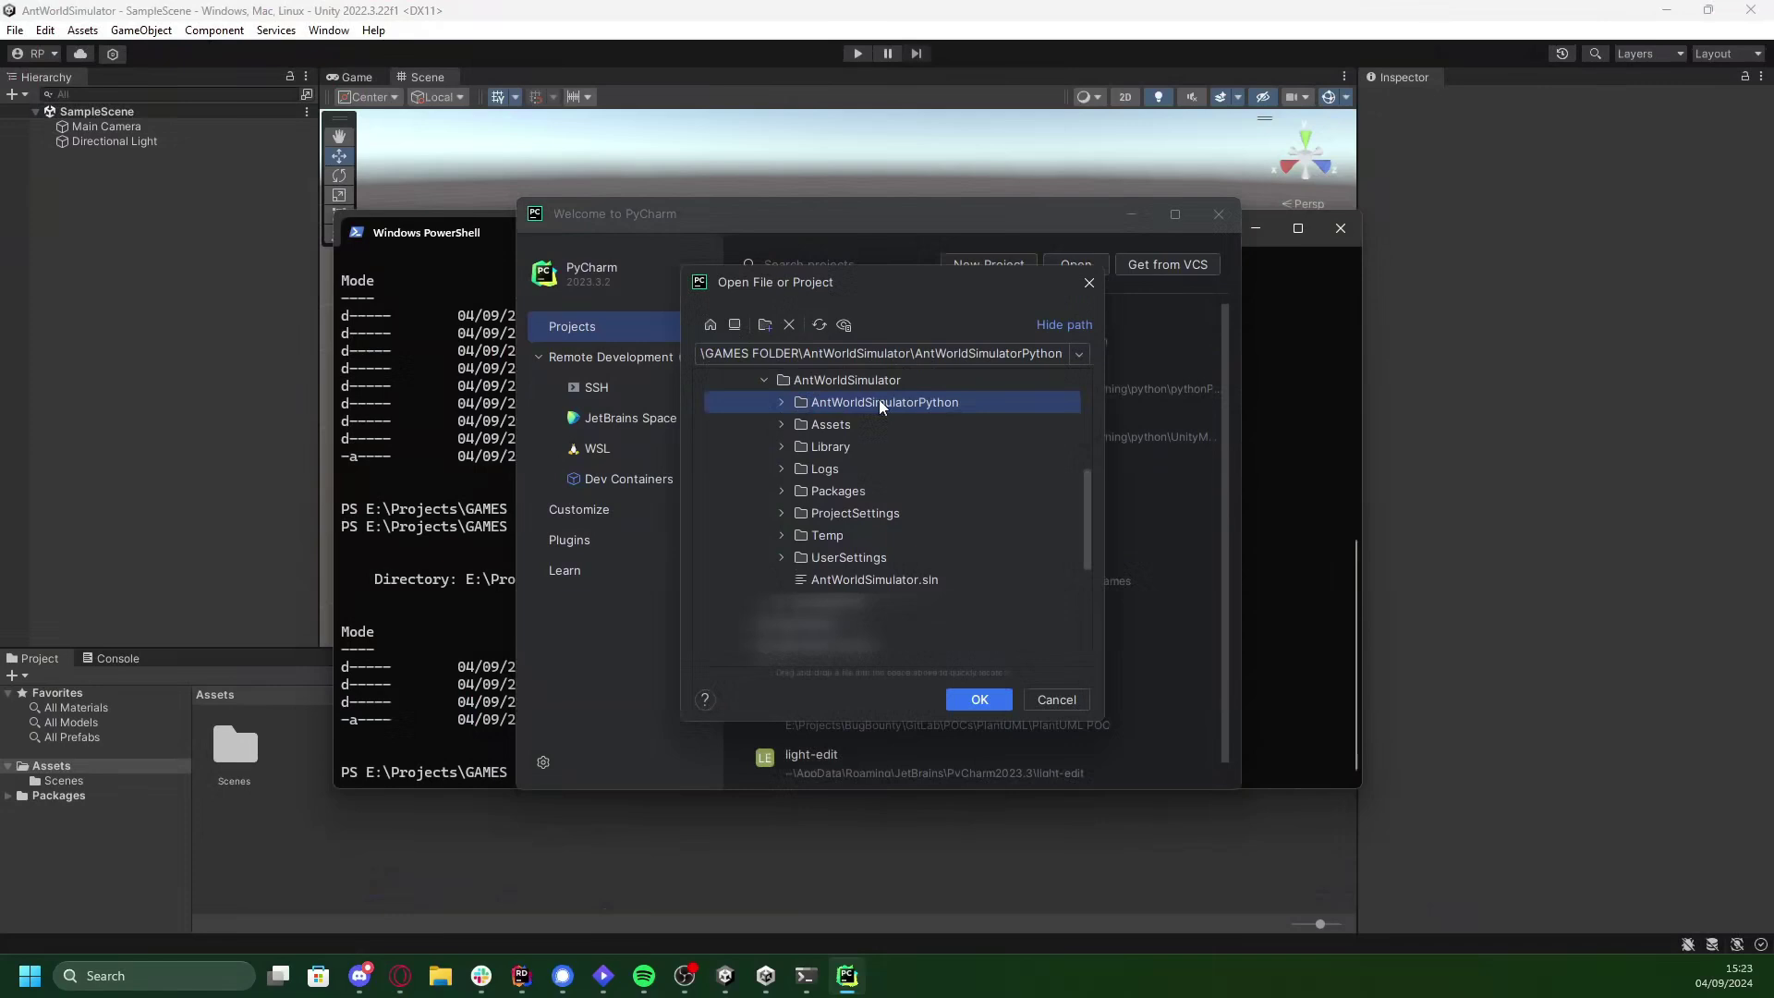
{"action": "left_click", "coordinate": [979, 702]}
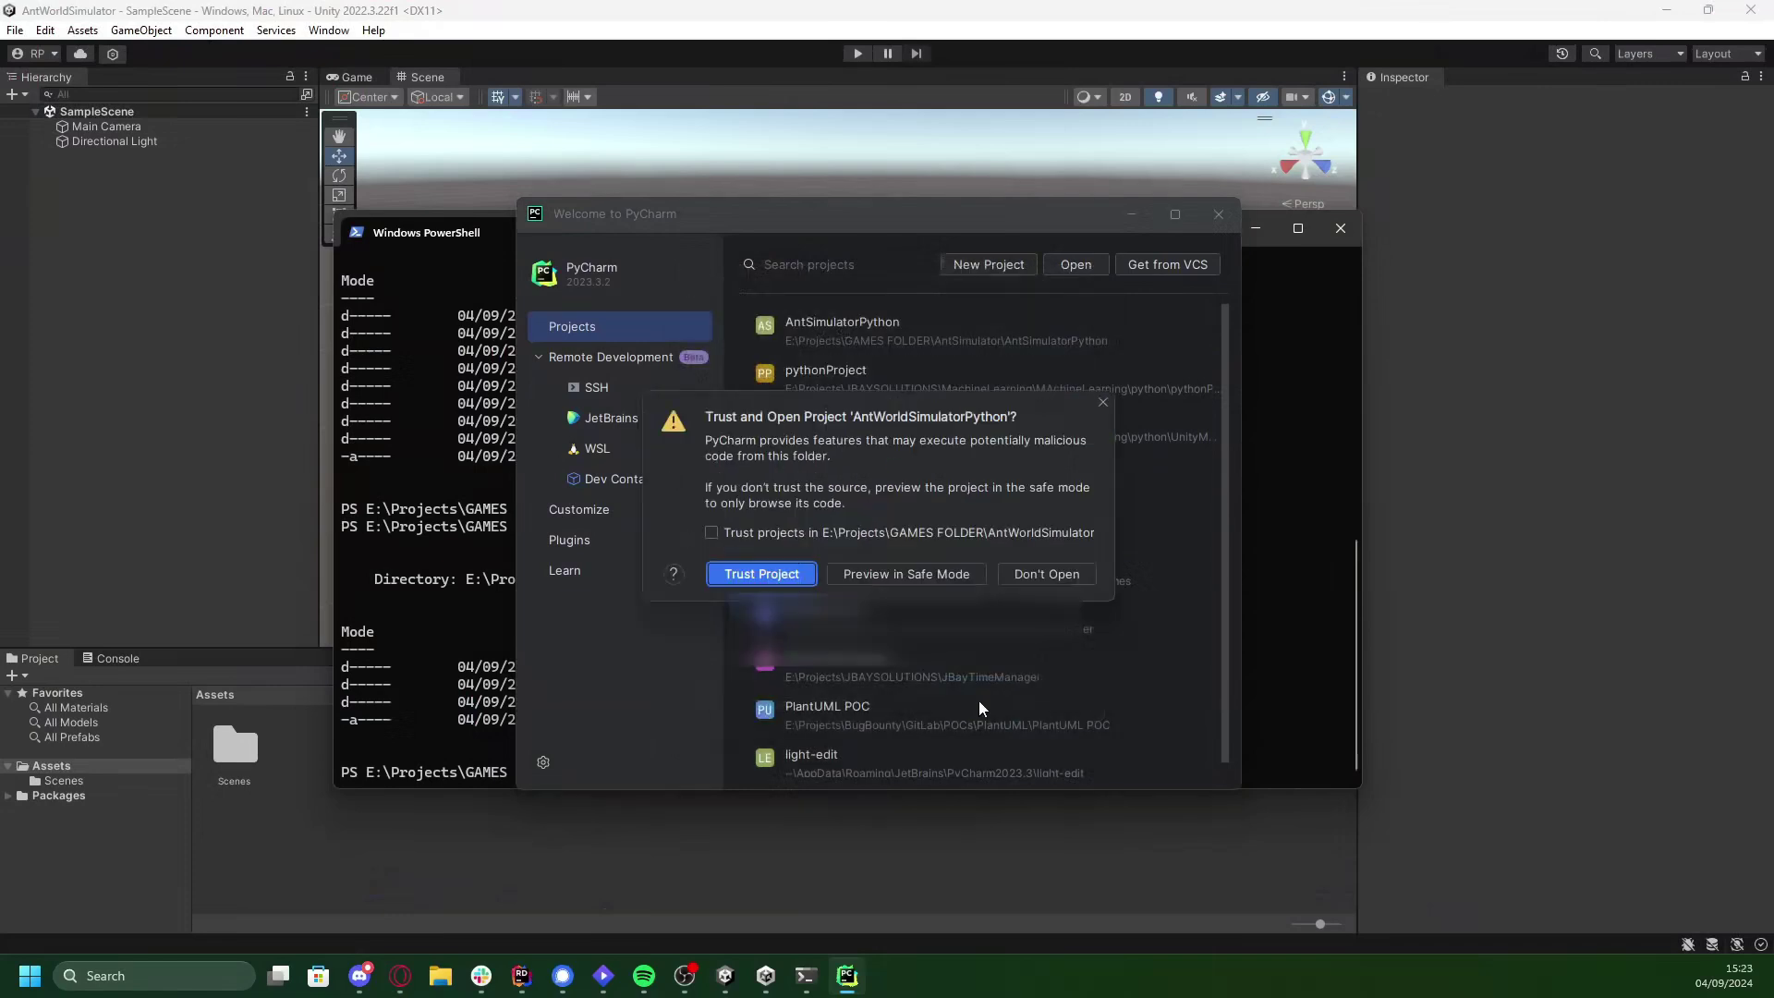
{"action": "left_click", "coordinate": [780, 577]}
- Collapse the Lib folder, dismiss the interpreter notice, toggle the terminal, and minimize PyCharm
{"action": "left_click", "coordinate": [76, 136]}
{"action": "left_click", "coordinate": [73, 135]}
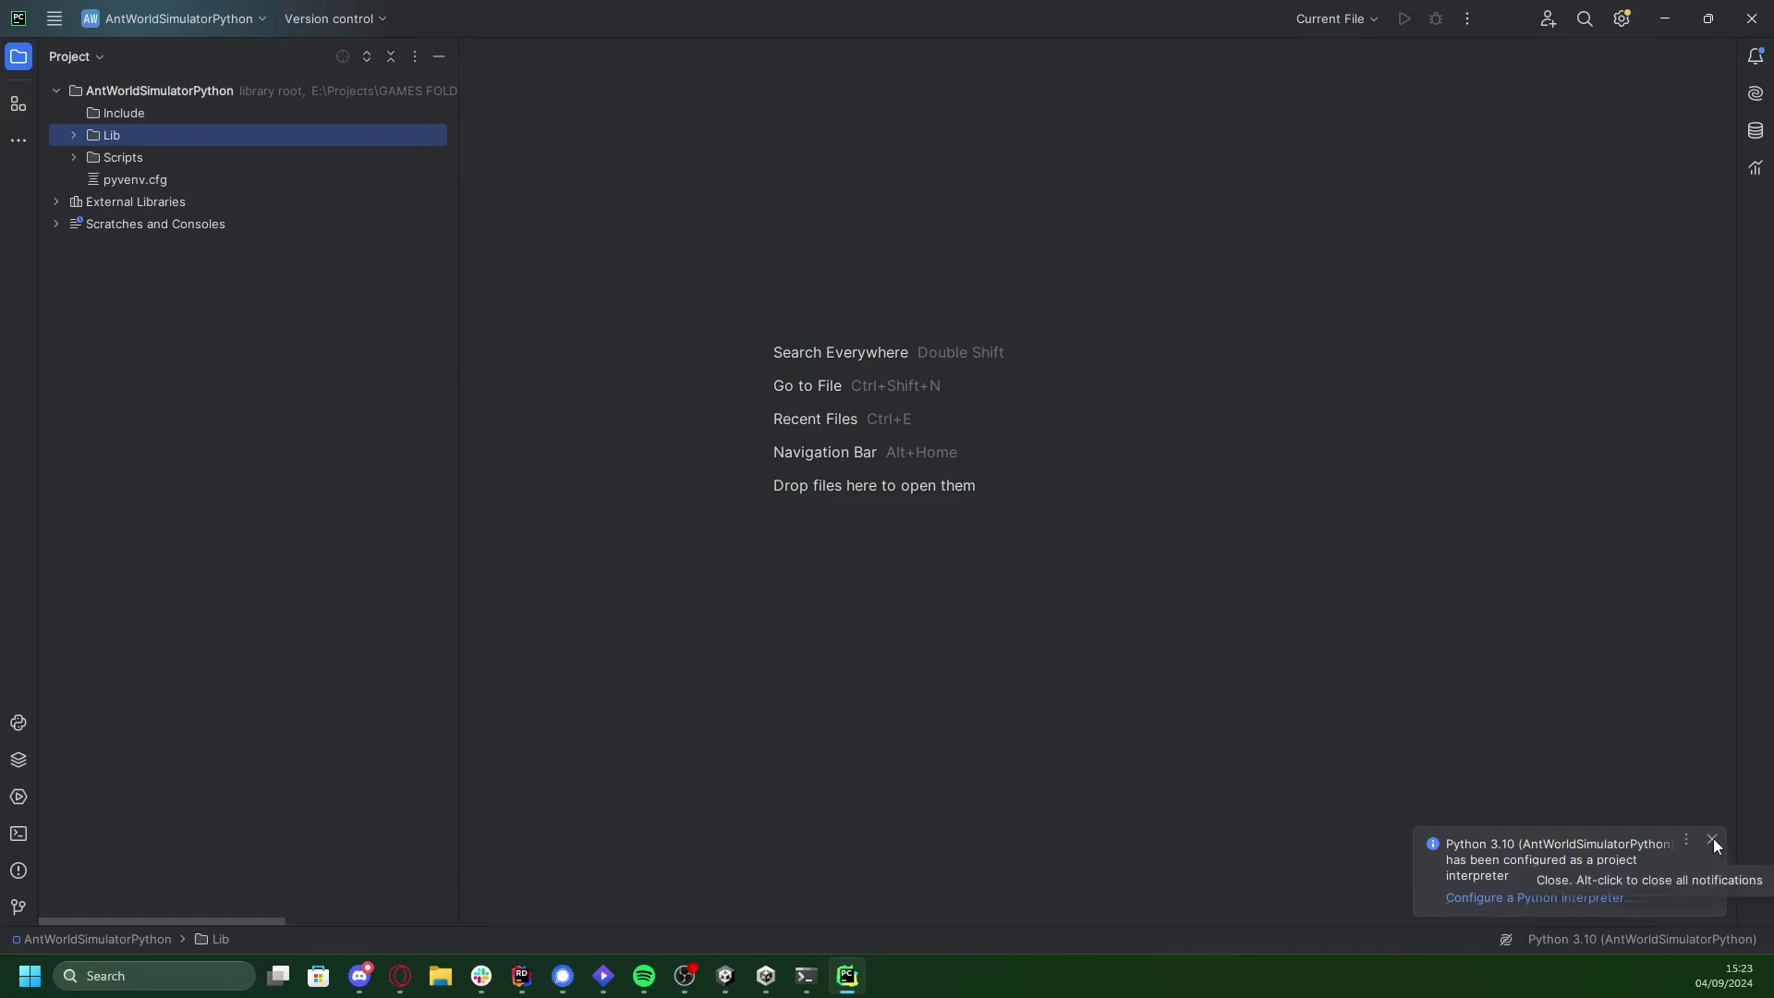
{"action": "left_click", "coordinate": [1713, 839]}
{"action": "left_click", "coordinate": [18, 833]}
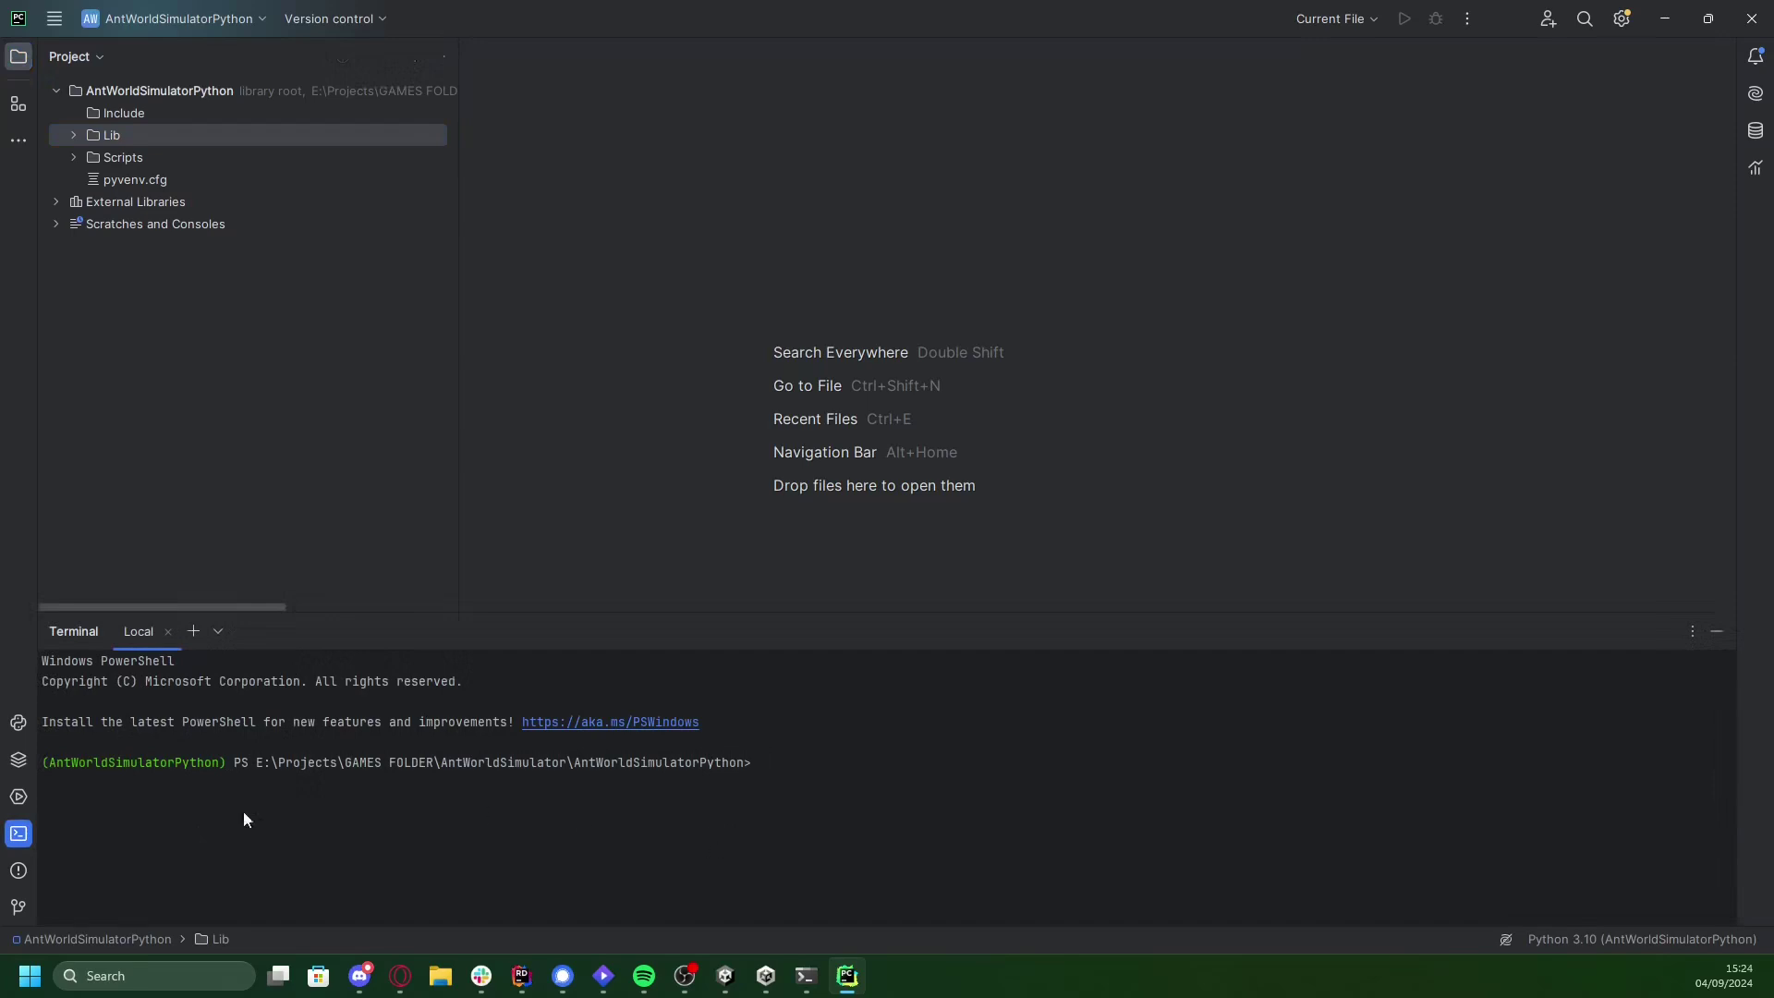
{"action": "left_click", "coordinate": [19, 835]}
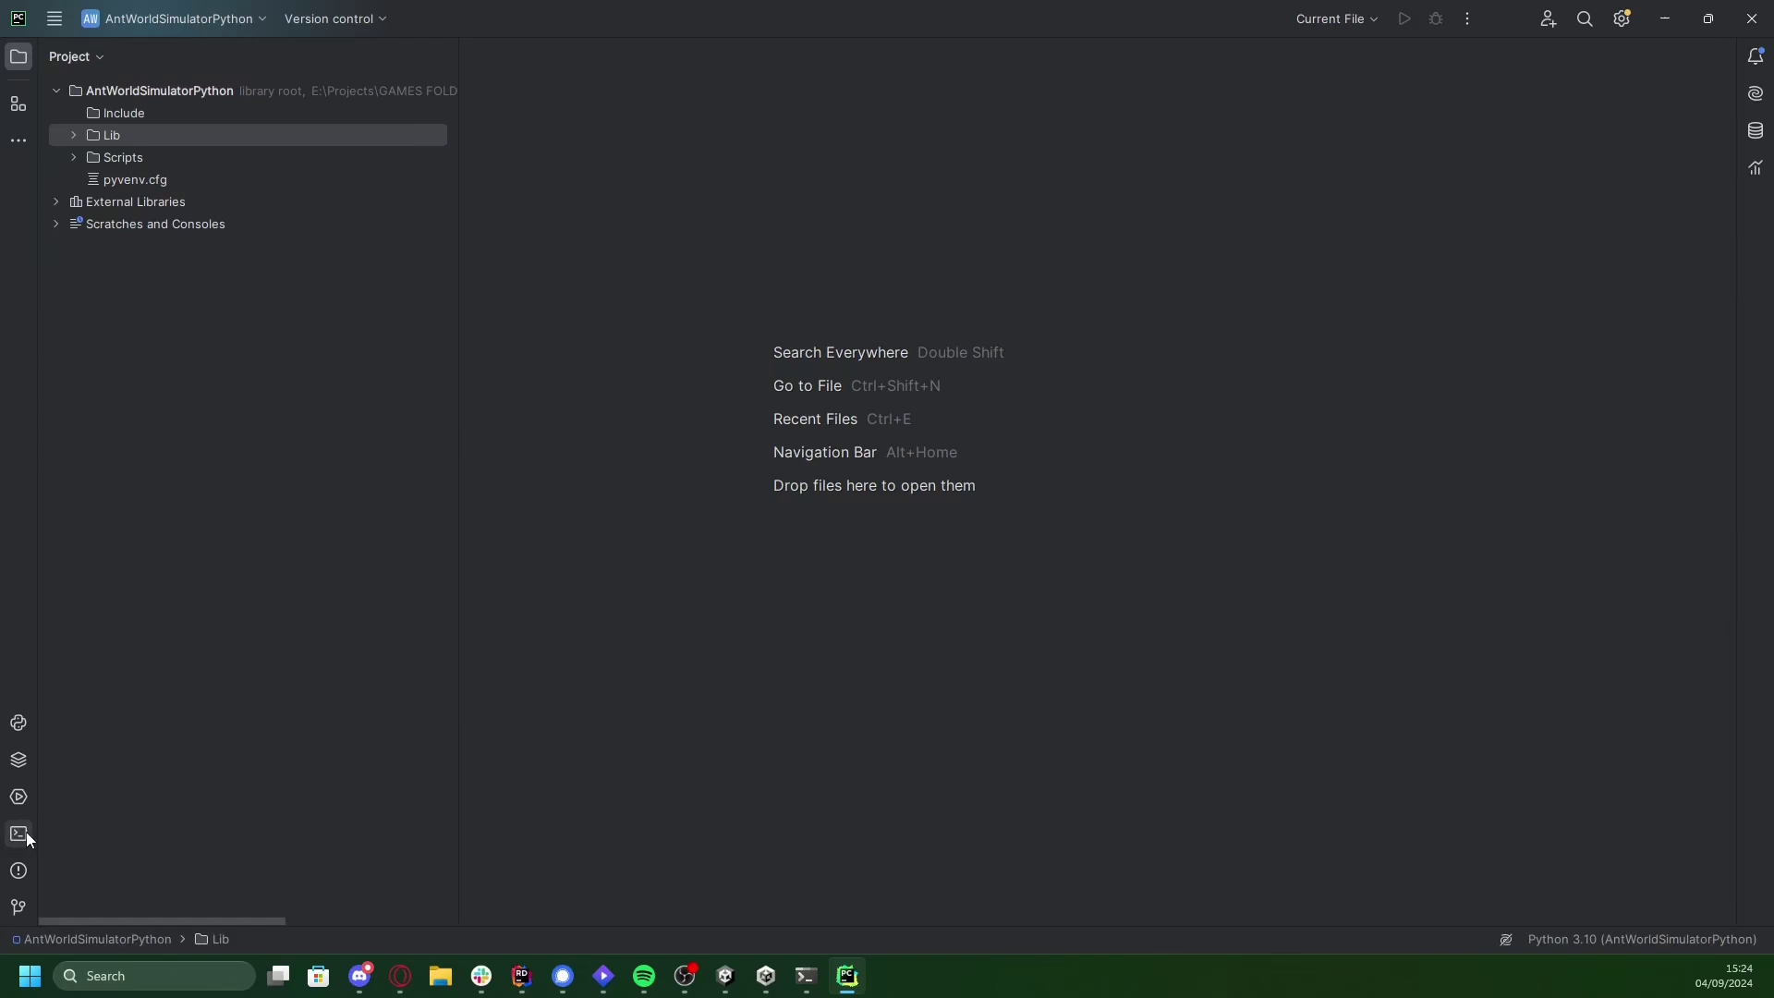
{"action": "left_click", "coordinate": [1667, 19]}
- Run .\Scripts\activate to activate the AntWorldSimulatorPython environment
{"action": "type", "text": ".\\S"}
{"action": "key", "text": "Tab"}
{"action": "type", "text": "activate"}
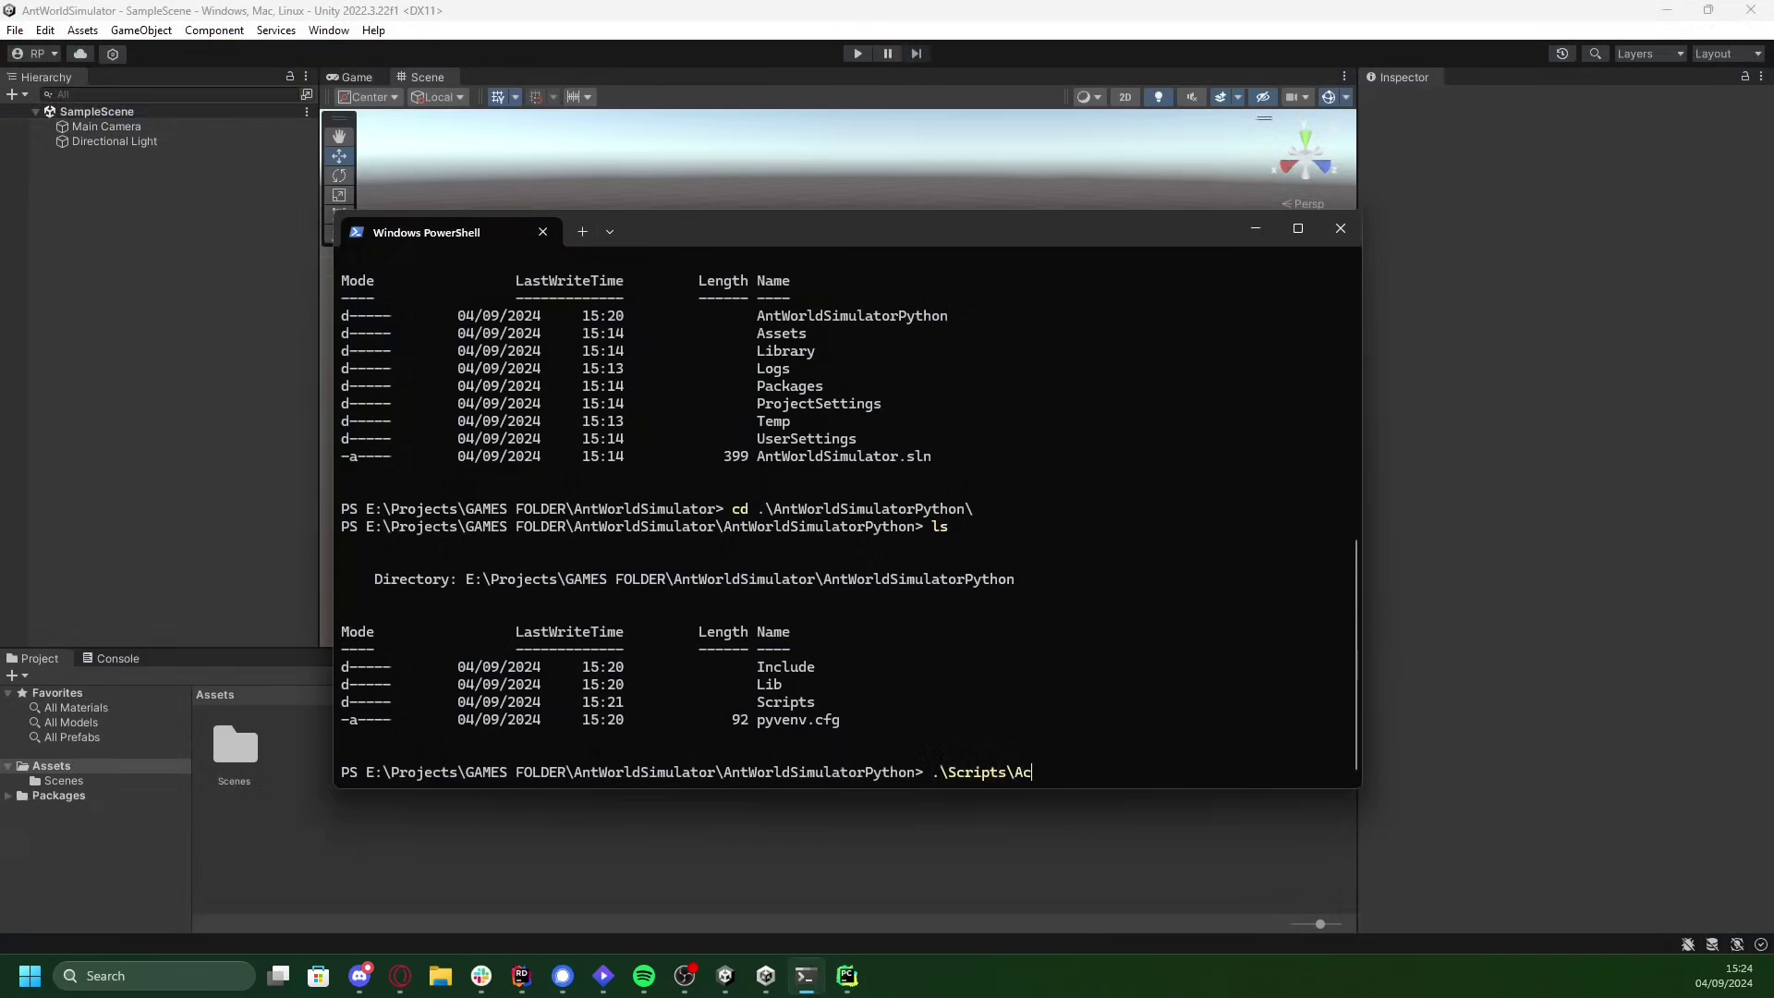
{"action": "key", "text": "Return"}
{"action": "key", "text": "alt+Tab"}
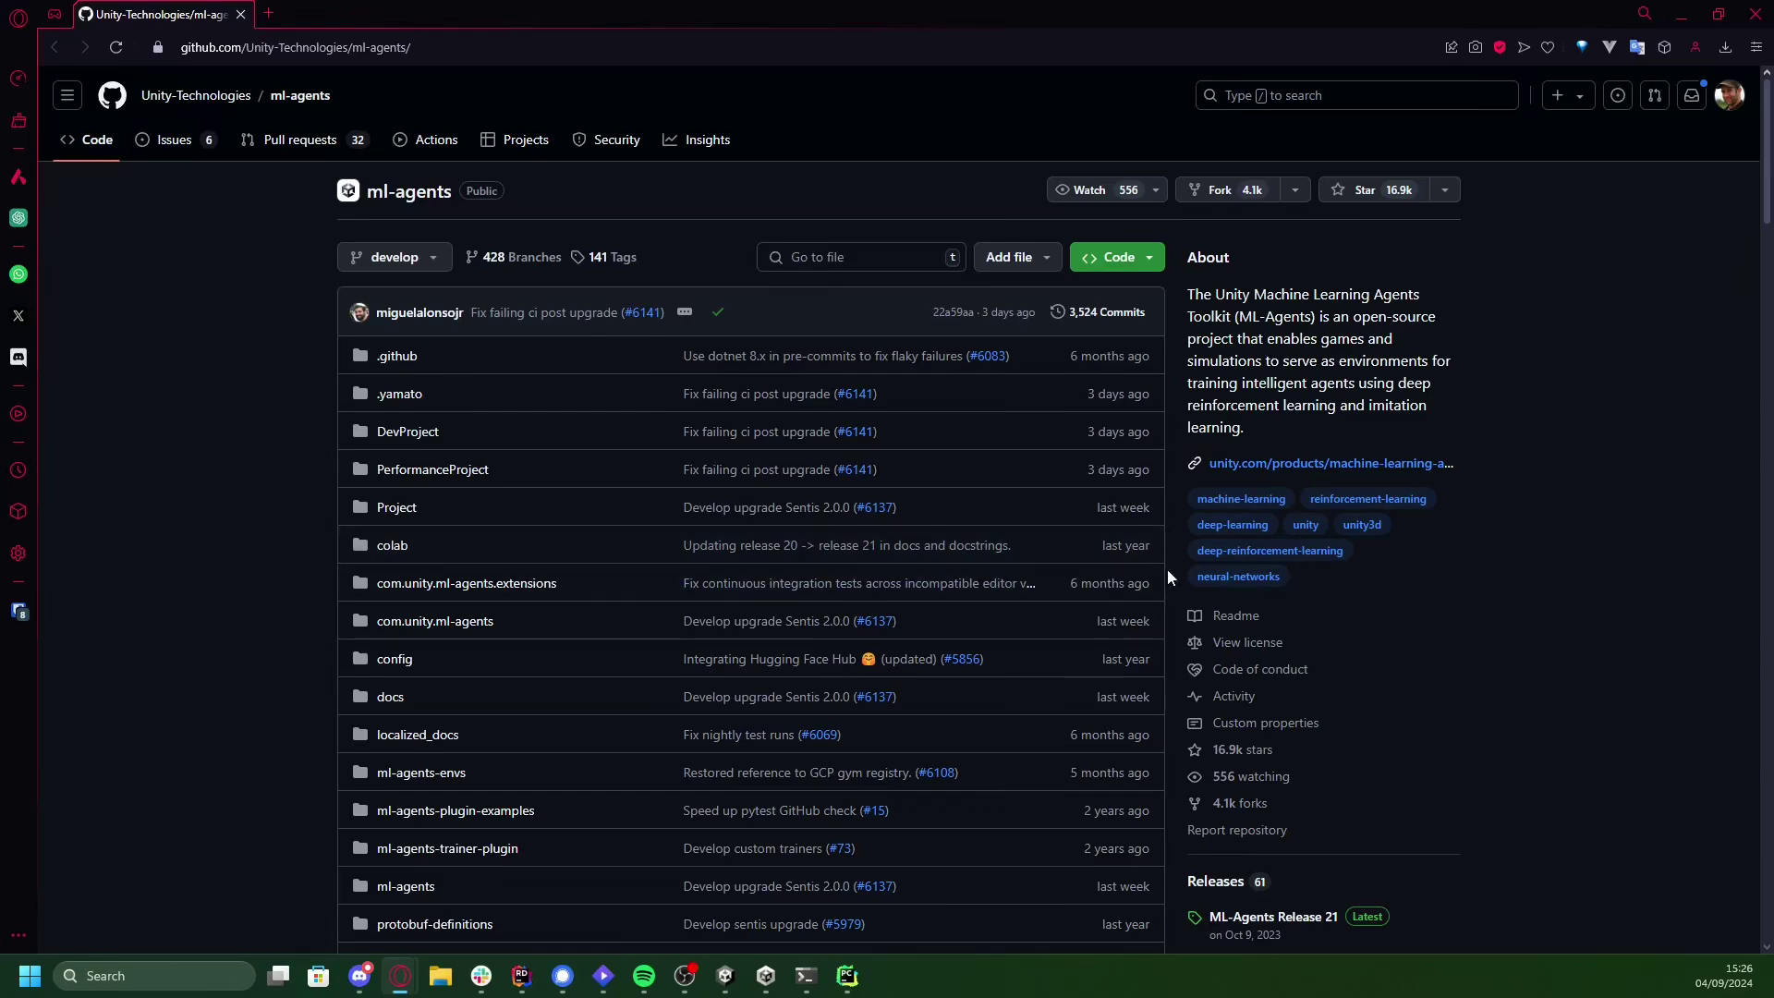
- Open docs/Installation.md in the ml-agents repo and scroll to Clone the ML-Agents Toolkit Repository
{"action": "left_click", "coordinate": [393, 699]}
{"action": "scroll", "coordinate": [436, 595], "scroll_direction": "down", "scroll_amount": 5}
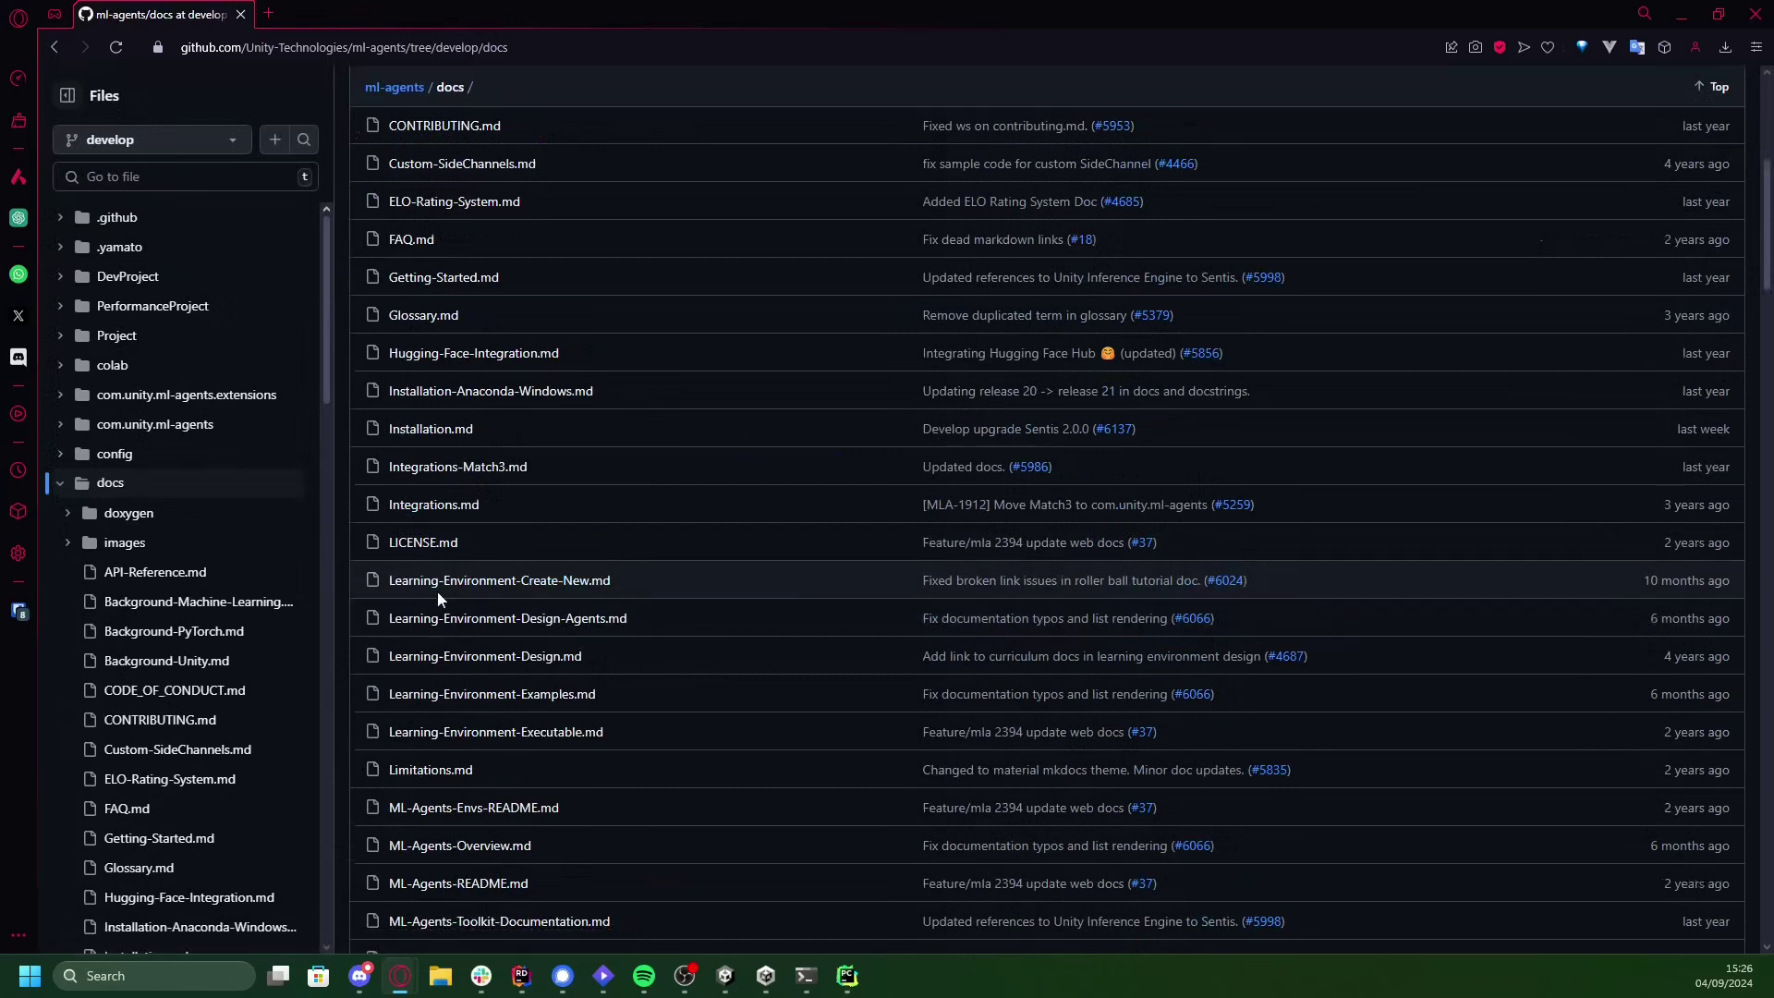
{"action": "left_click", "coordinate": [448, 429]}
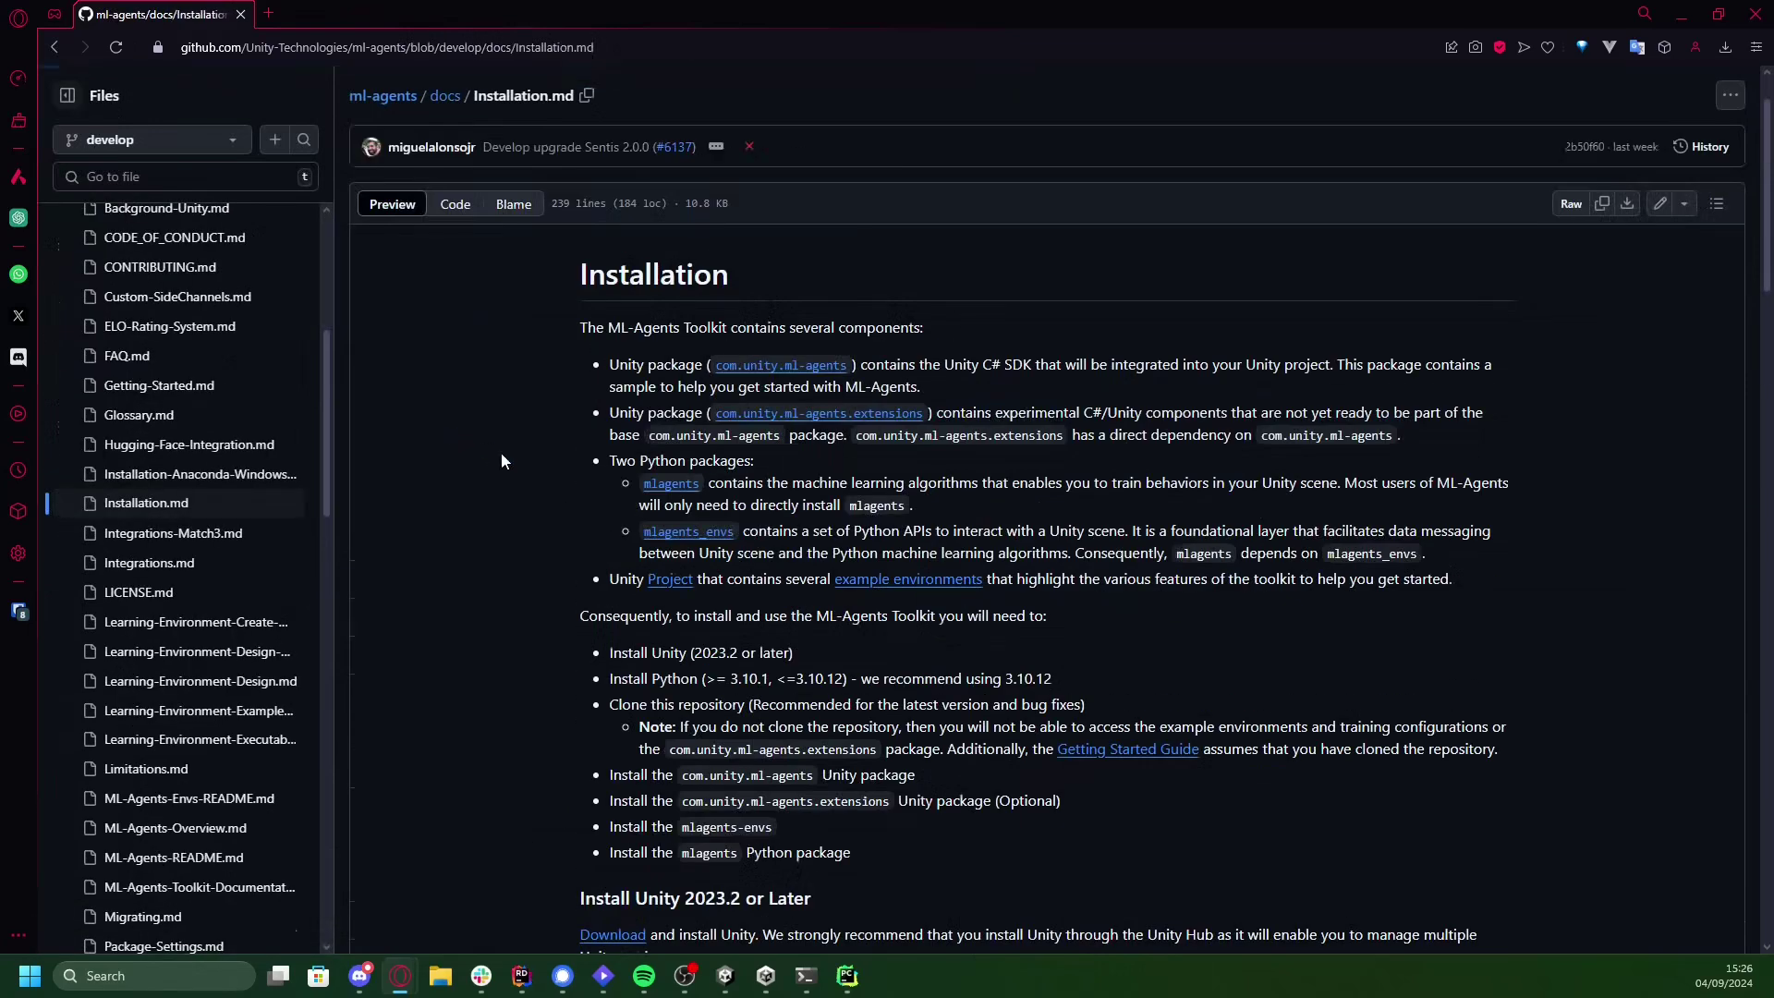
{"action": "scroll", "coordinate": [601, 452], "scroll_direction": "down", "scroll_amount": 10}
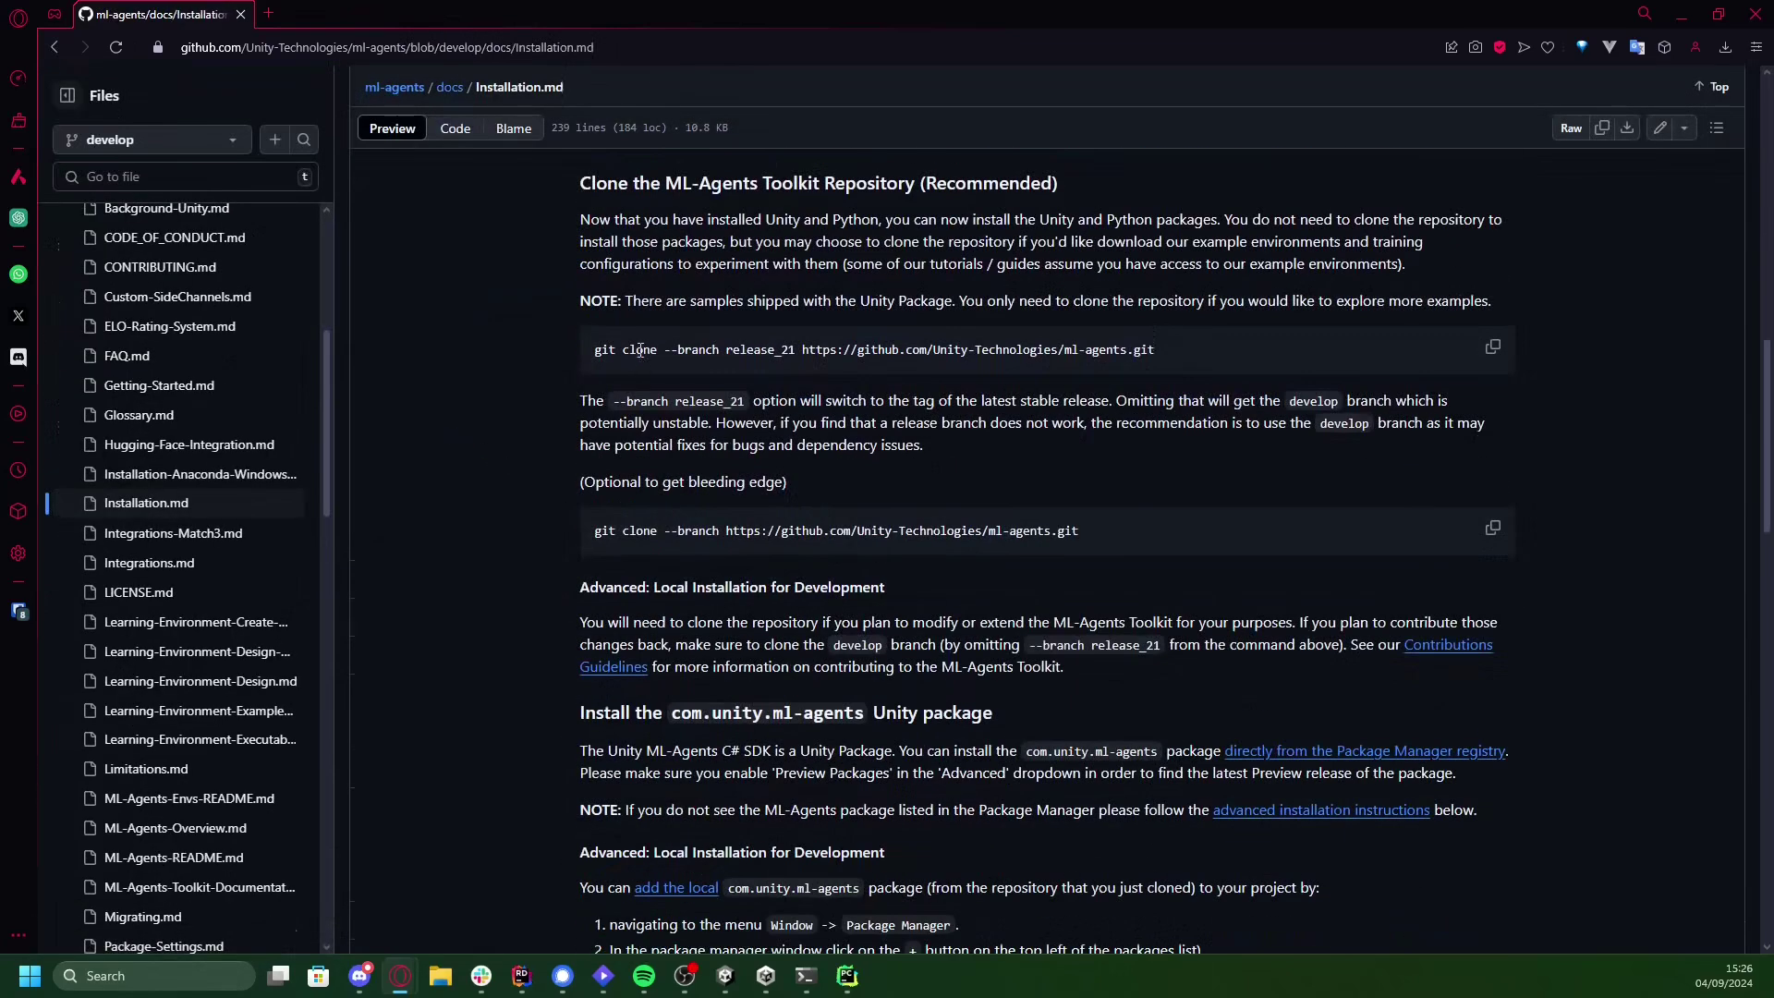
- Copy the git clone --branch release_21 command and run it in PowerShell
{"action": "left_click", "coordinate": [1492, 347]}
{"action": "key", "text": "alt+Tab"}
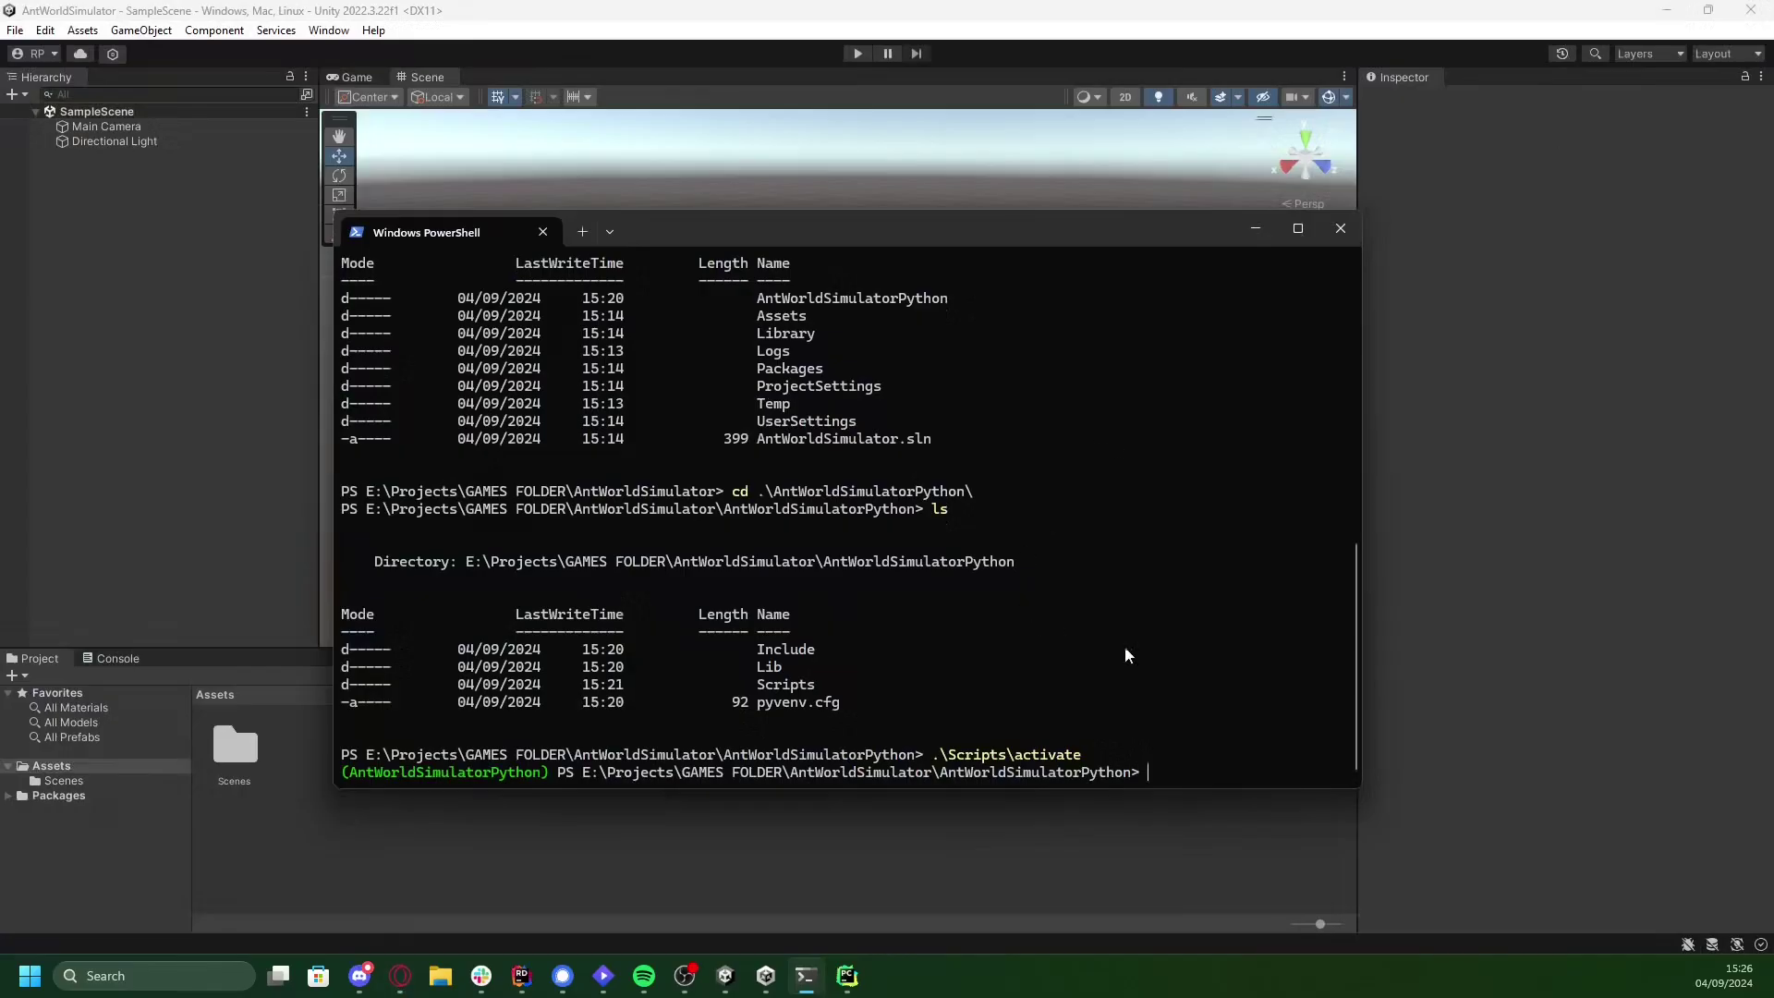
{"action": "key", "text": "ctrl+v"}
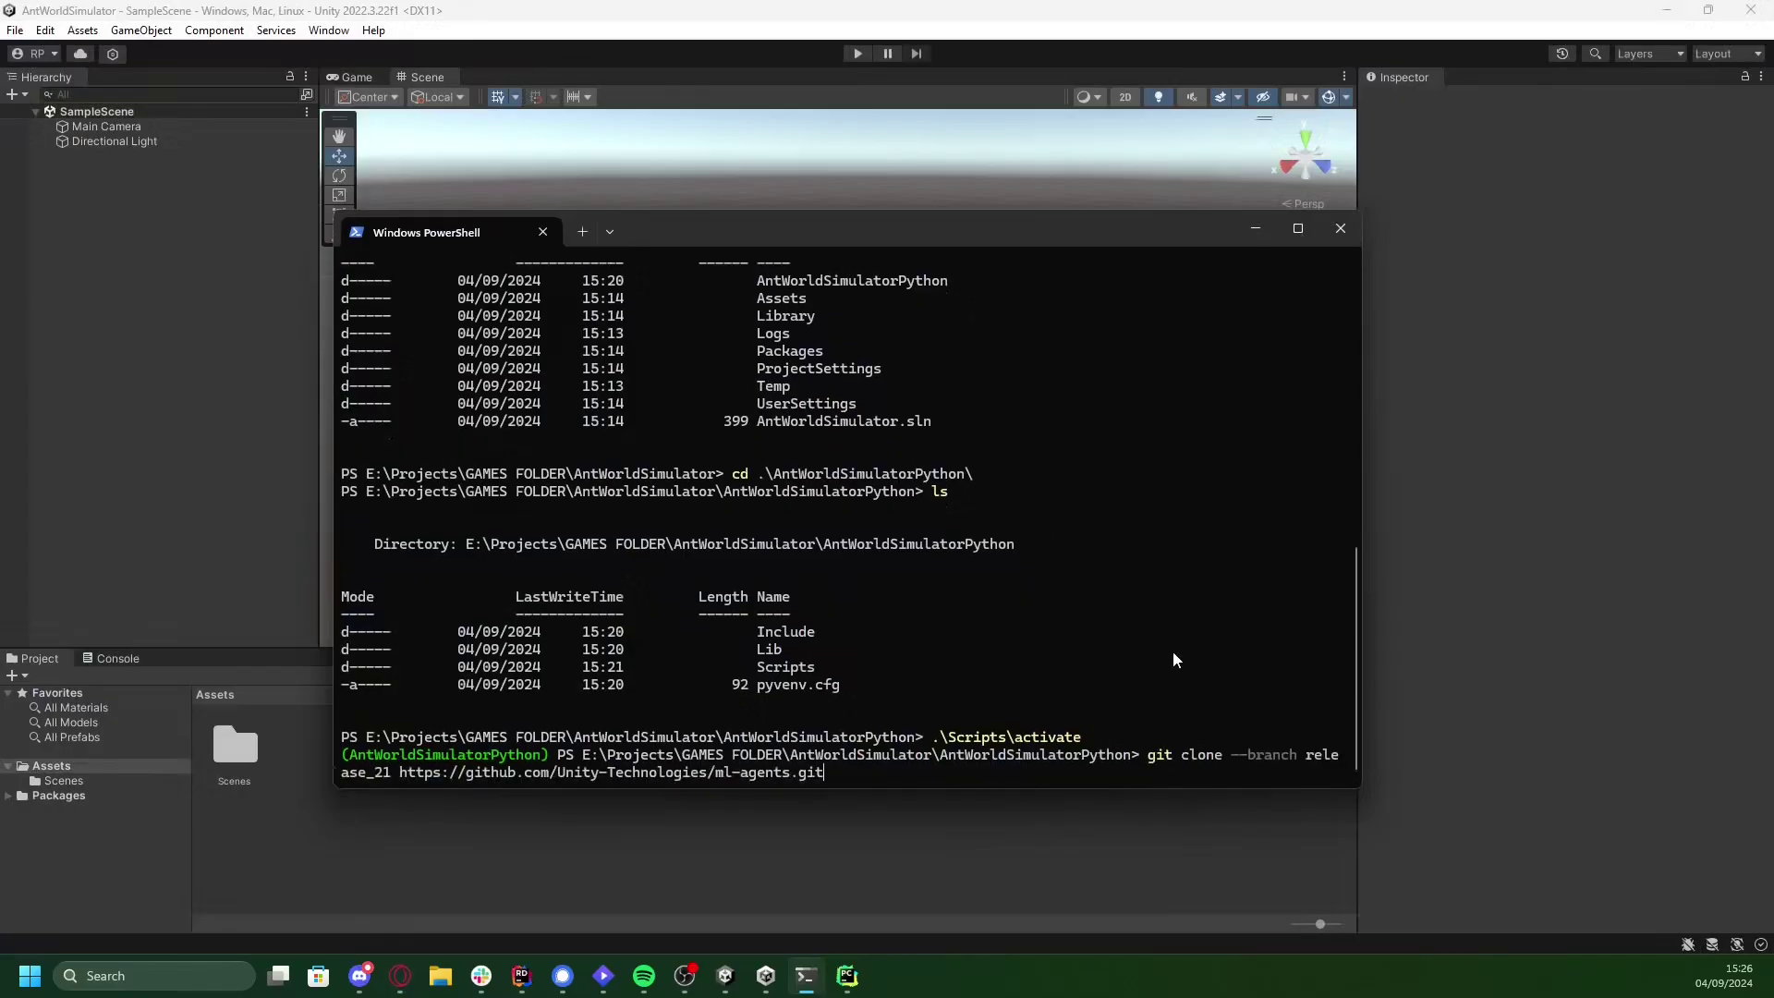
{"action": "key", "text": "Return"}
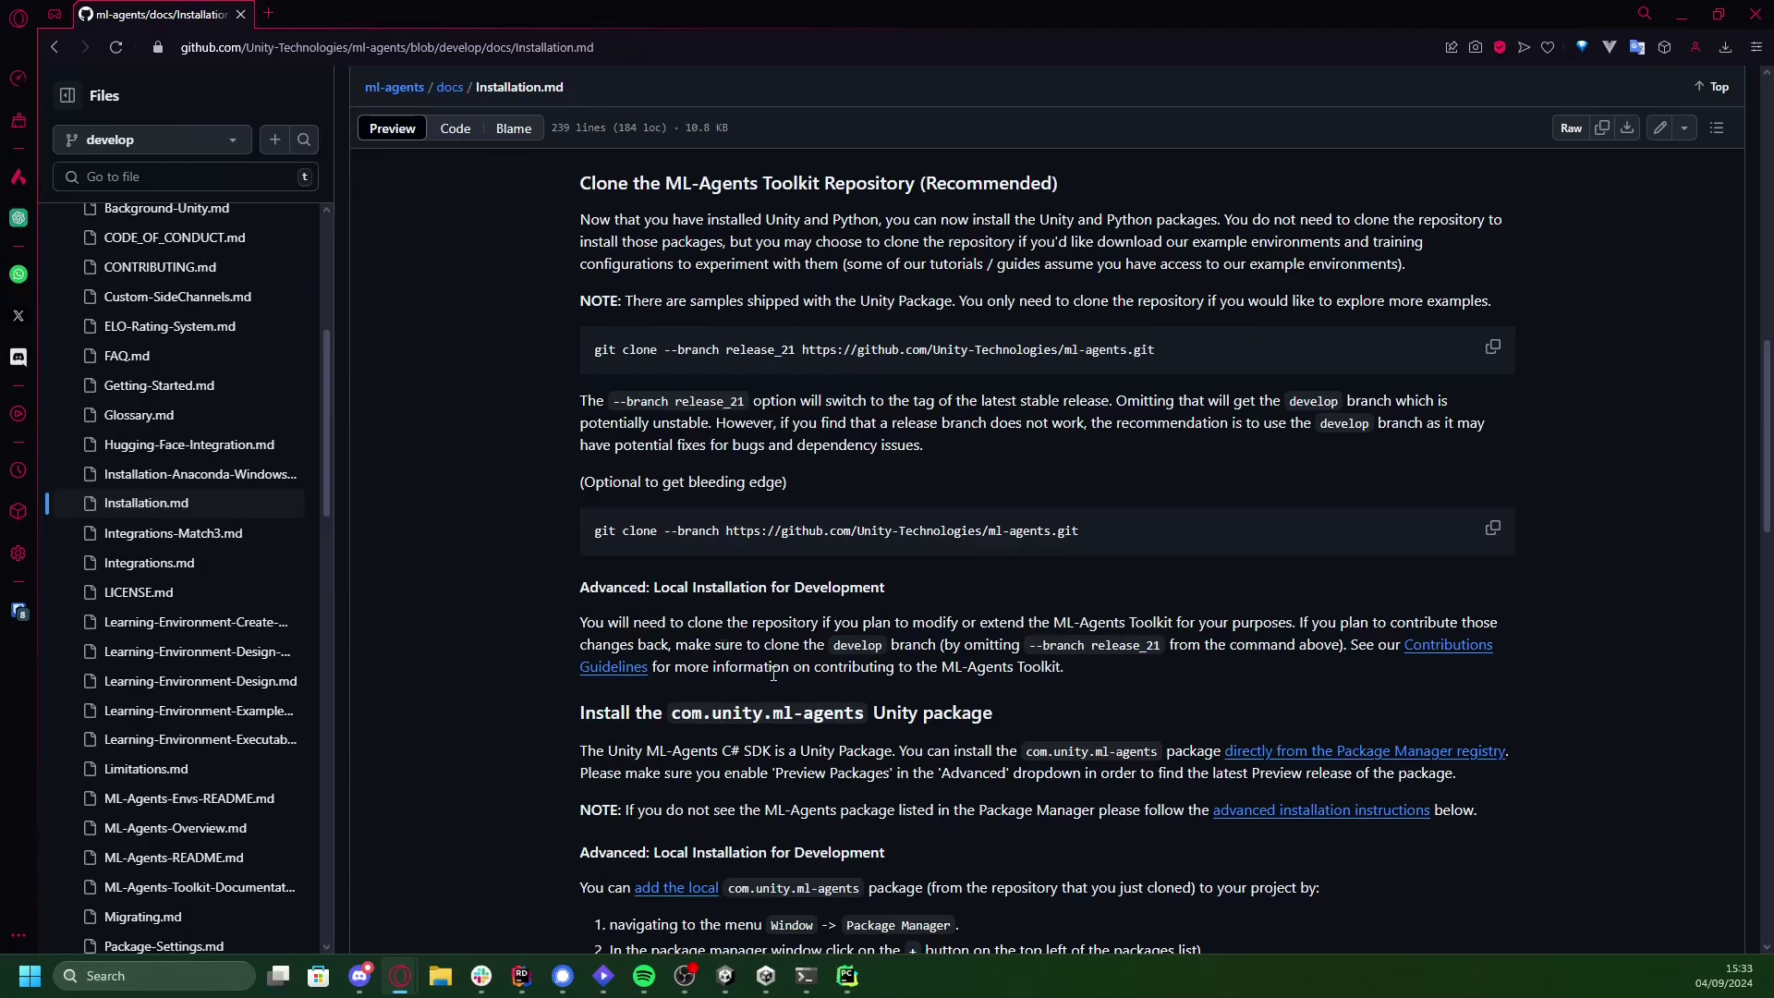
- Scroll to Install the mlagents Python package and copy the pip3 install torch~=2.2.1 command
{"action": "scroll", "coordinate": [739, 541], "scroll_direction": "down", "scroll_amount": 10}
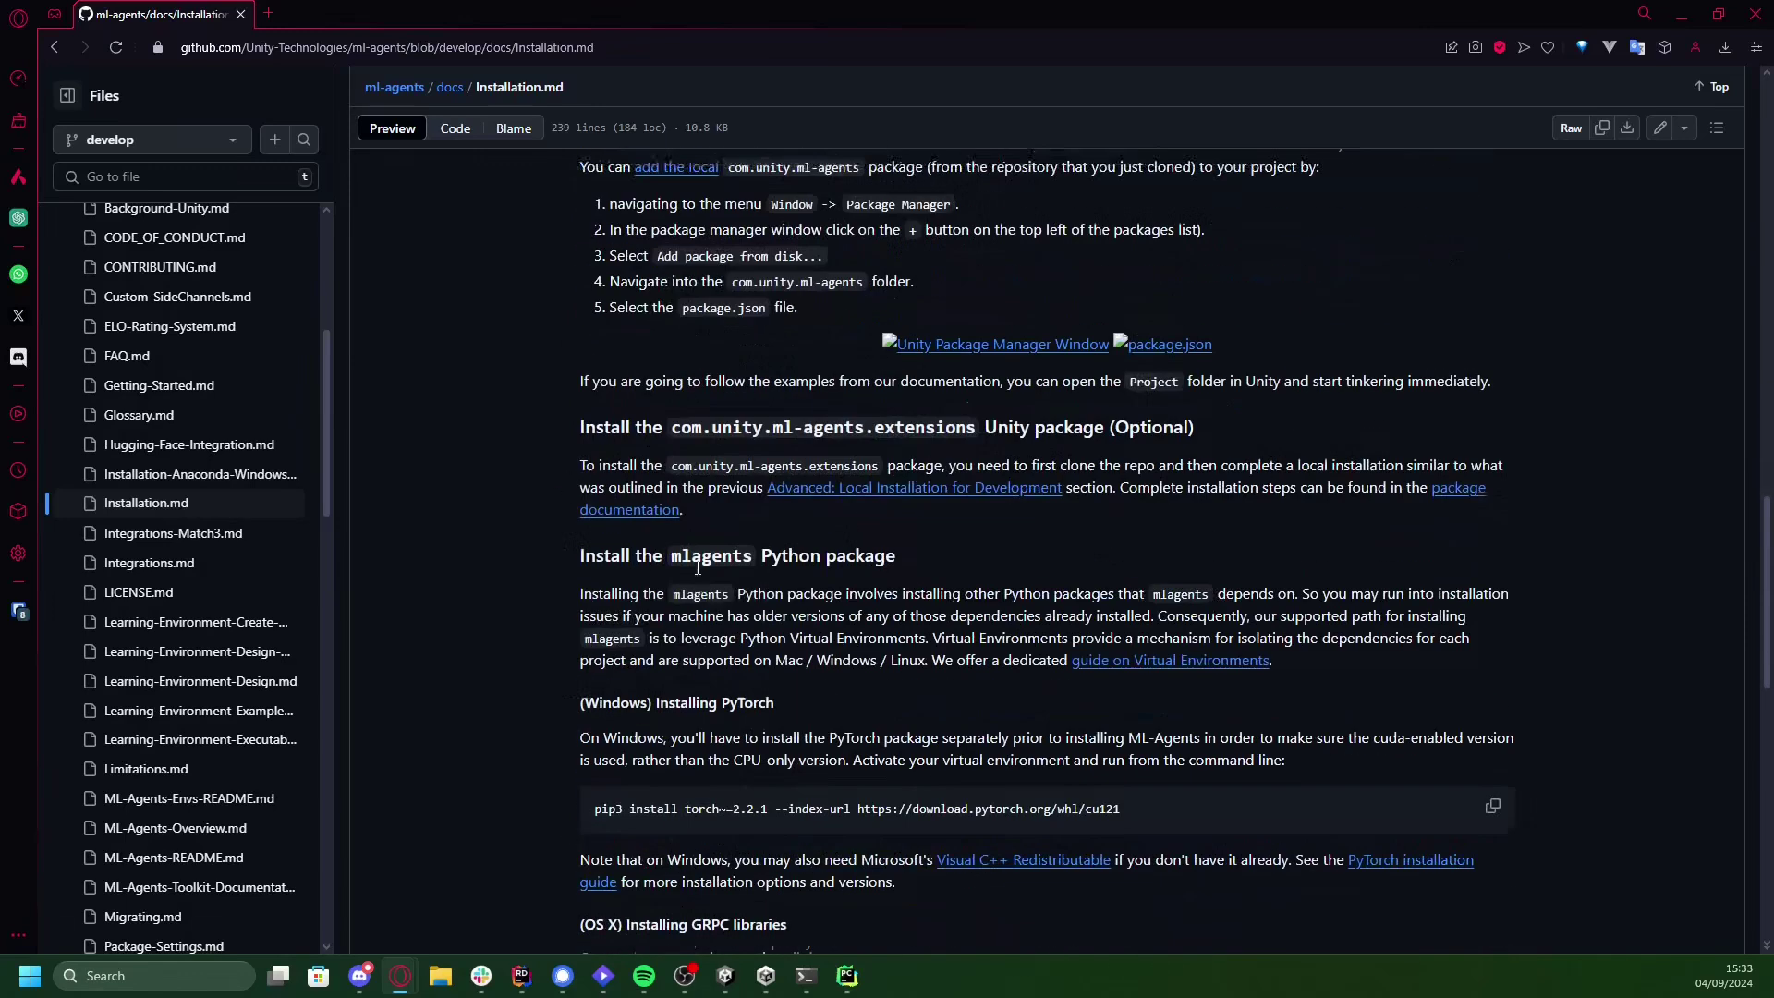
{"action": "scroll", "coordinate": [699, 565], "scroll_direction": "down", "scroll_amount": 1}
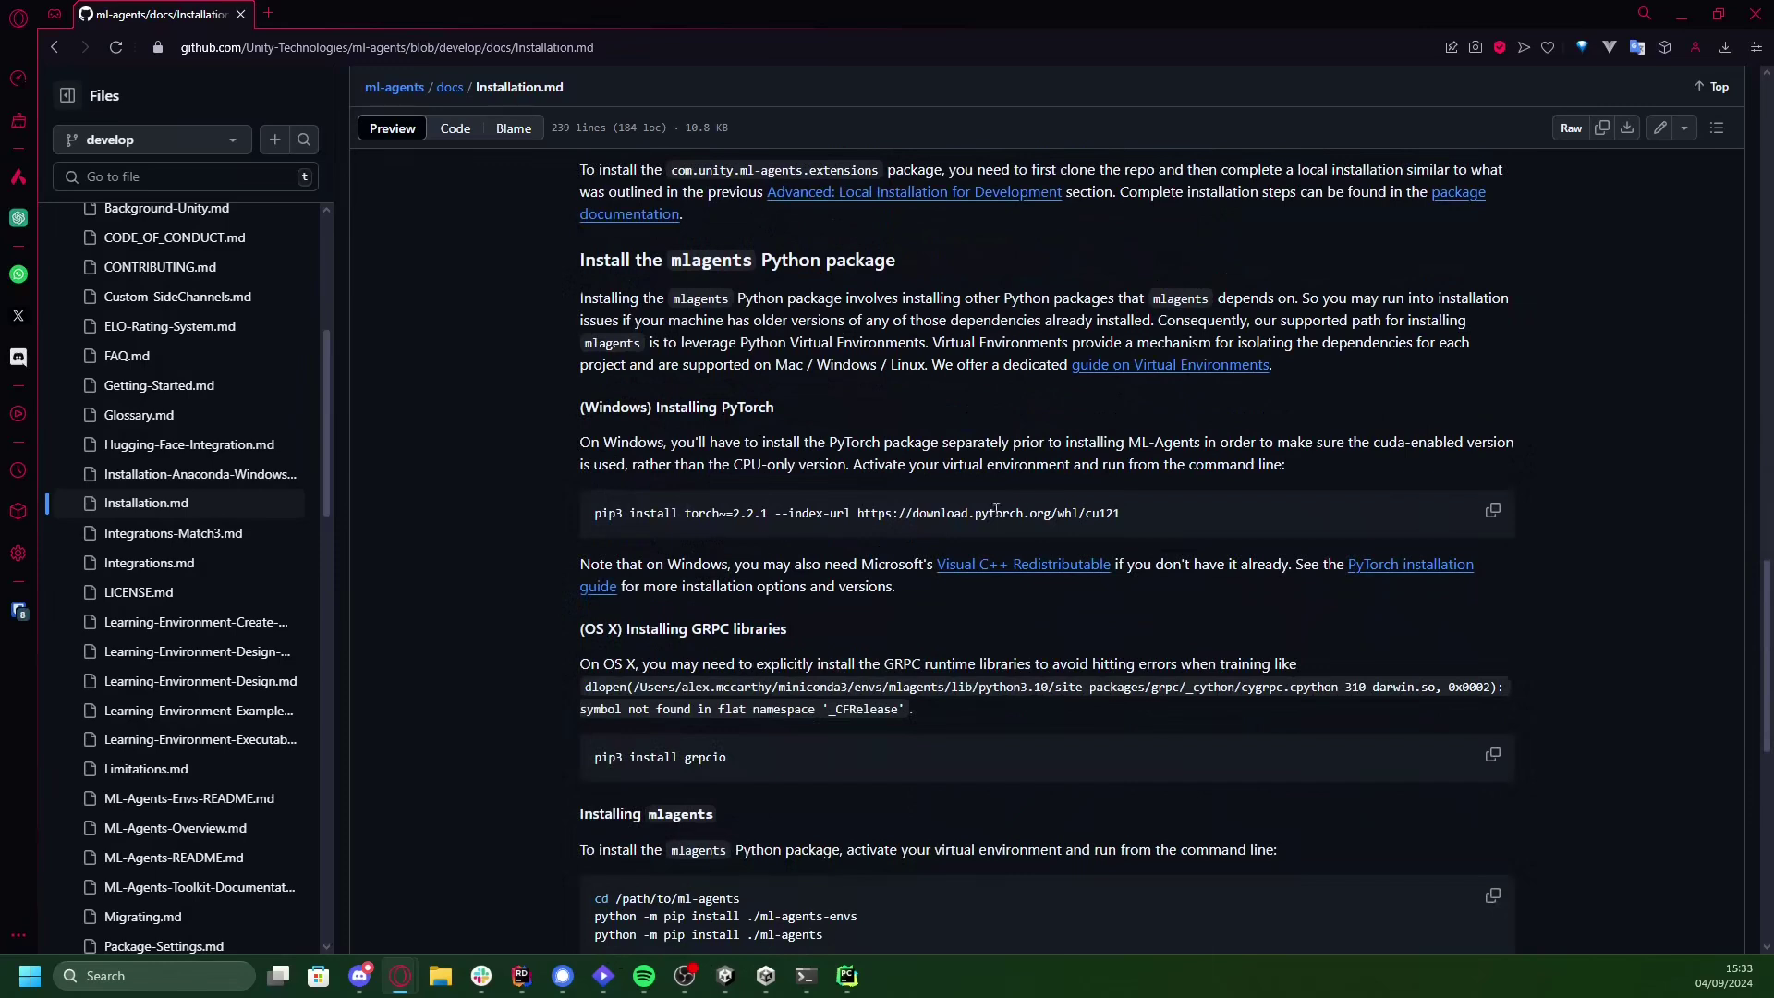
{"action": "left_click", "coordinate": [1492, 509]}
- Enter the ml-agents folder and run python -m pip install ./ml-agents-envs
{"action": "scroll", "coordinate": [820, 630], "scroll_direction": "down", "scroll_amount": 4}
{"action": "left_click_drag", "start_coordinate": [859, 546], "coordinate": [596, 547]}
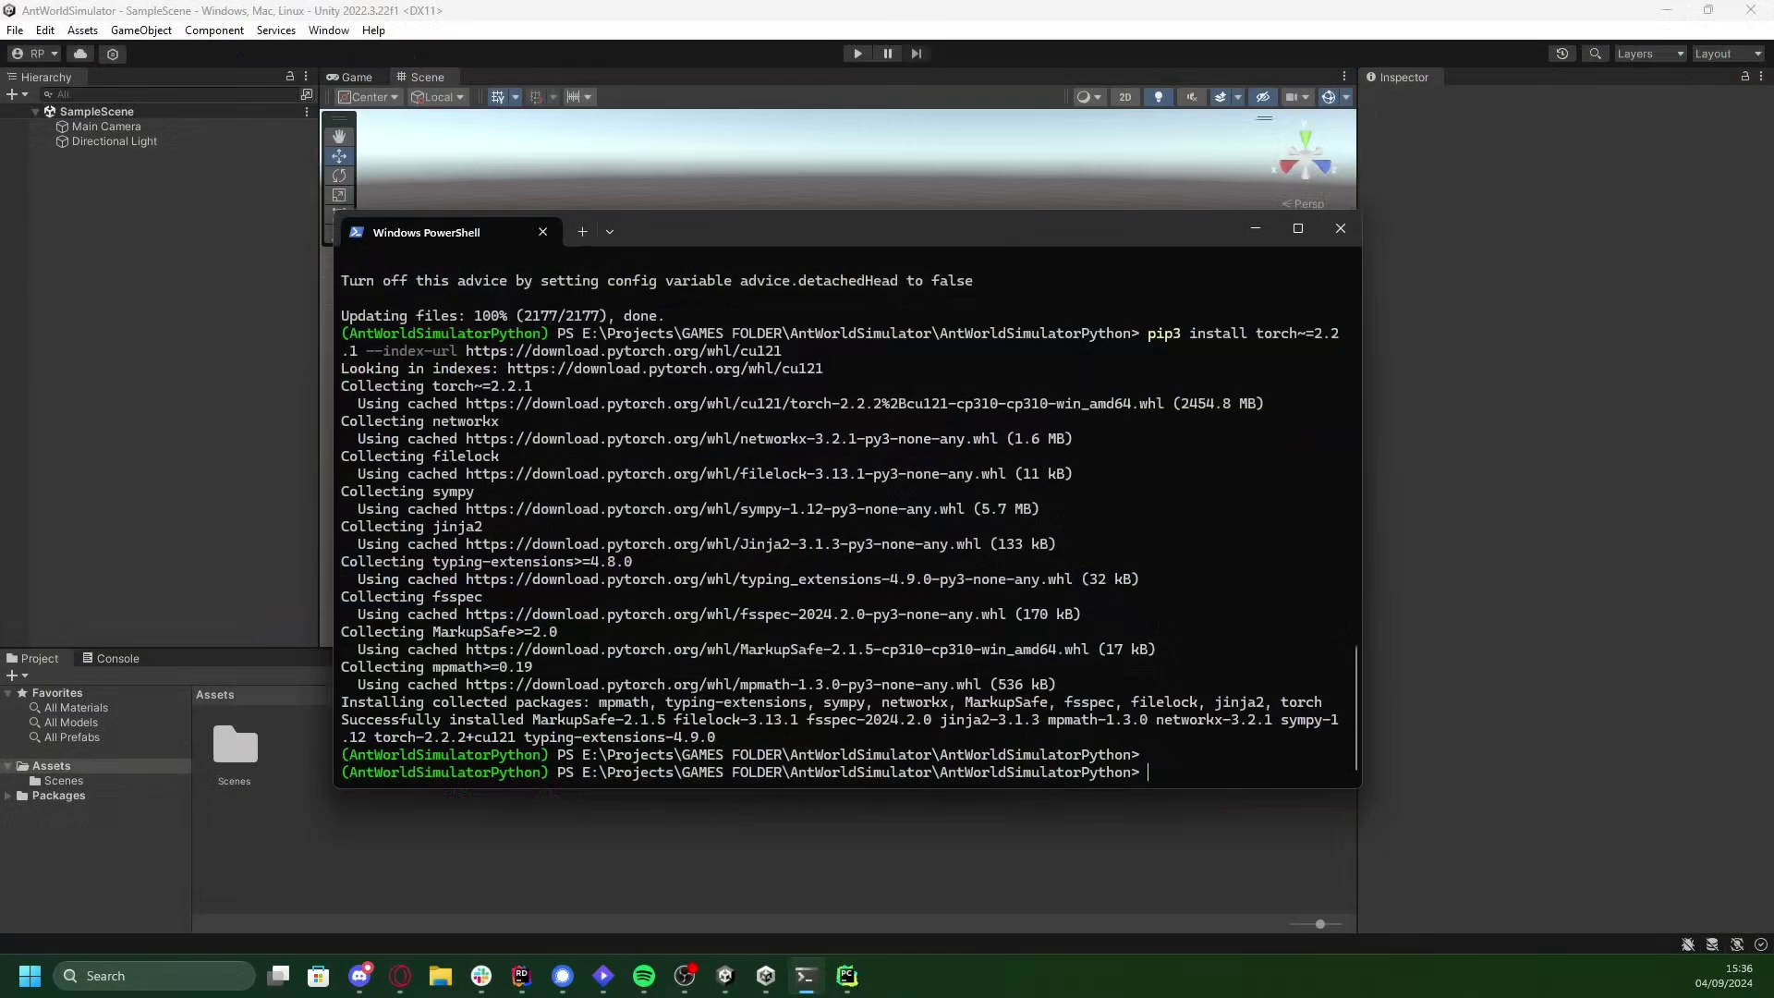
{"action": "key", "text": "Return"}
{"action": "key", "text": "Return"}
{"action": "key", "text": "Return"}
{"action": "key", "text": "Return"}
{"action": "type", "text": "cd .\\ml-agents\\"}
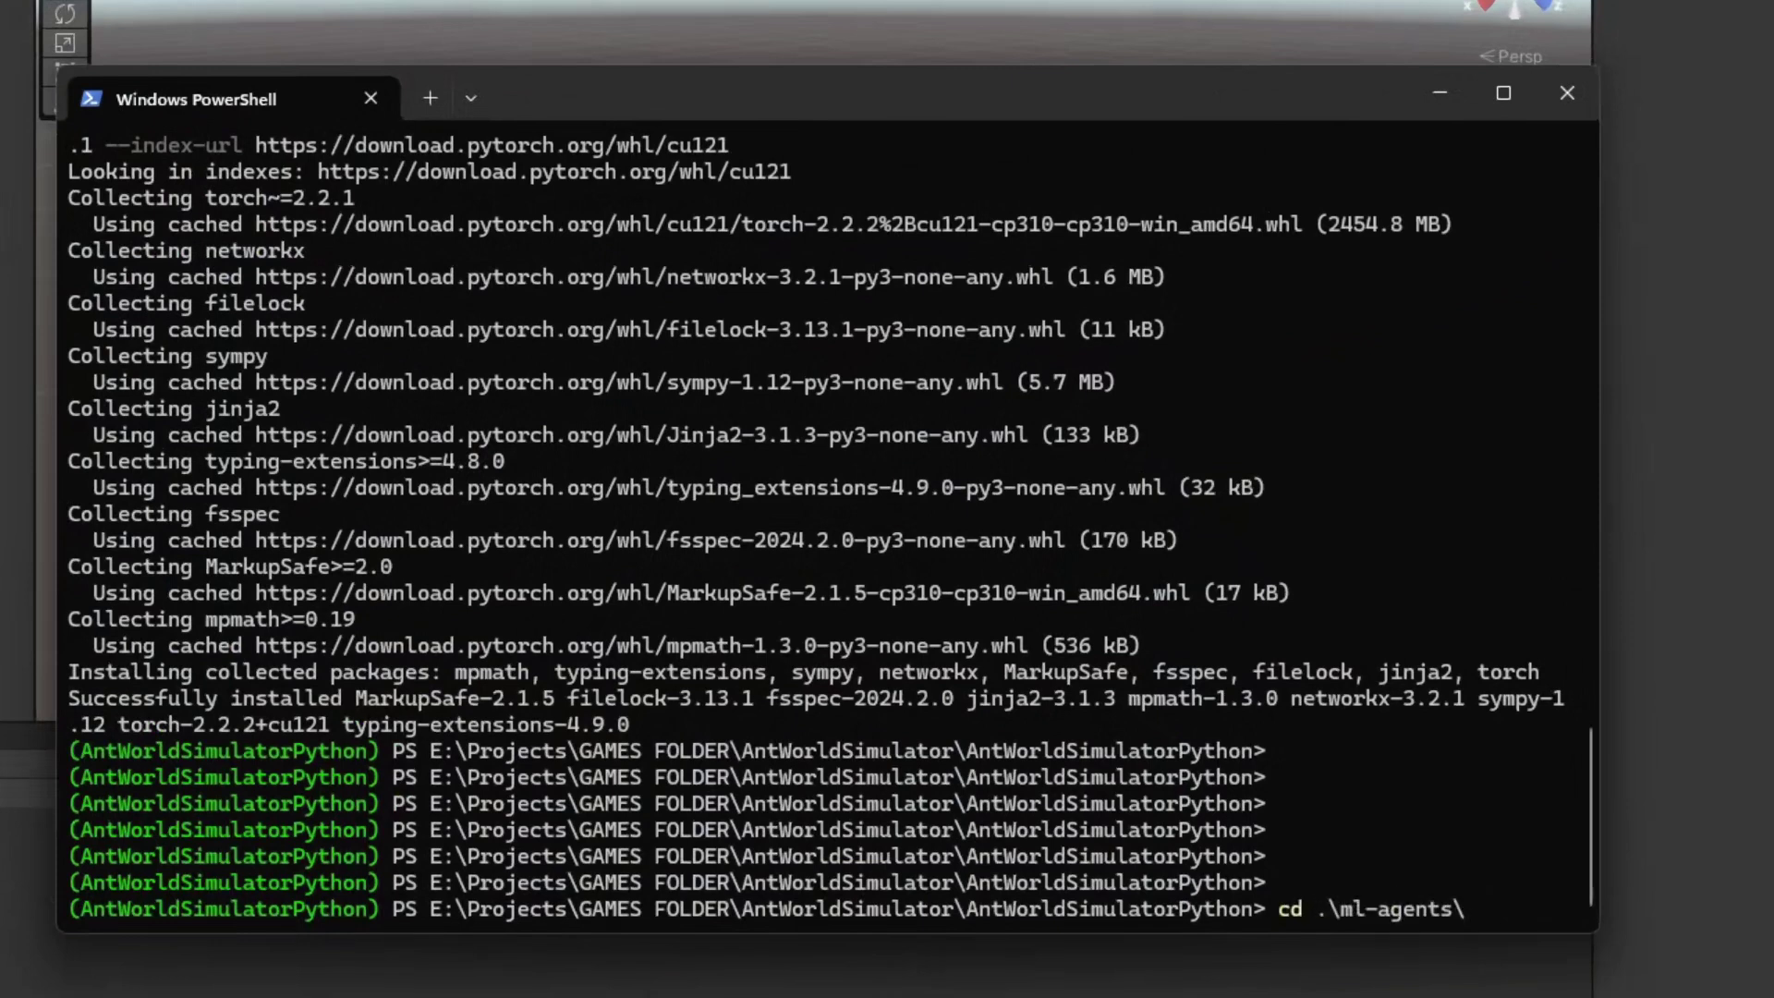
{"action": "key", "text": "Return"}
{"action": "key", "text": "ctrl+v"}
{"action": "key", "text": "Return"}
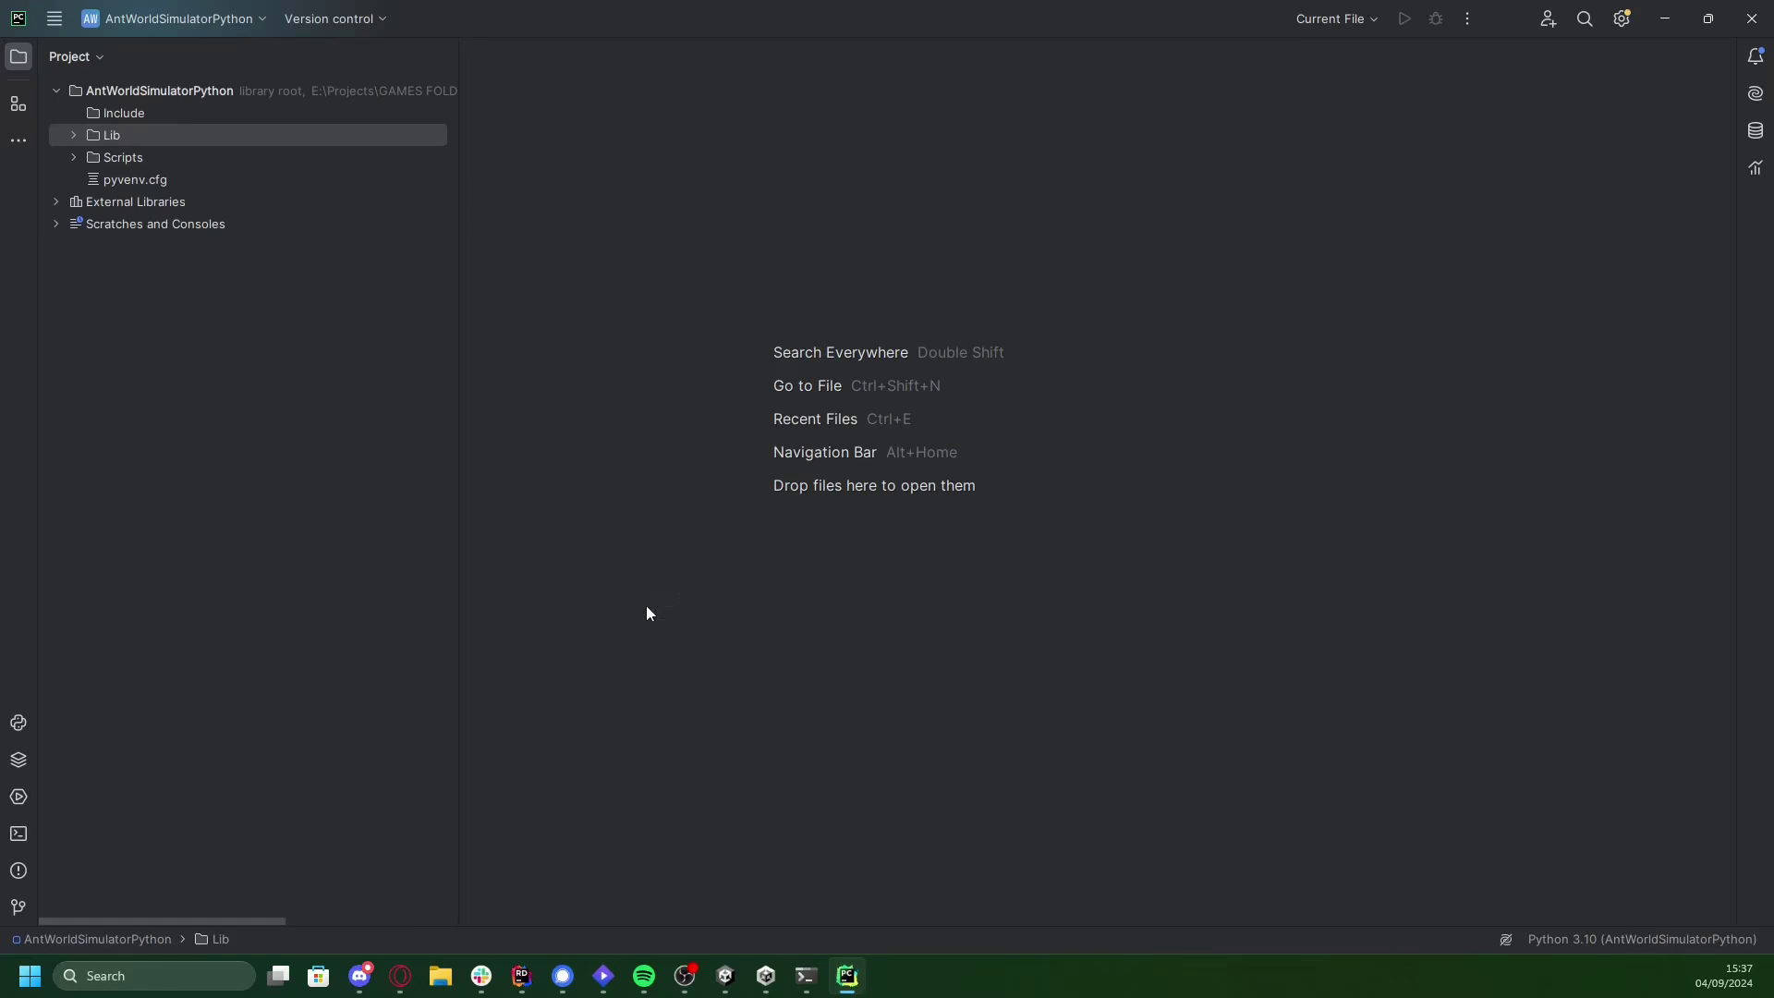
- Open setup.py under ml-agents > ml-agents-envs in the PyCharm project tree
{"action": "left_click", "coordinate": [74, 157]}
{"action": "left_click", "coordinate": [122, 159]}
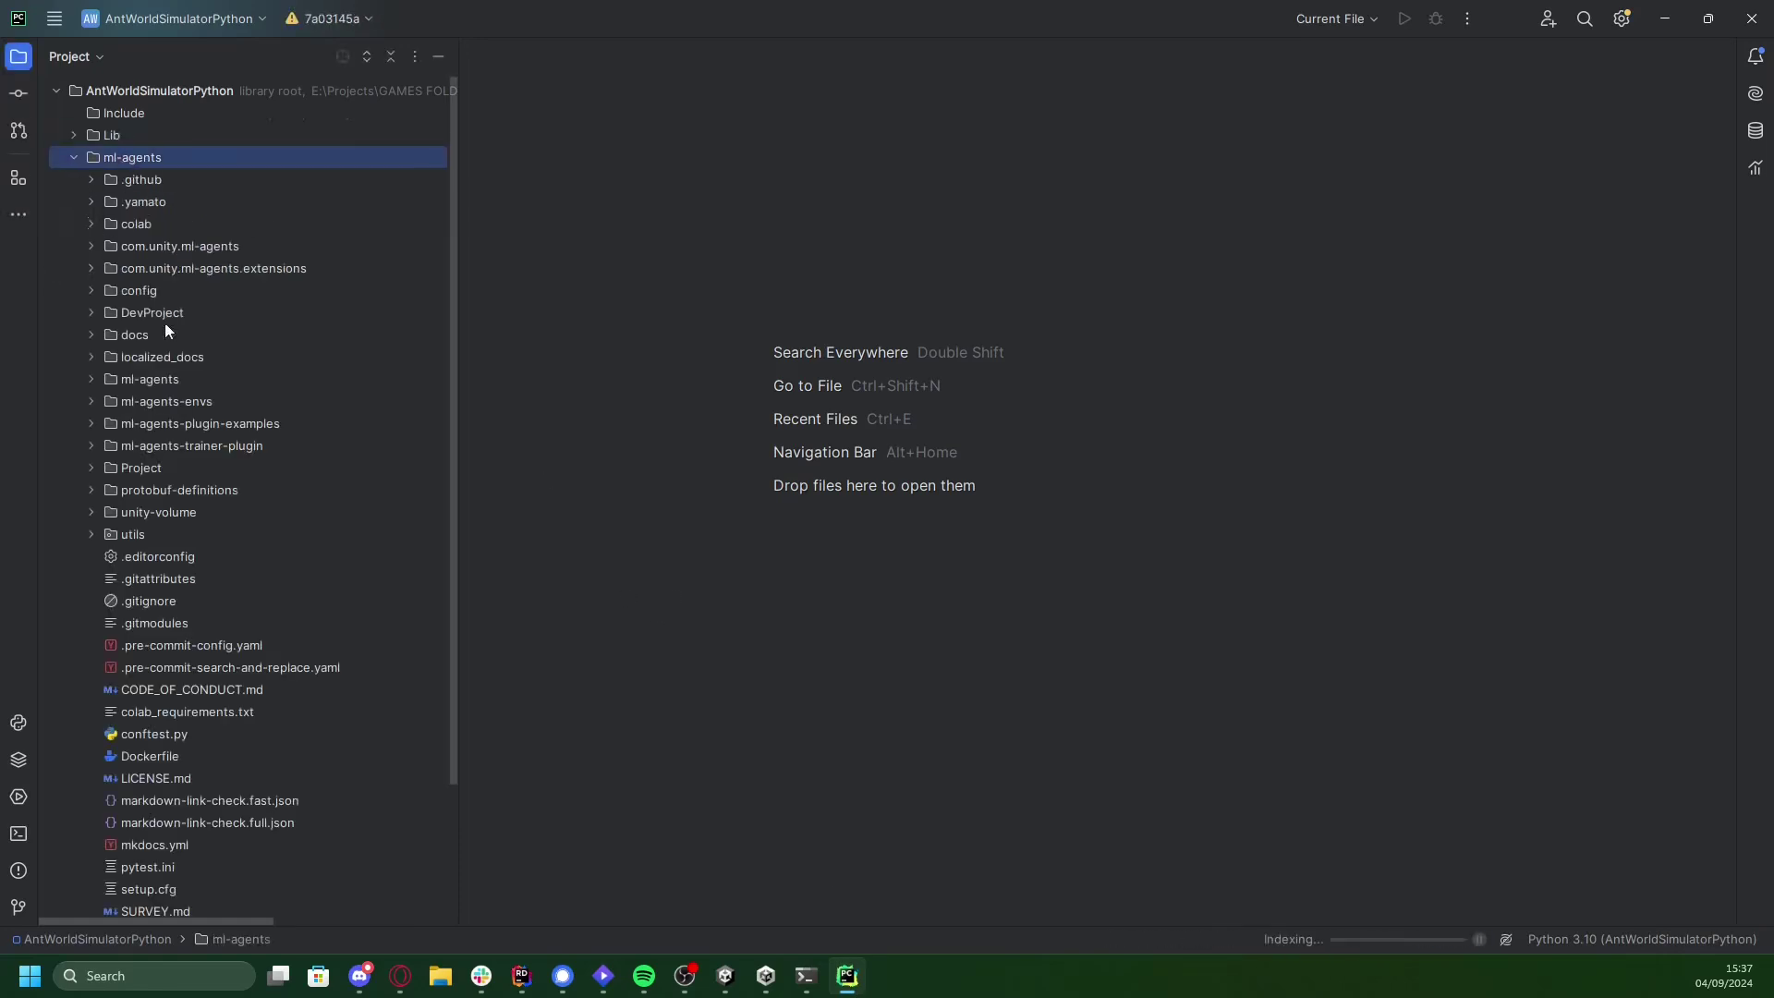
{"action": "left_click", "coordinate": [124, 403]}
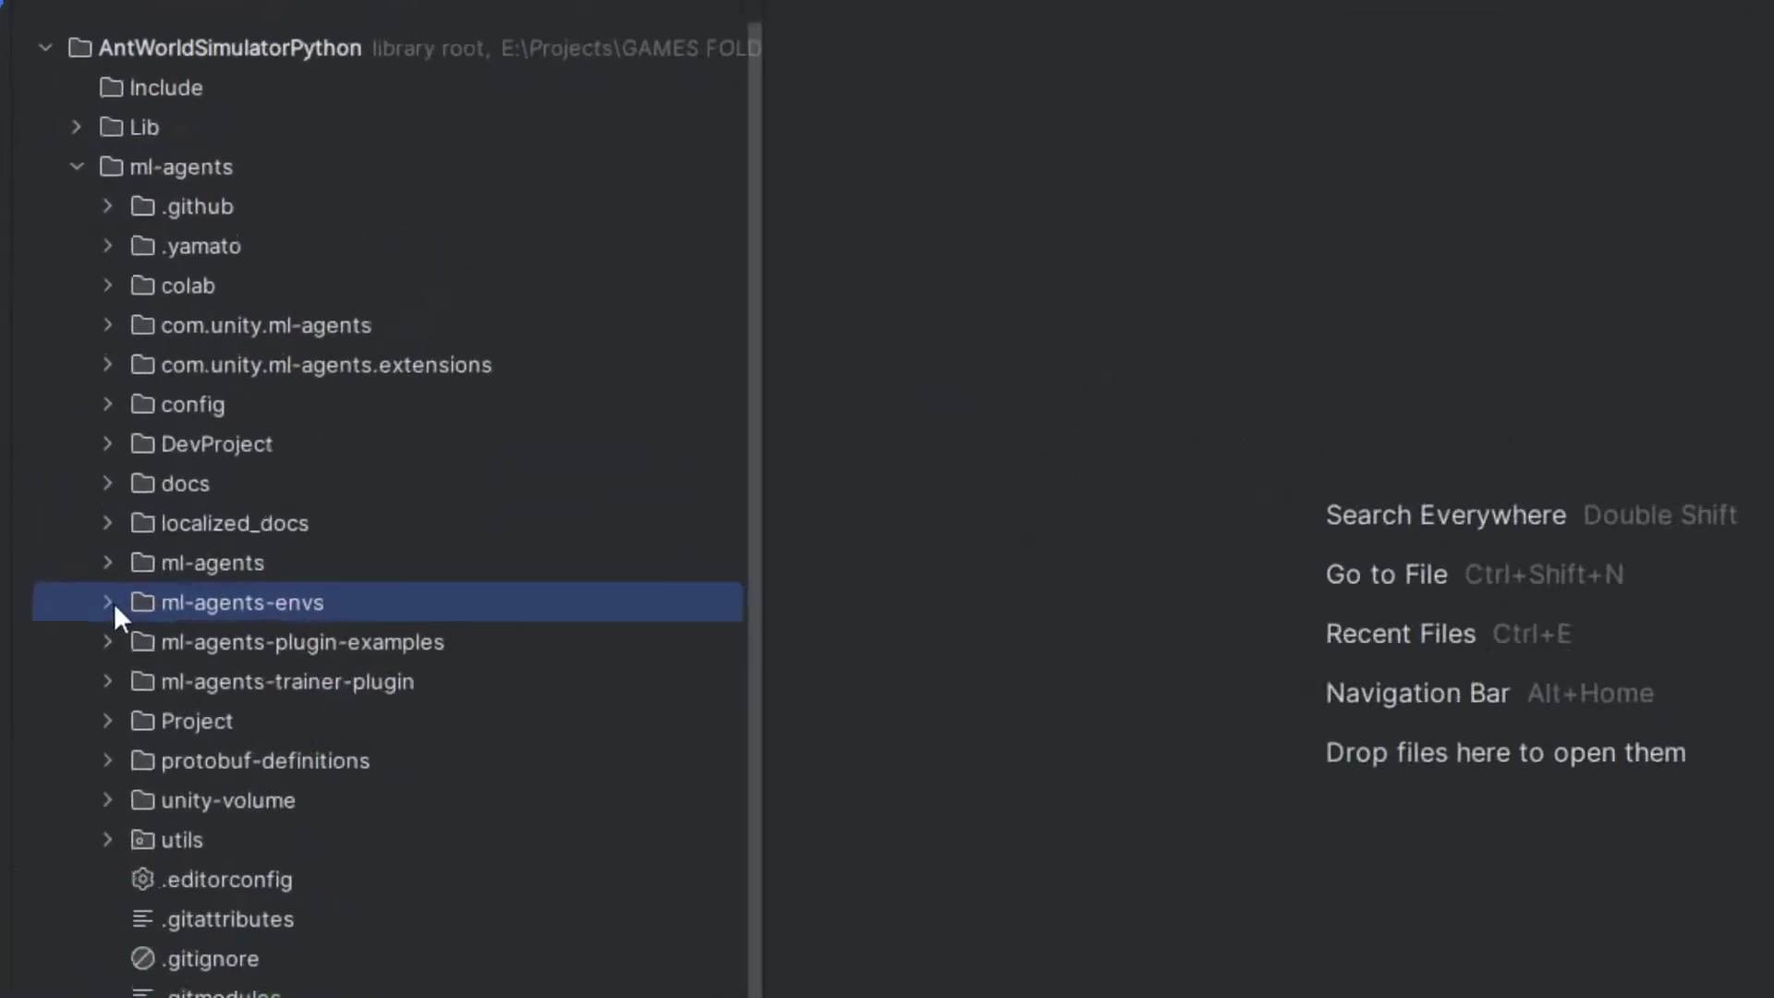
{"action": "left_click", "coordinate": [117, 696]}
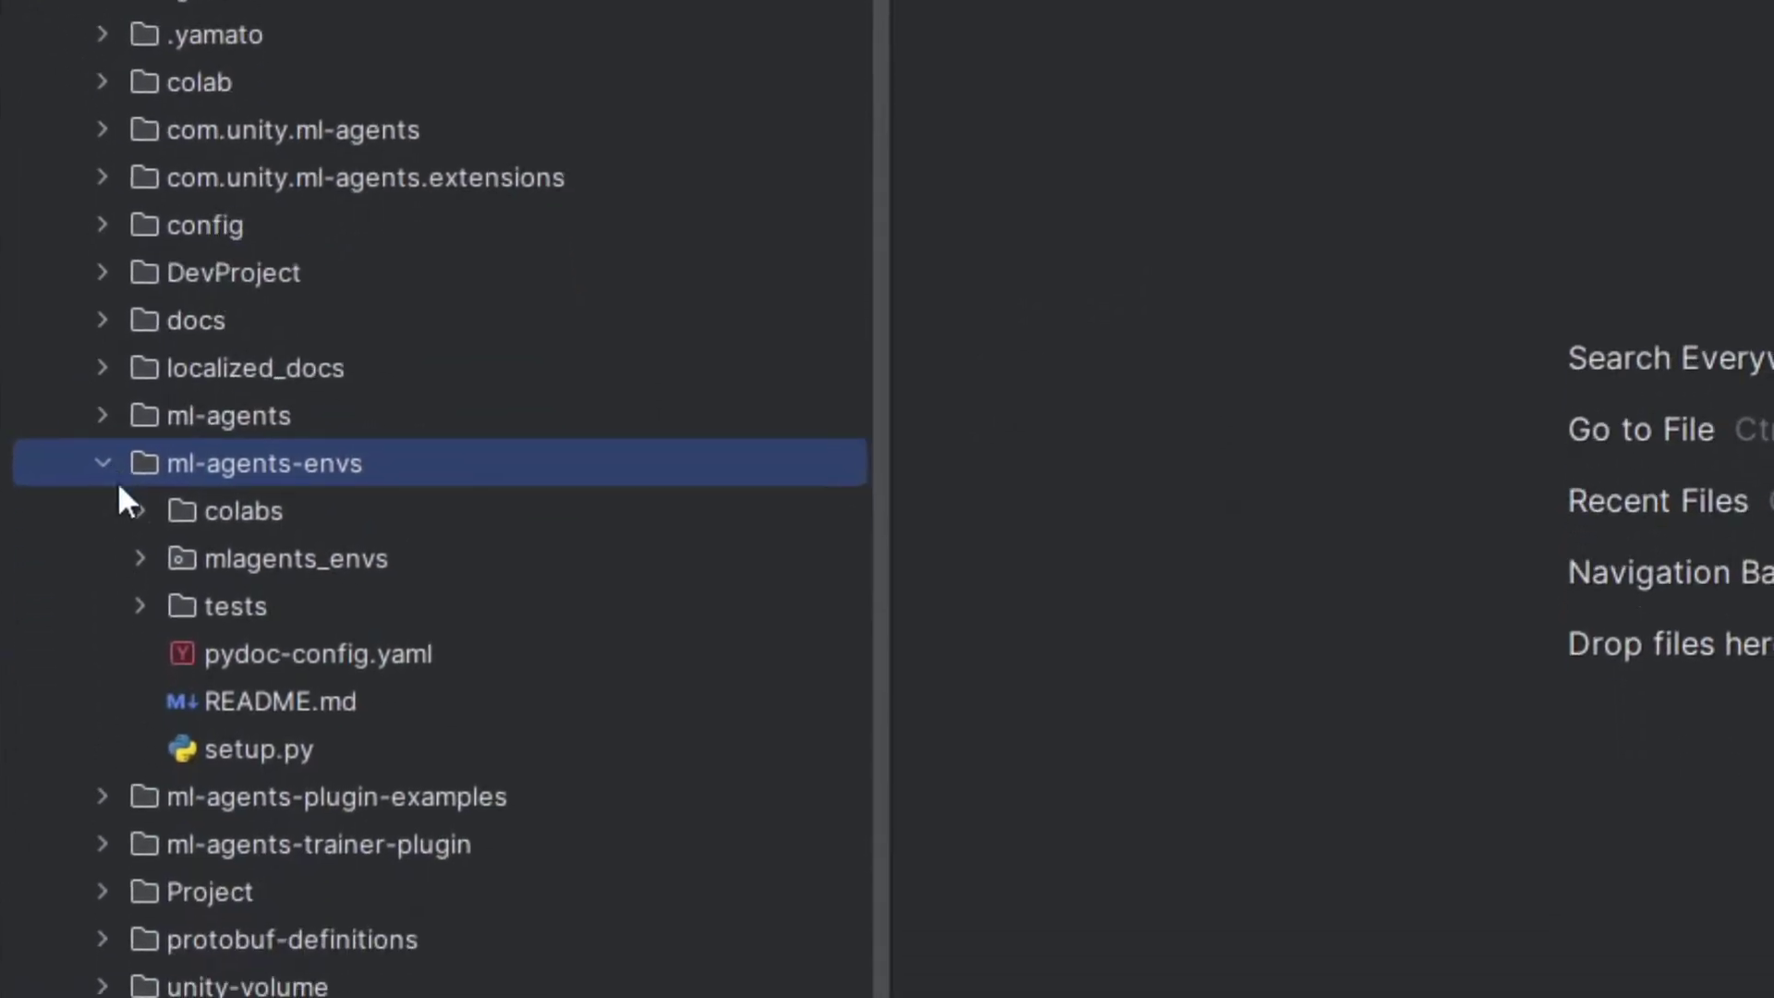
{"action": "double_click", "coordinate": [275, 748]}
{"action": "scroll", "coordinate": [1627, 610], "scroll_direction": "down", "scroll_amount": 8}
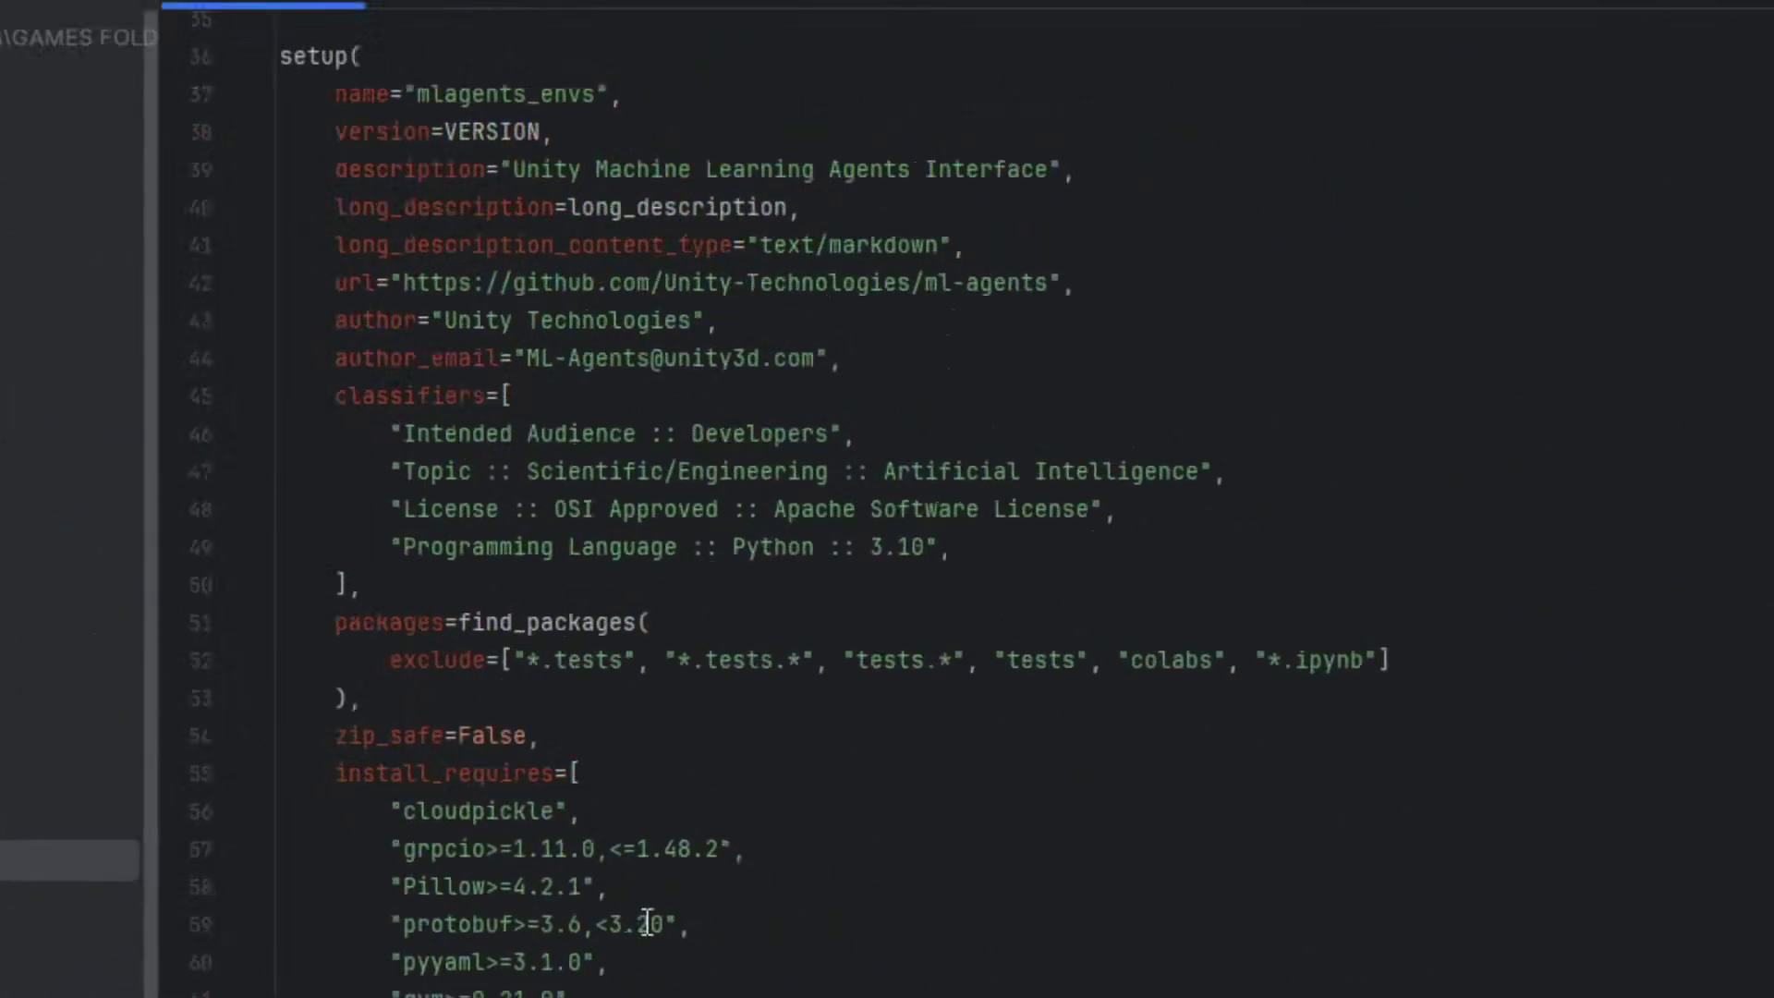
- Change the numpy requirement on line 63 from 1.21.2 to numpy==1.23.3
{"action": "left_click", "coordinate": [372, 810]}
{"action": "key", "text": "BackSpace"}
{"action": "type", "text": "3"}
{"action": "key", "text": "Right"}
{"action": "key", "text": "Right"}
{"action": "key", "text": "Right"}
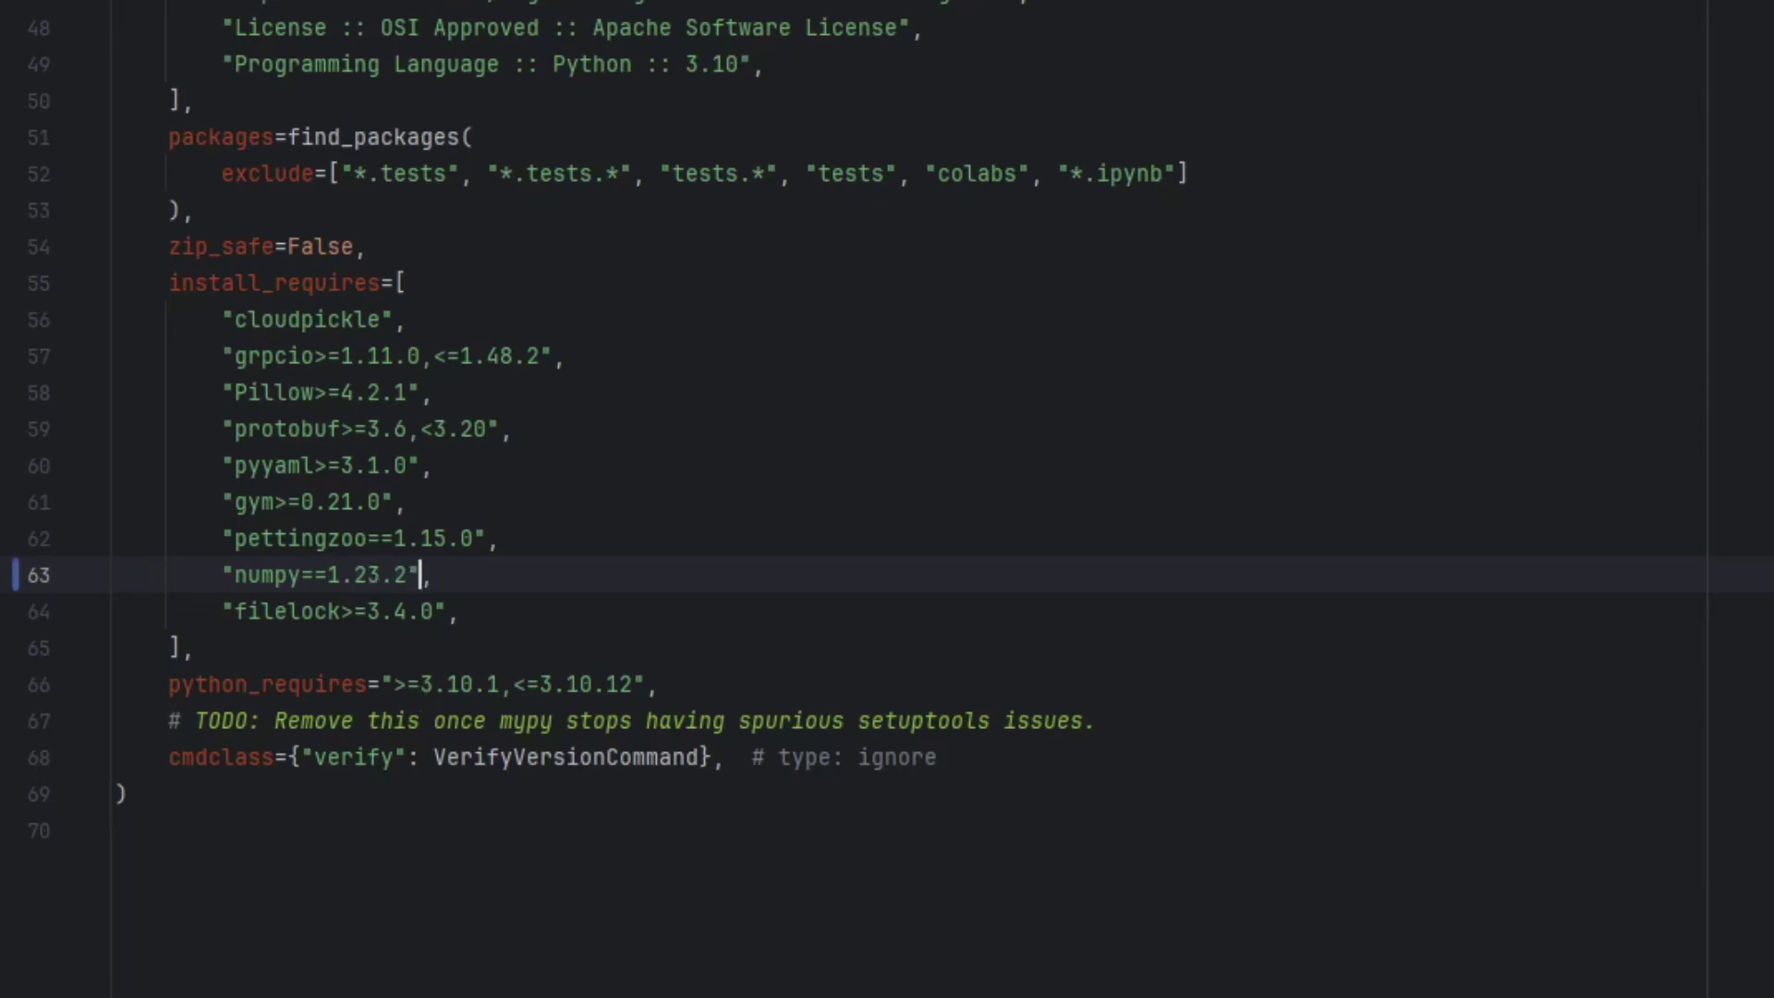
{"action": "key", "text": "Left"}
{"action": "key", "text": "BackSpace"}
{"action": "type", "text": "3"}
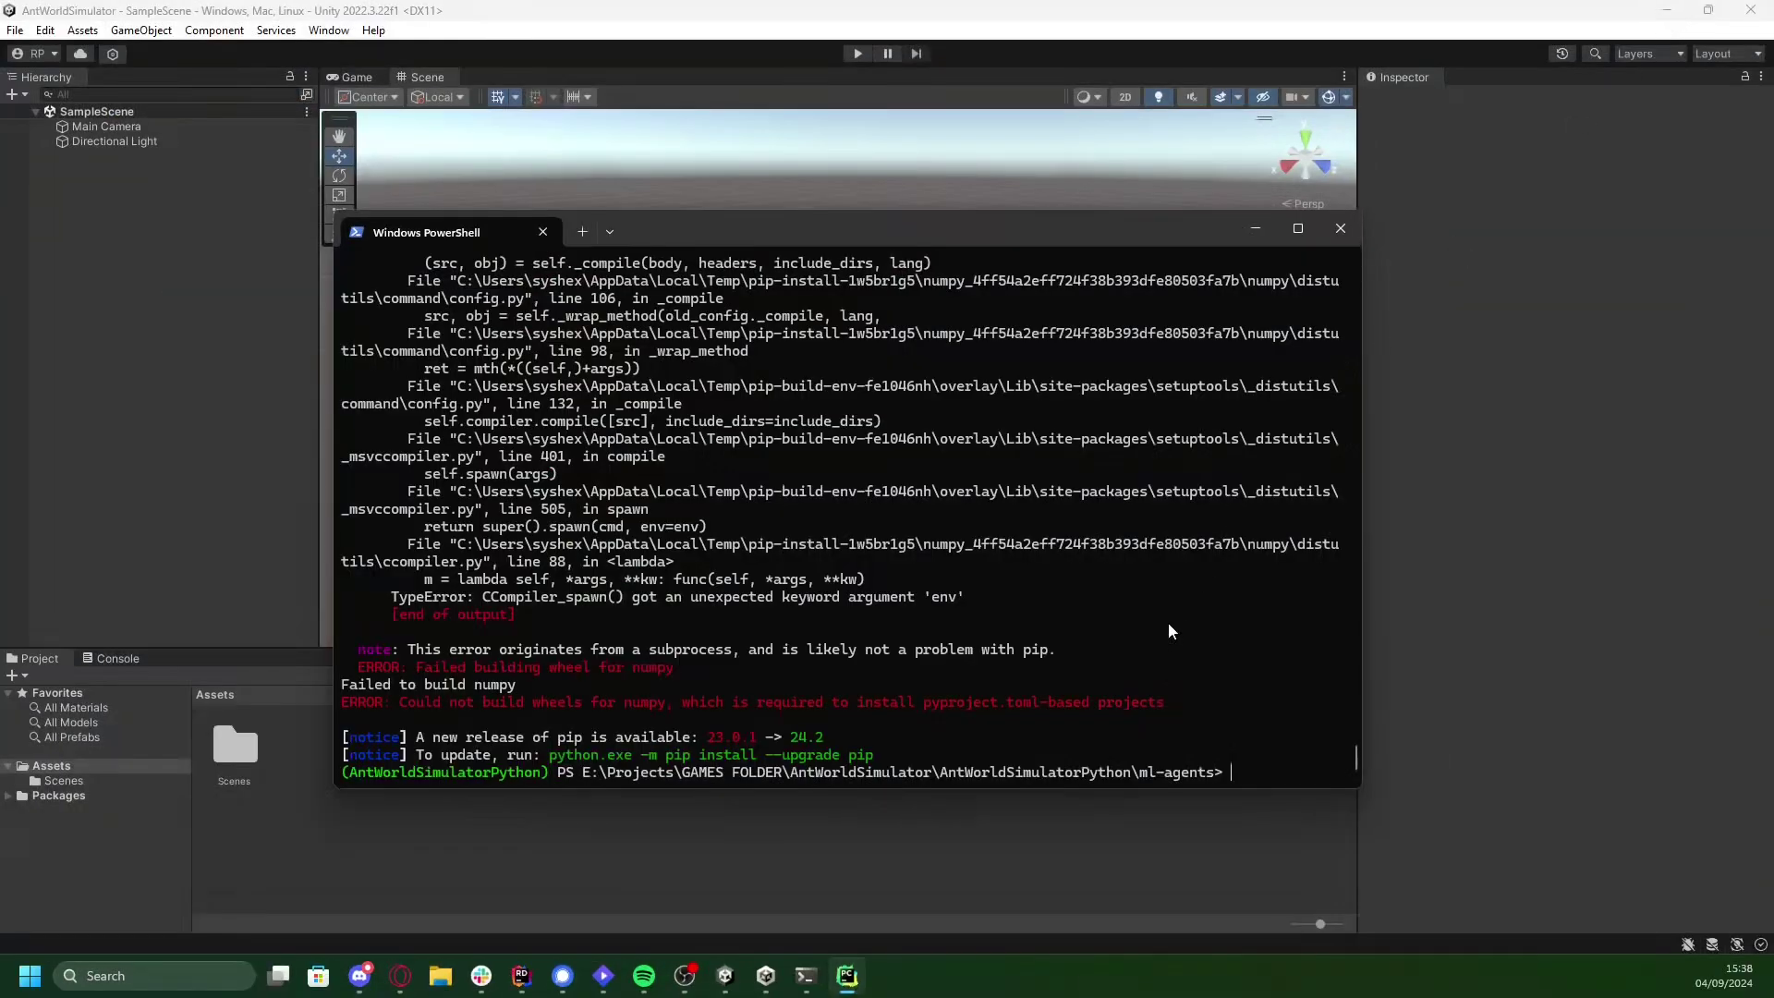
- Rerun pip install ./ml-agents-envs, then install ./ml-agents with pip
{"action": "type", "text": "python -m pip install ./ml-agents-envs"}
{"action": "key", "text": "Return"}
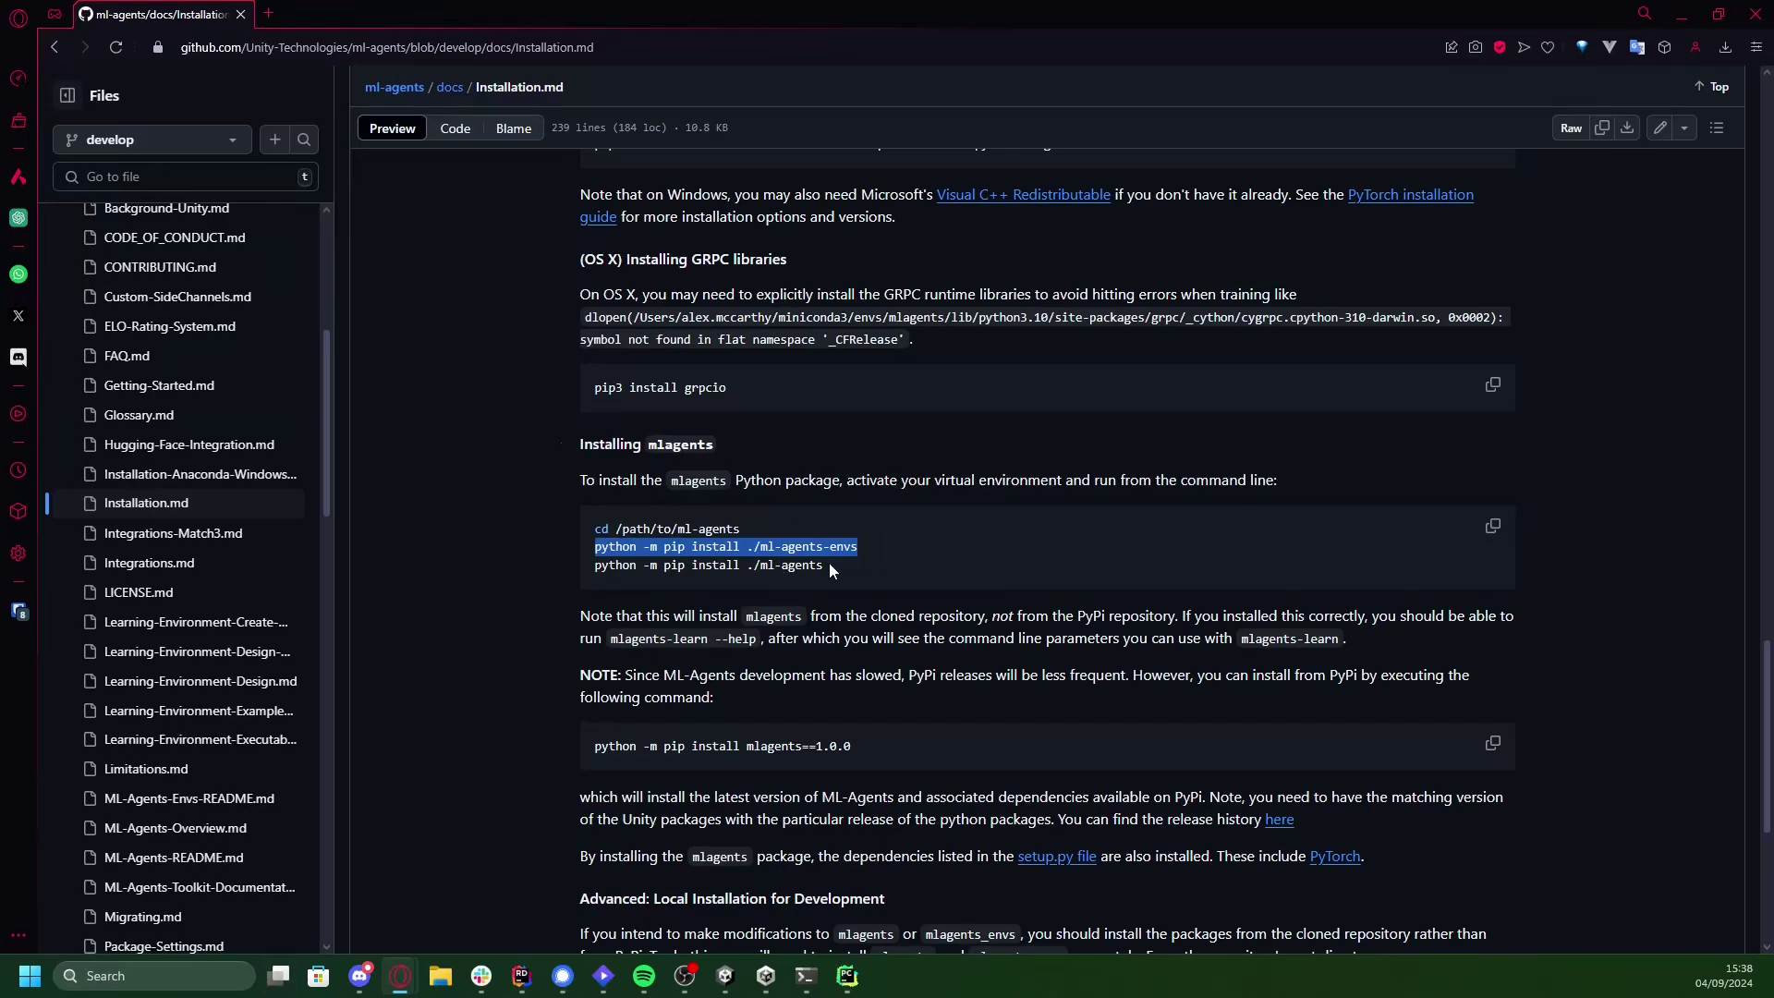
{"action": "left_click_drag", "start_coordinate": [827, 563], "coordinate": [595, 573]}
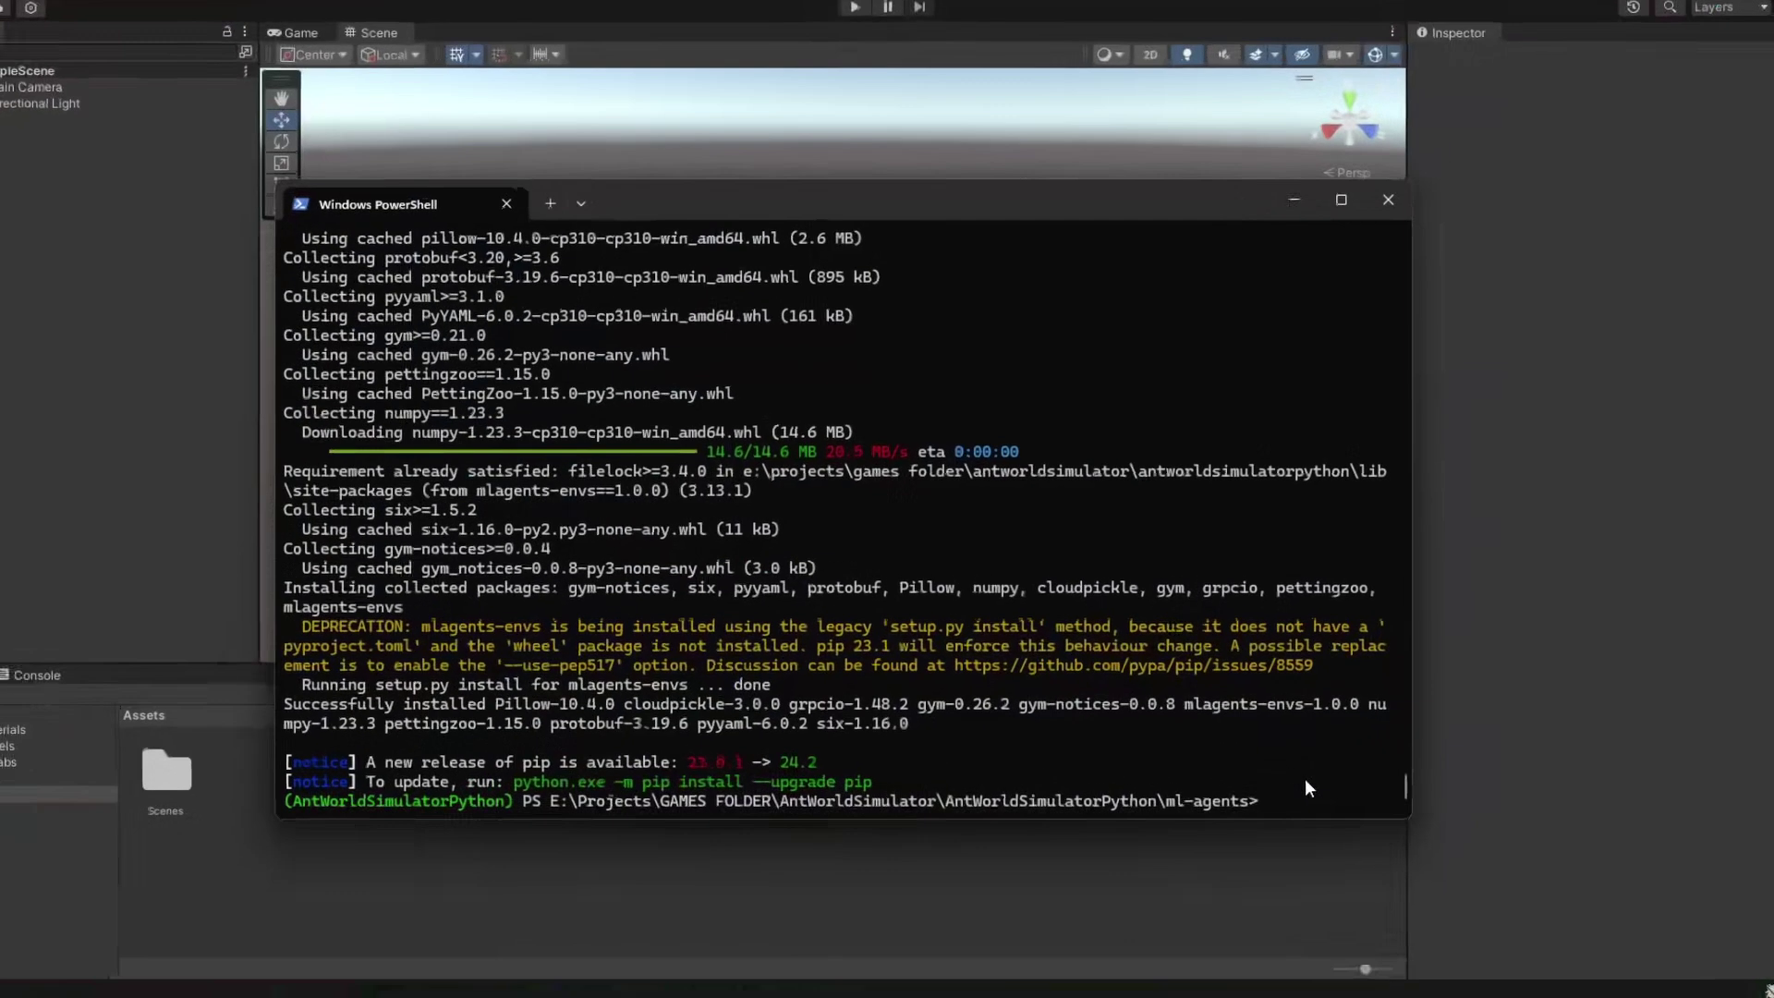
{"action": "key", "text": "Return"}
{"action": "key", "text": "Return"}
{"action": "key", "text": "Return"}
{"action": "key", "text": "Return"}
{"action": "key", "text": "Return"}
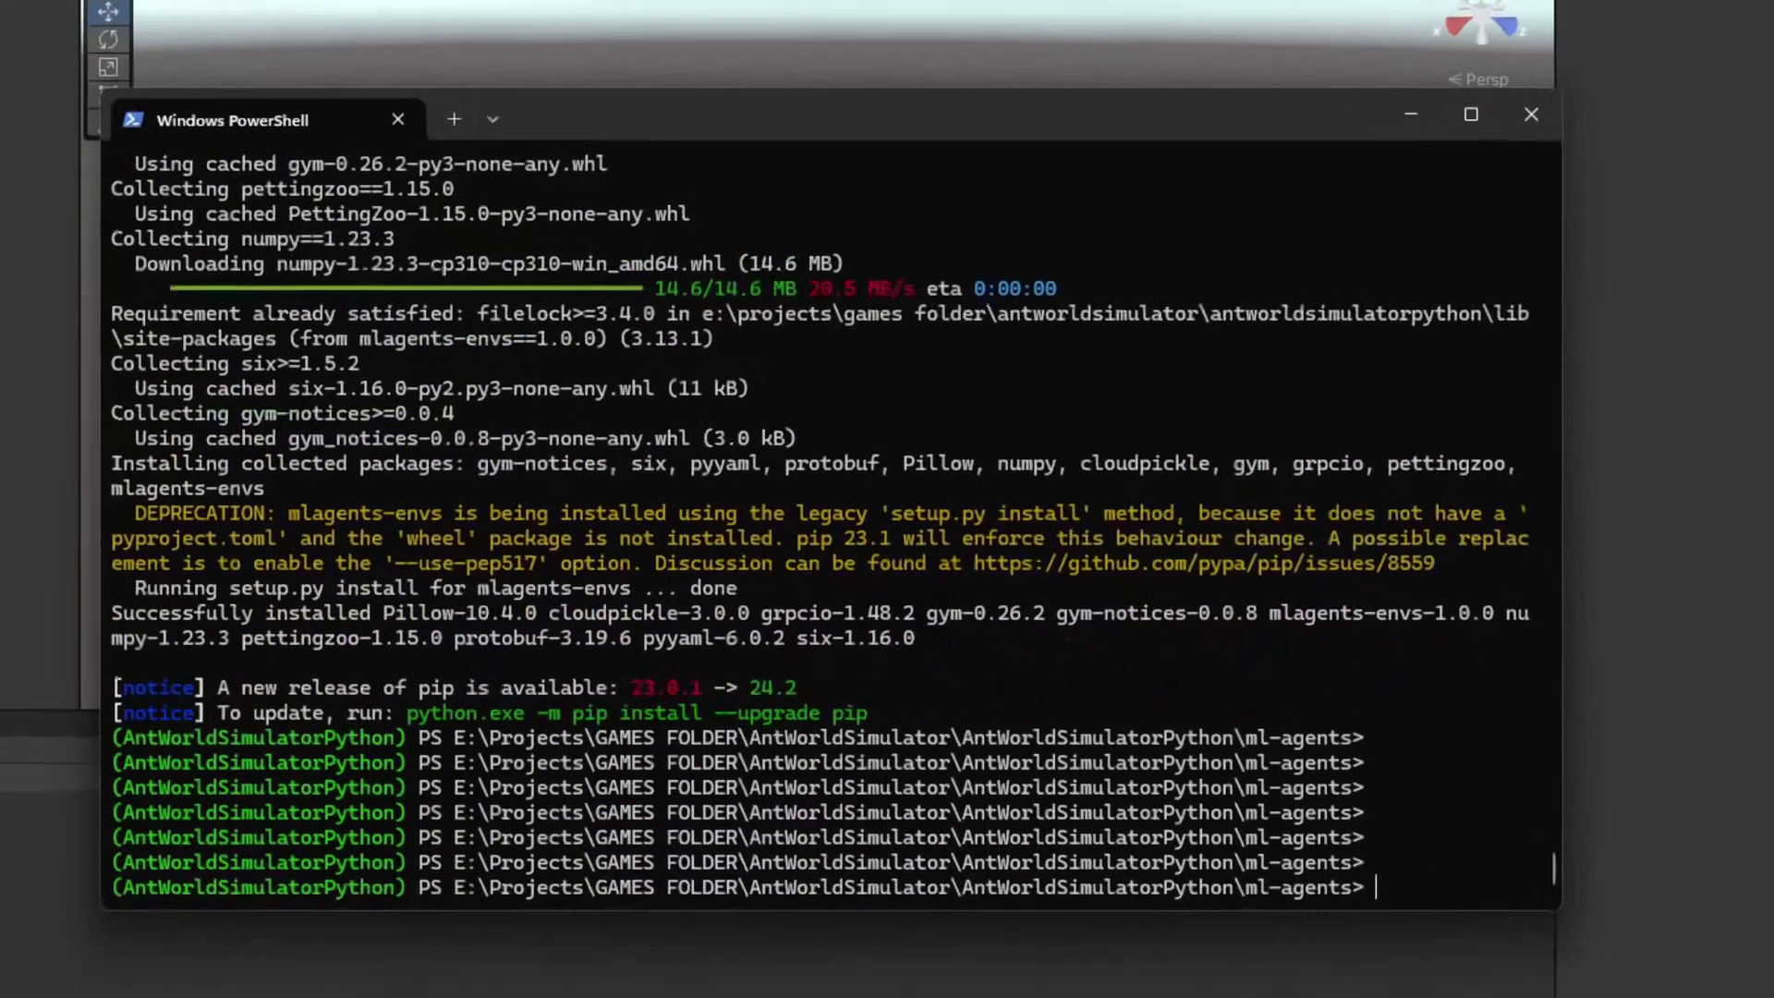
{"action": "type", "text": "python -m pip install ./ml-agents"}
{"action": "key", "text": "Return"}
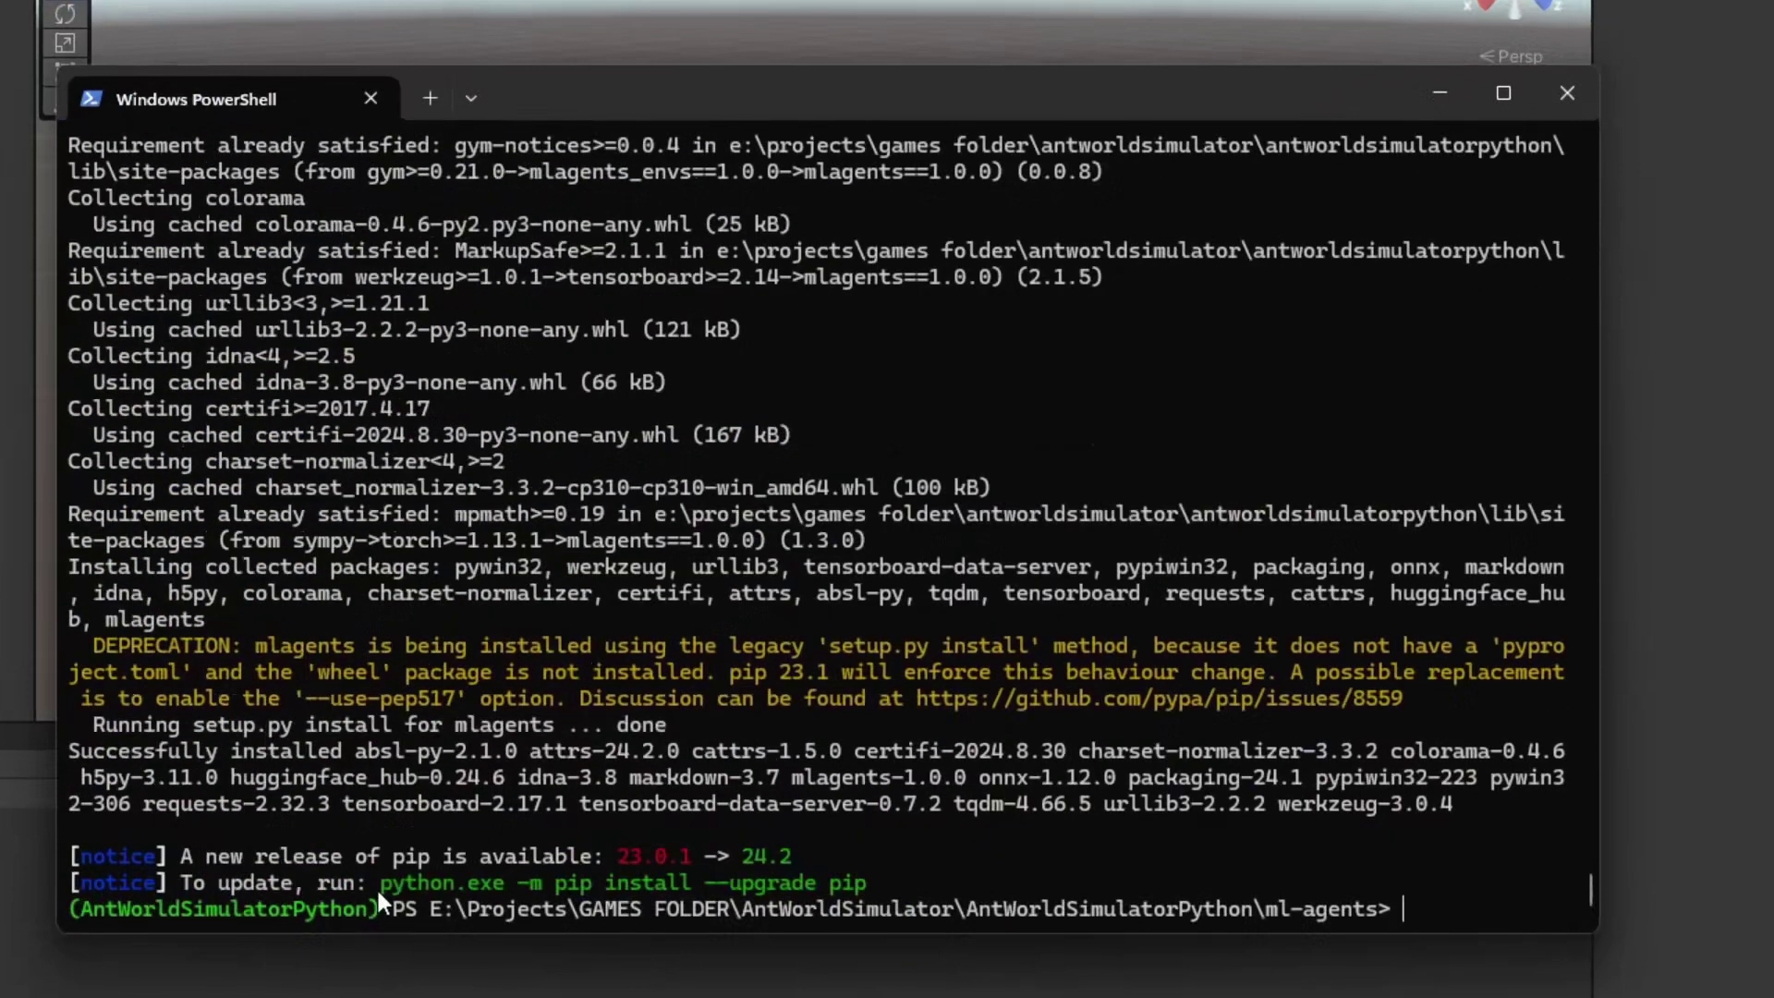
- Upgrade pip to 24.2 using the suggested upgrade command
{"action": "left_click_drag", "start_coordinate": [381, 883], "coordinate": [769, 884]}
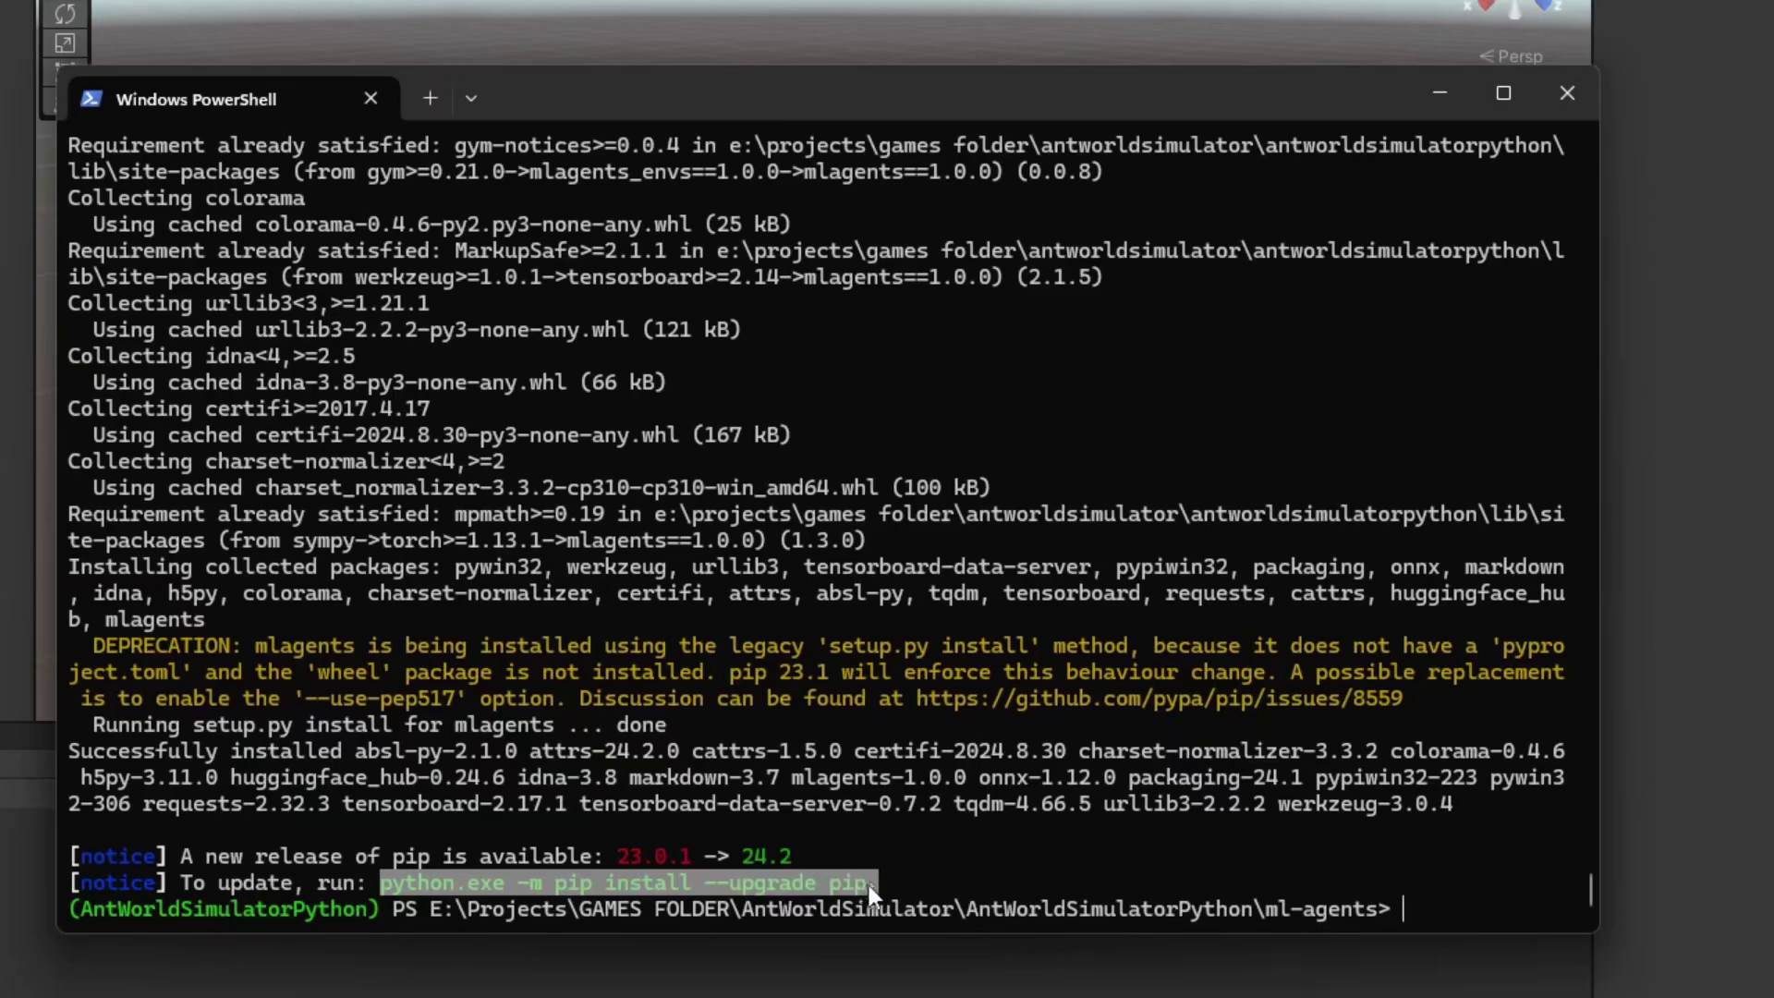
{"action": "key", "text": "ctrl+c"}
{"action": "key", "text": "ctrl+v"}
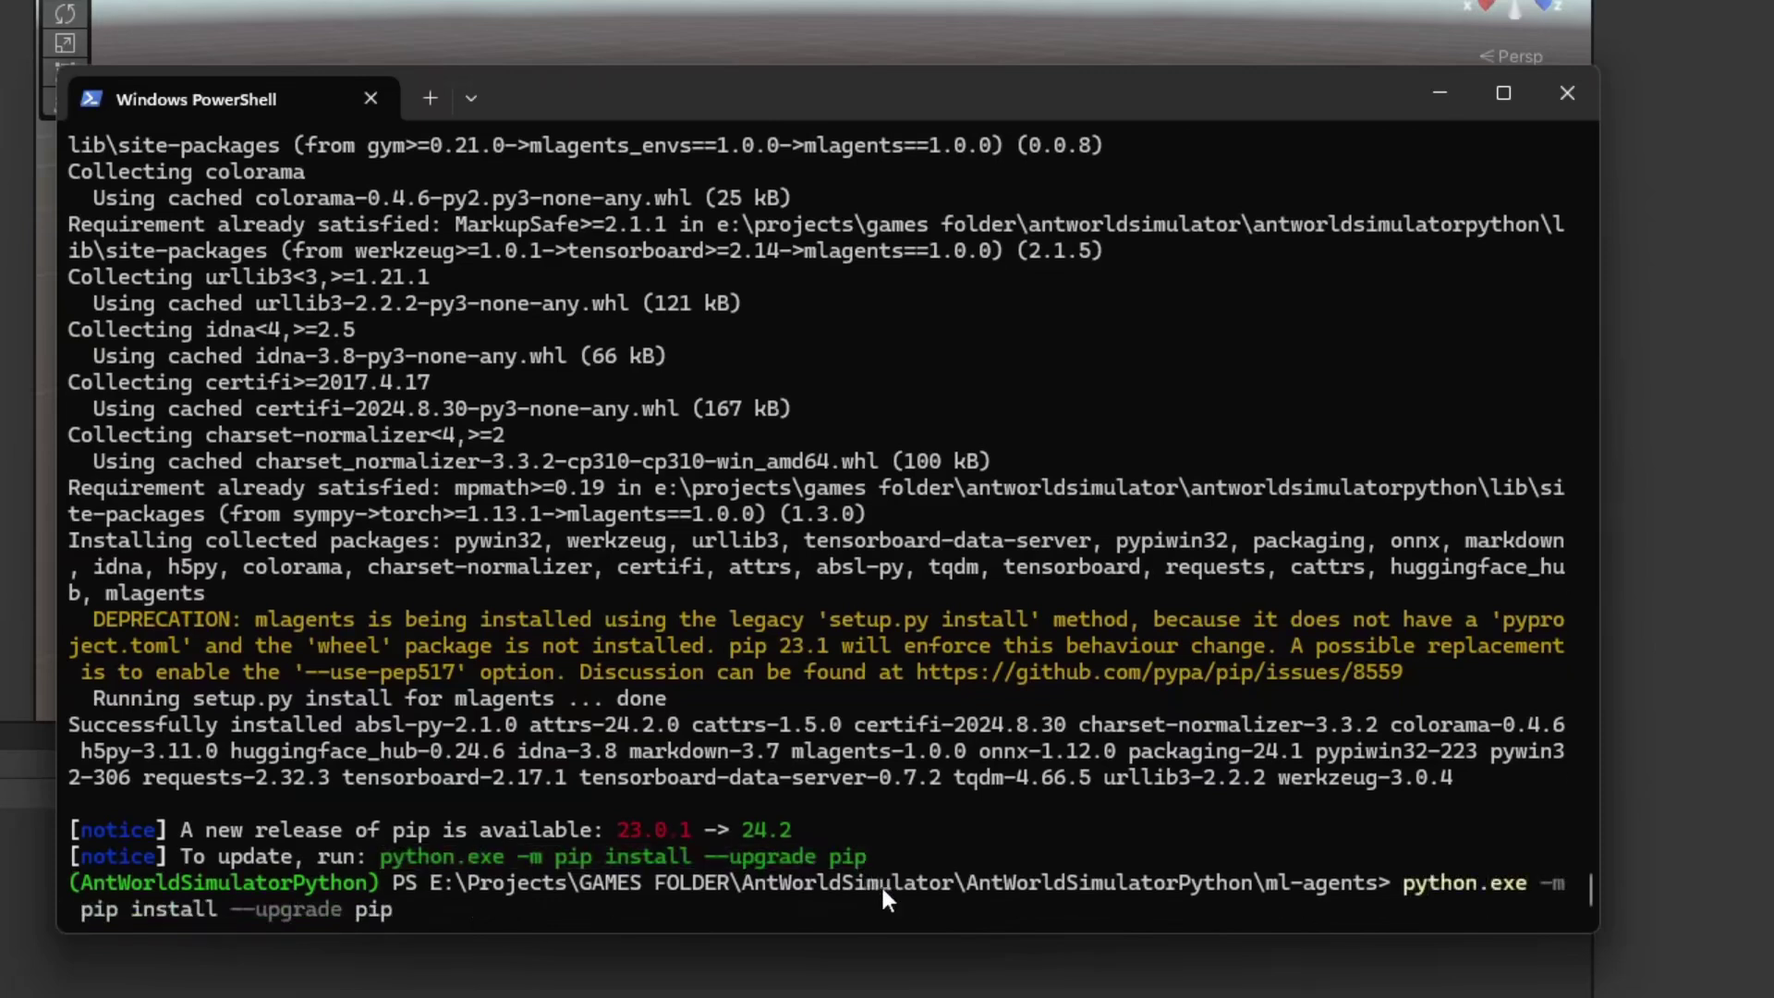
{"action": "key", "text": "Return"}
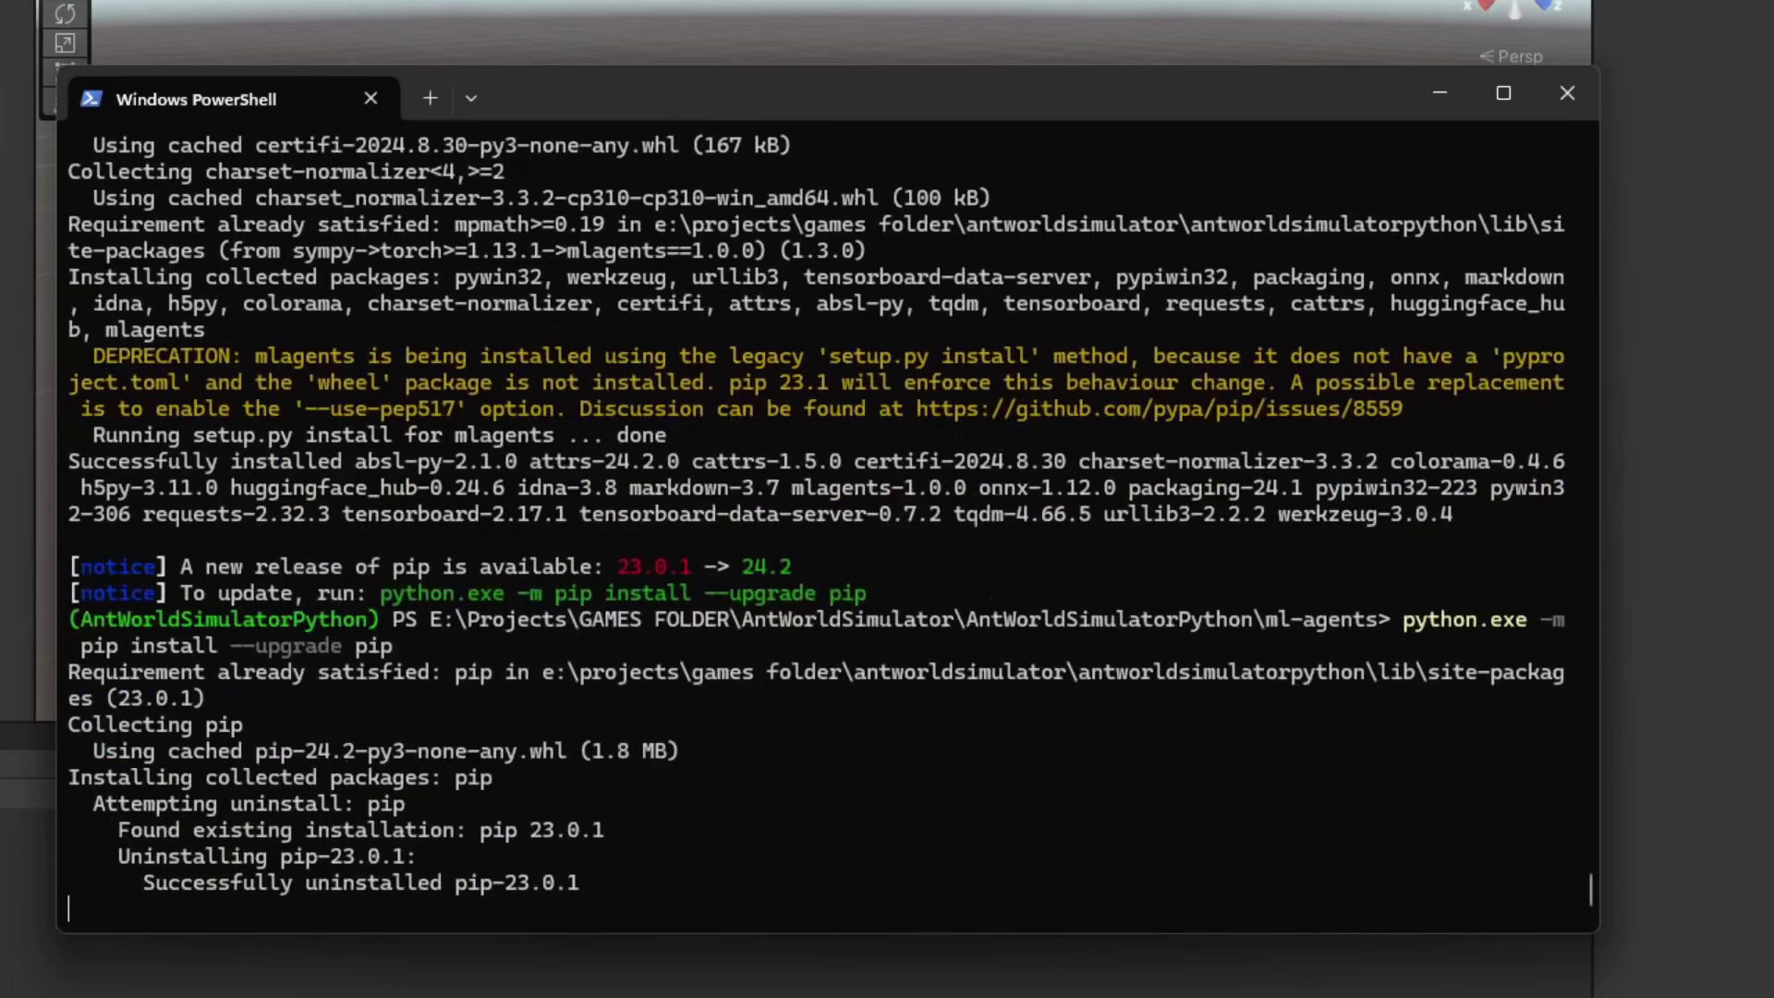
- Go up to the AntWorldSimulatorPython folder with cd .., list it with dir, and type mlagents-learn
{"action": "key", "text": "Return"}
{"action": "key", "text": "Return"}
{"action": "type", "text": "cd .."}
{"action": "key", "text": "Return"}
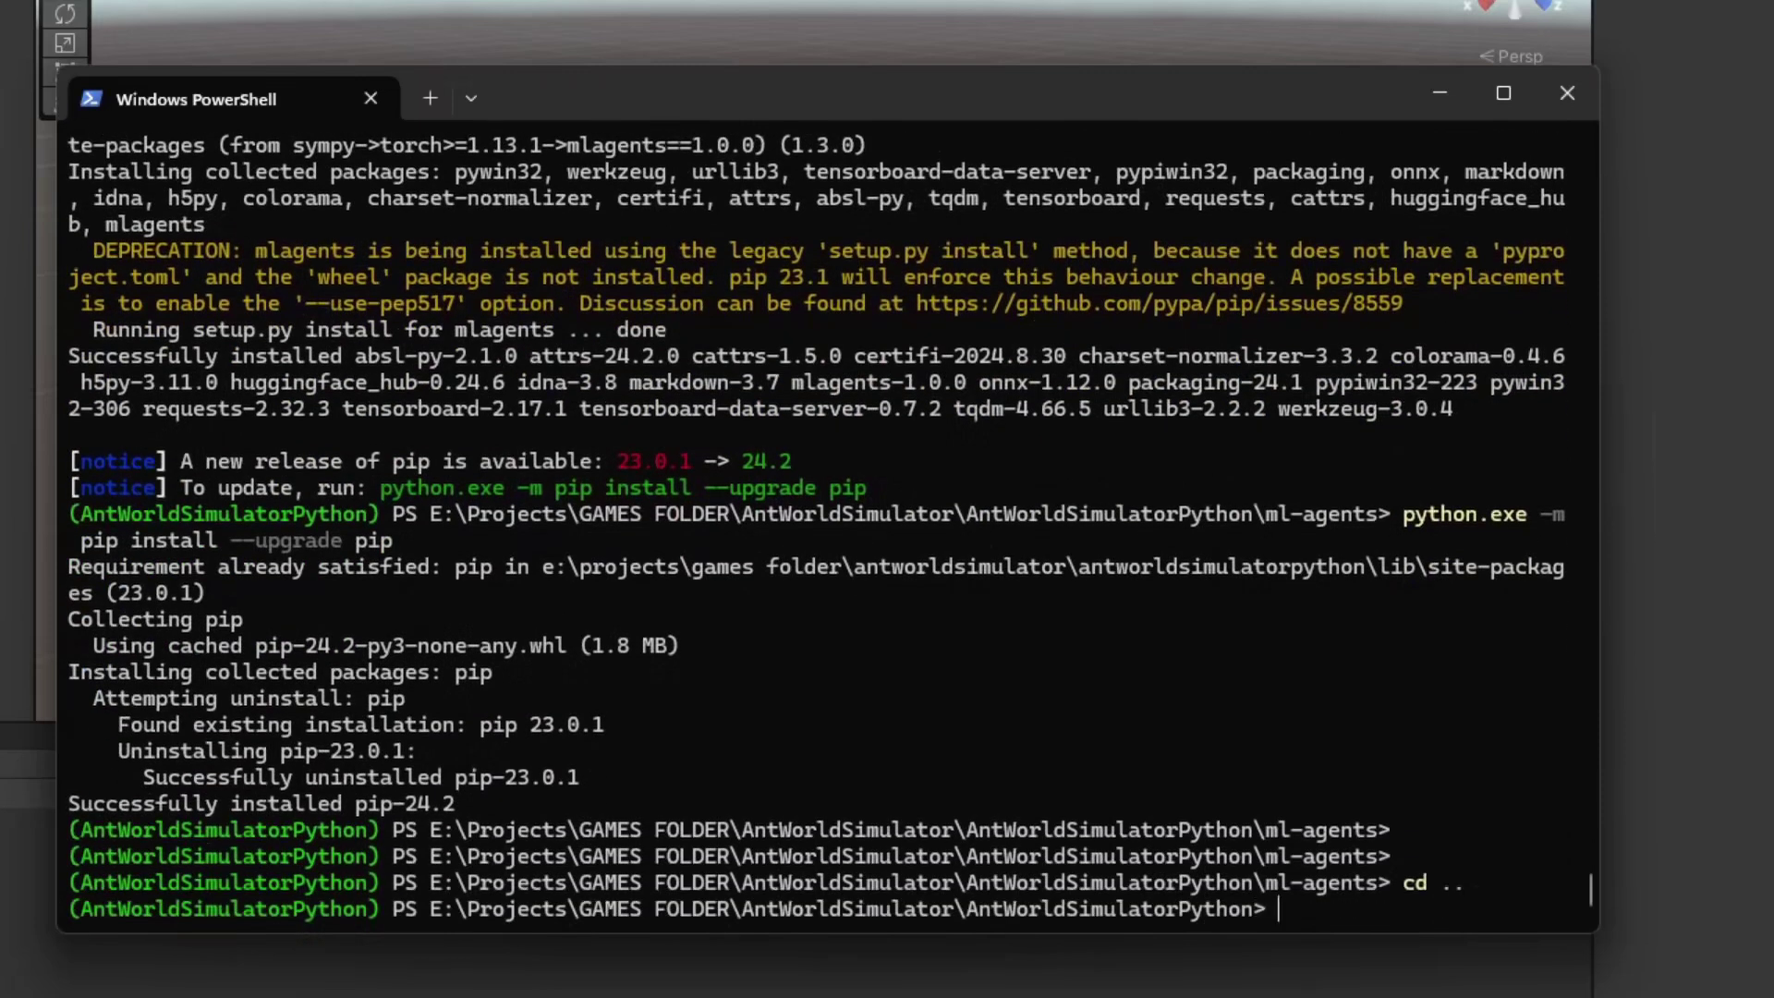
{"action": "type", "text": "dir"}
{"action": "key", "text": "Return"}
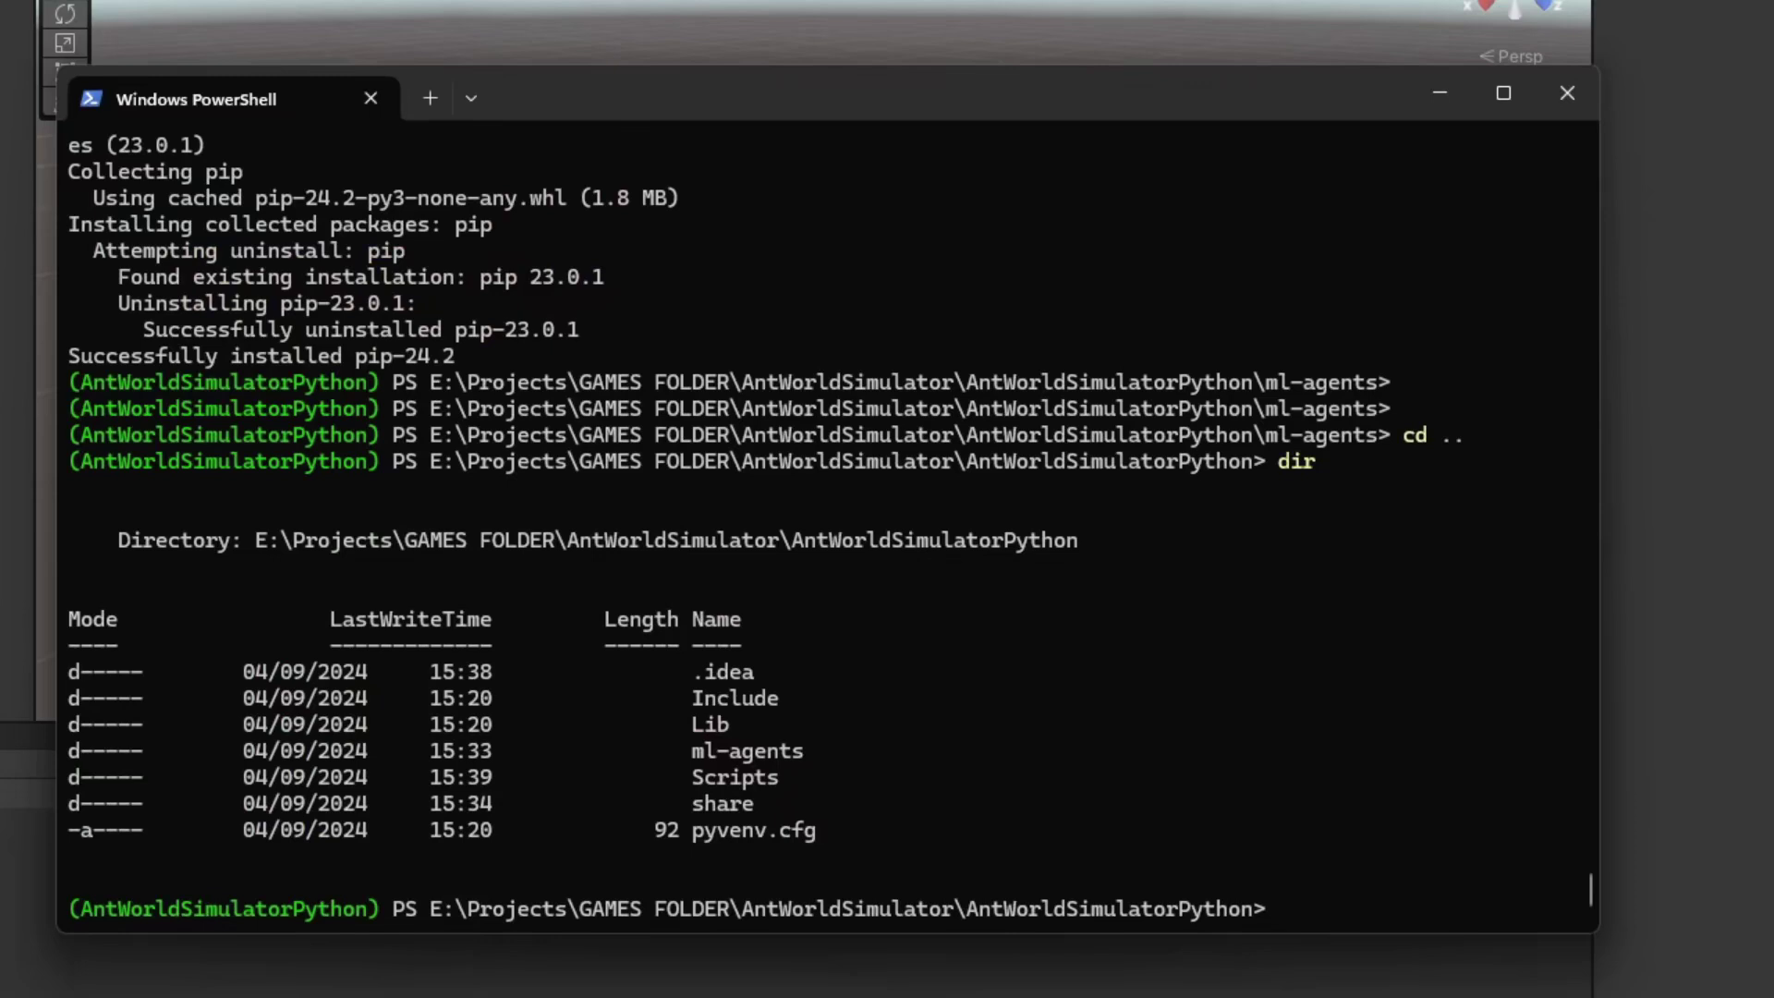
{"action": "type", "text": "mlagents-learn.exe"}
{"action": "key", "text": "BackSpace"}
{"action": "key", "text": "BackSpace"}
{"action": "key", "text": "BackSpace"}
{"action": "key", "text": "BackSpace"}
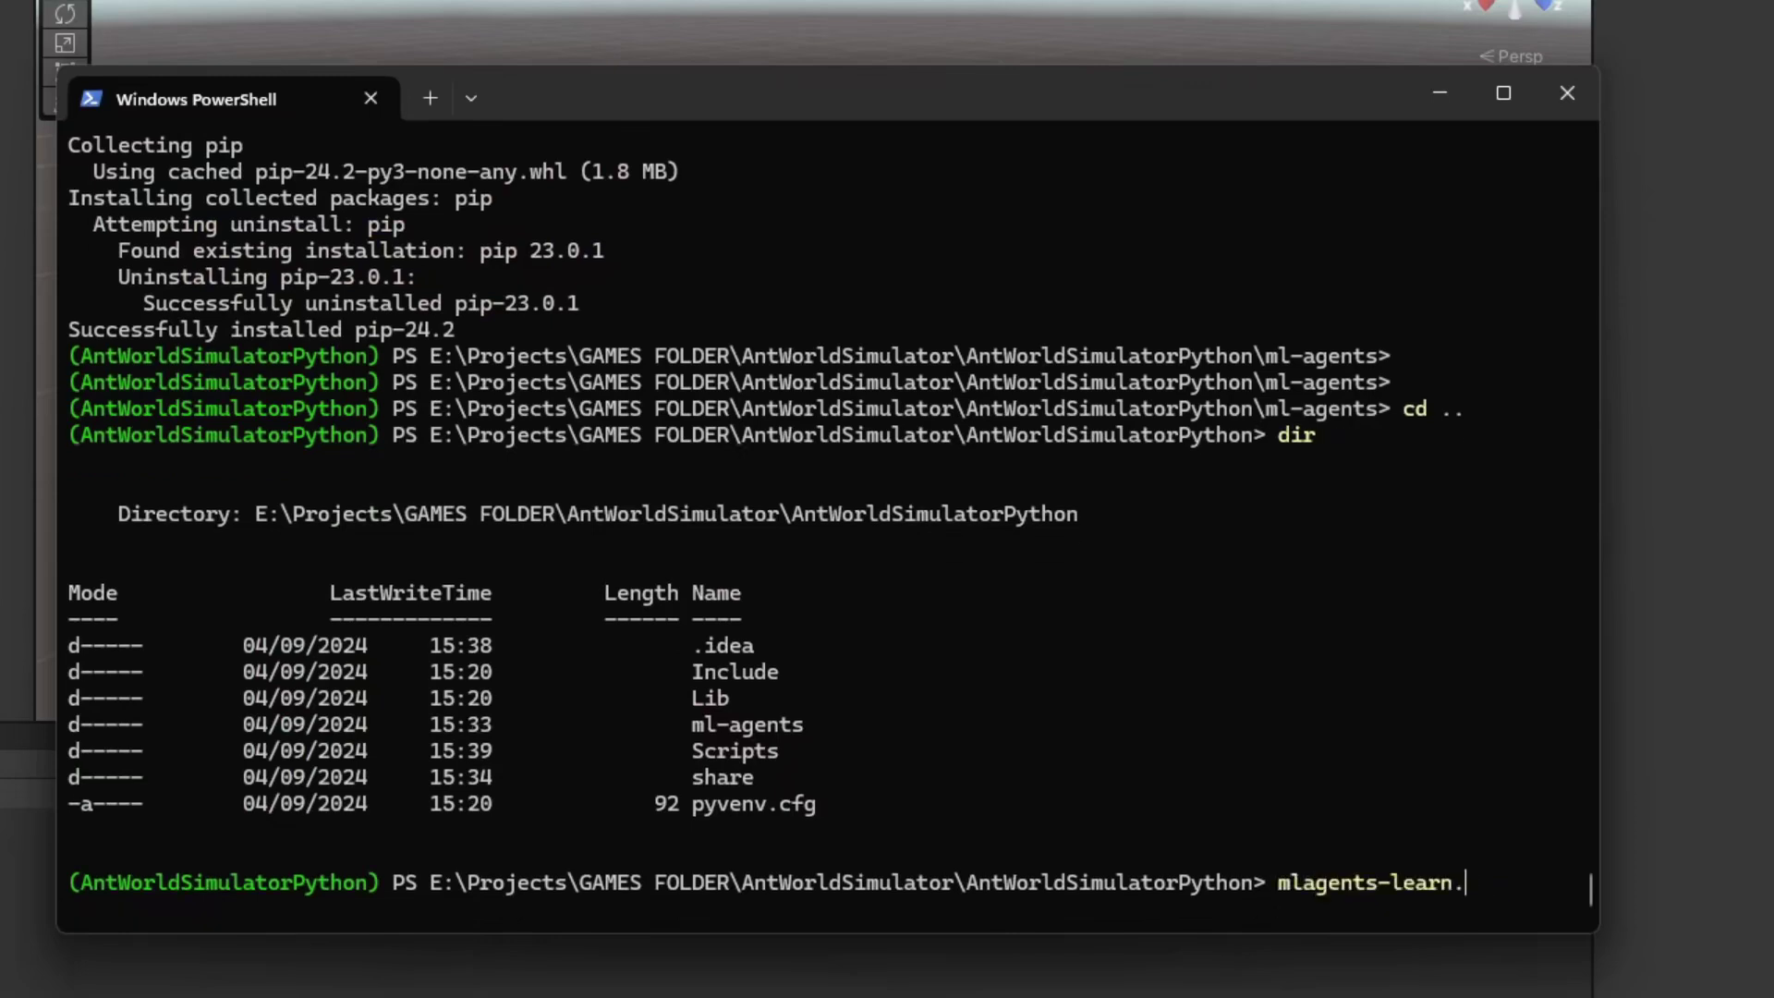
- Run mlagents-learn, confirm the ml-agents 1.0.0 banner and port 5004 message, then stop it with Ctrl+C
{"action": "key", "text": "Return"}
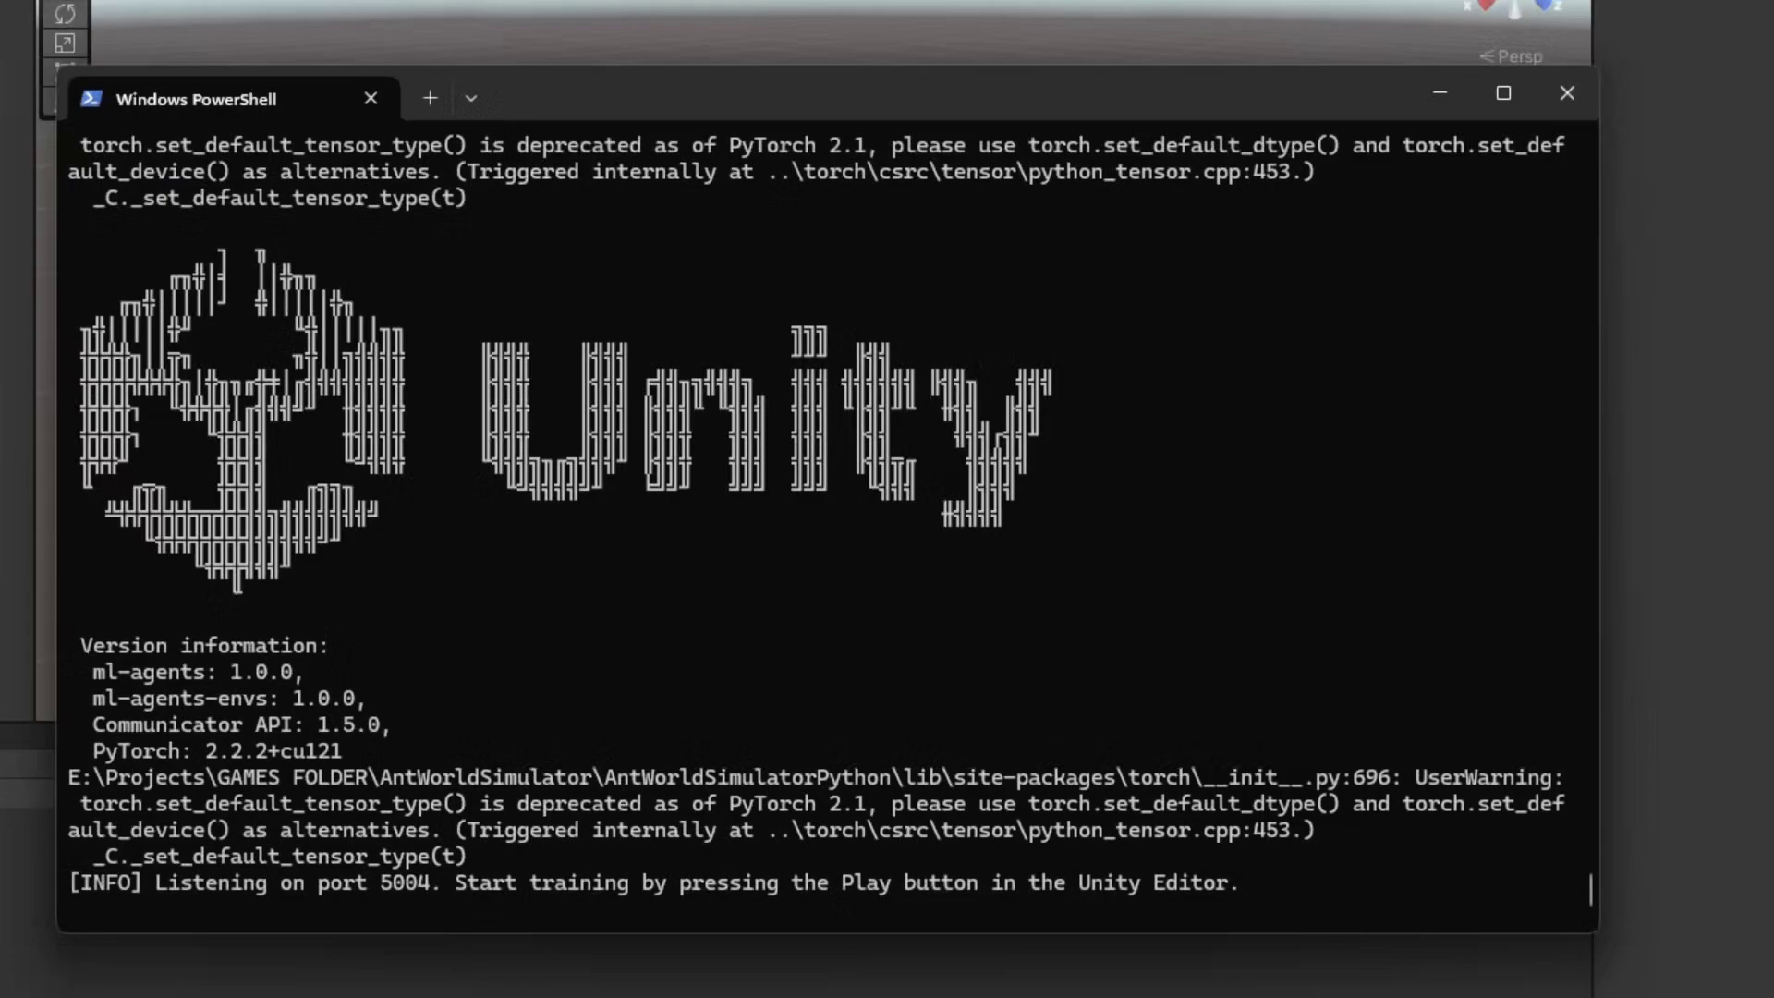
{"action": "key", "text": "ctrl+c"}
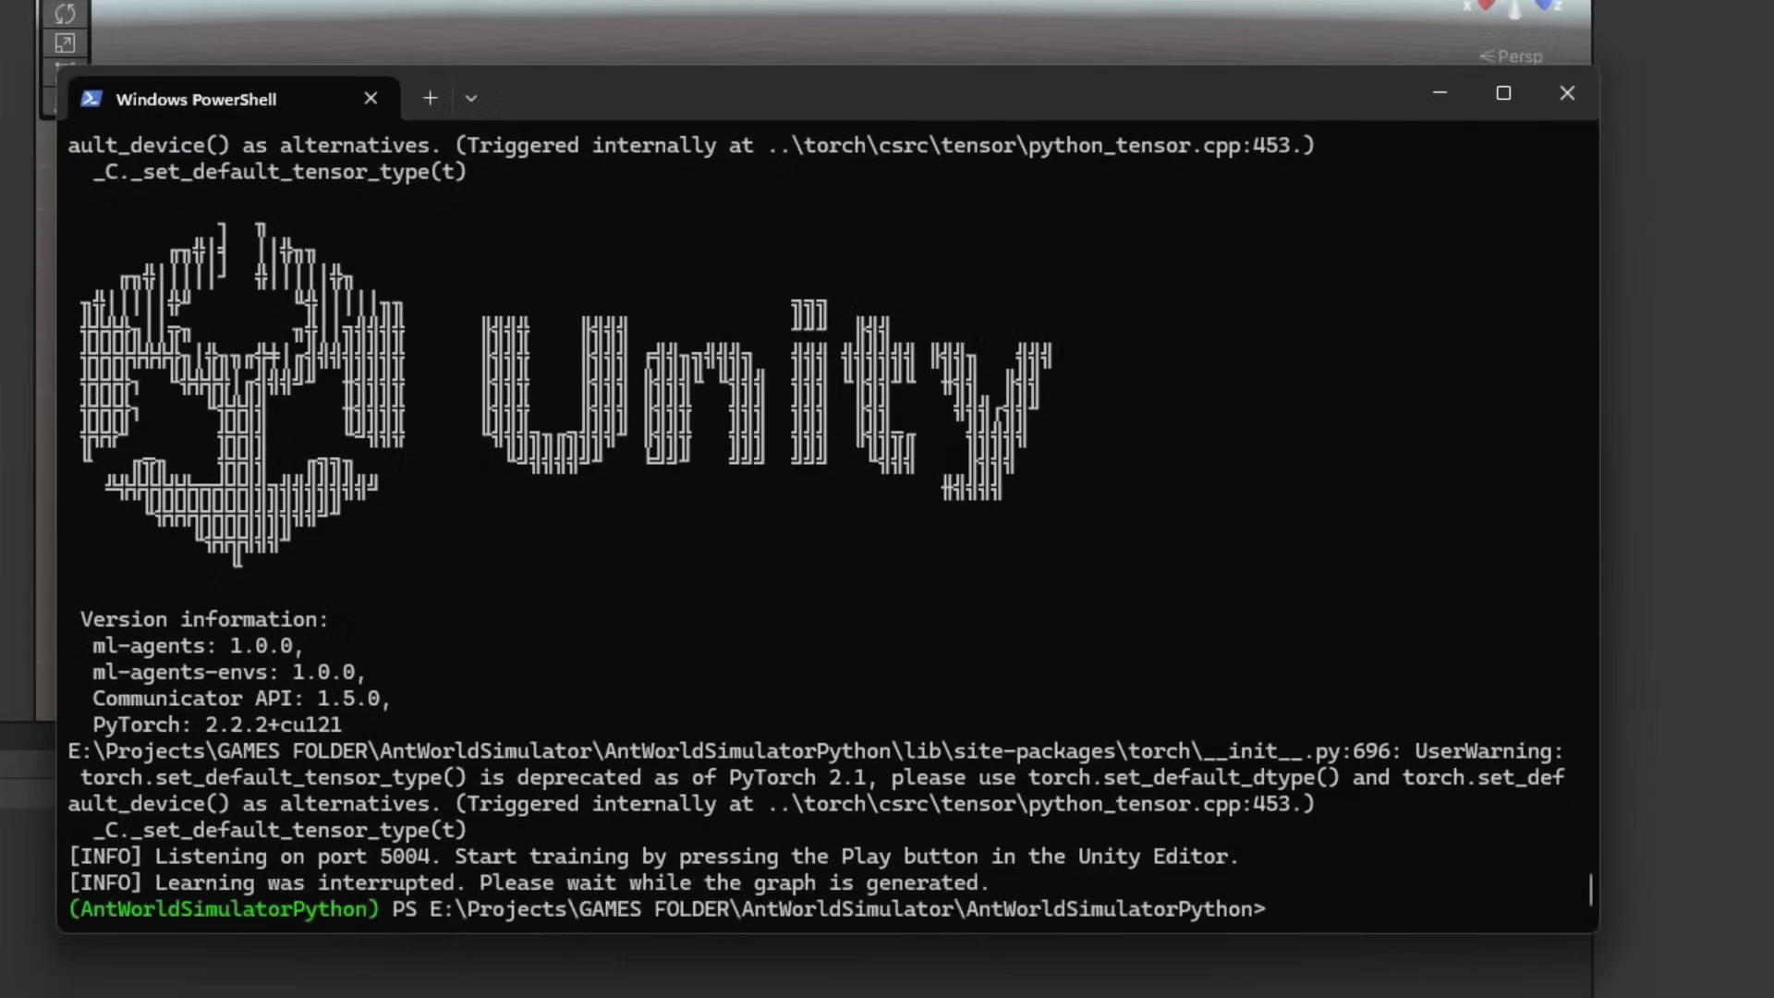
{"action": "key", "text": "Return"}
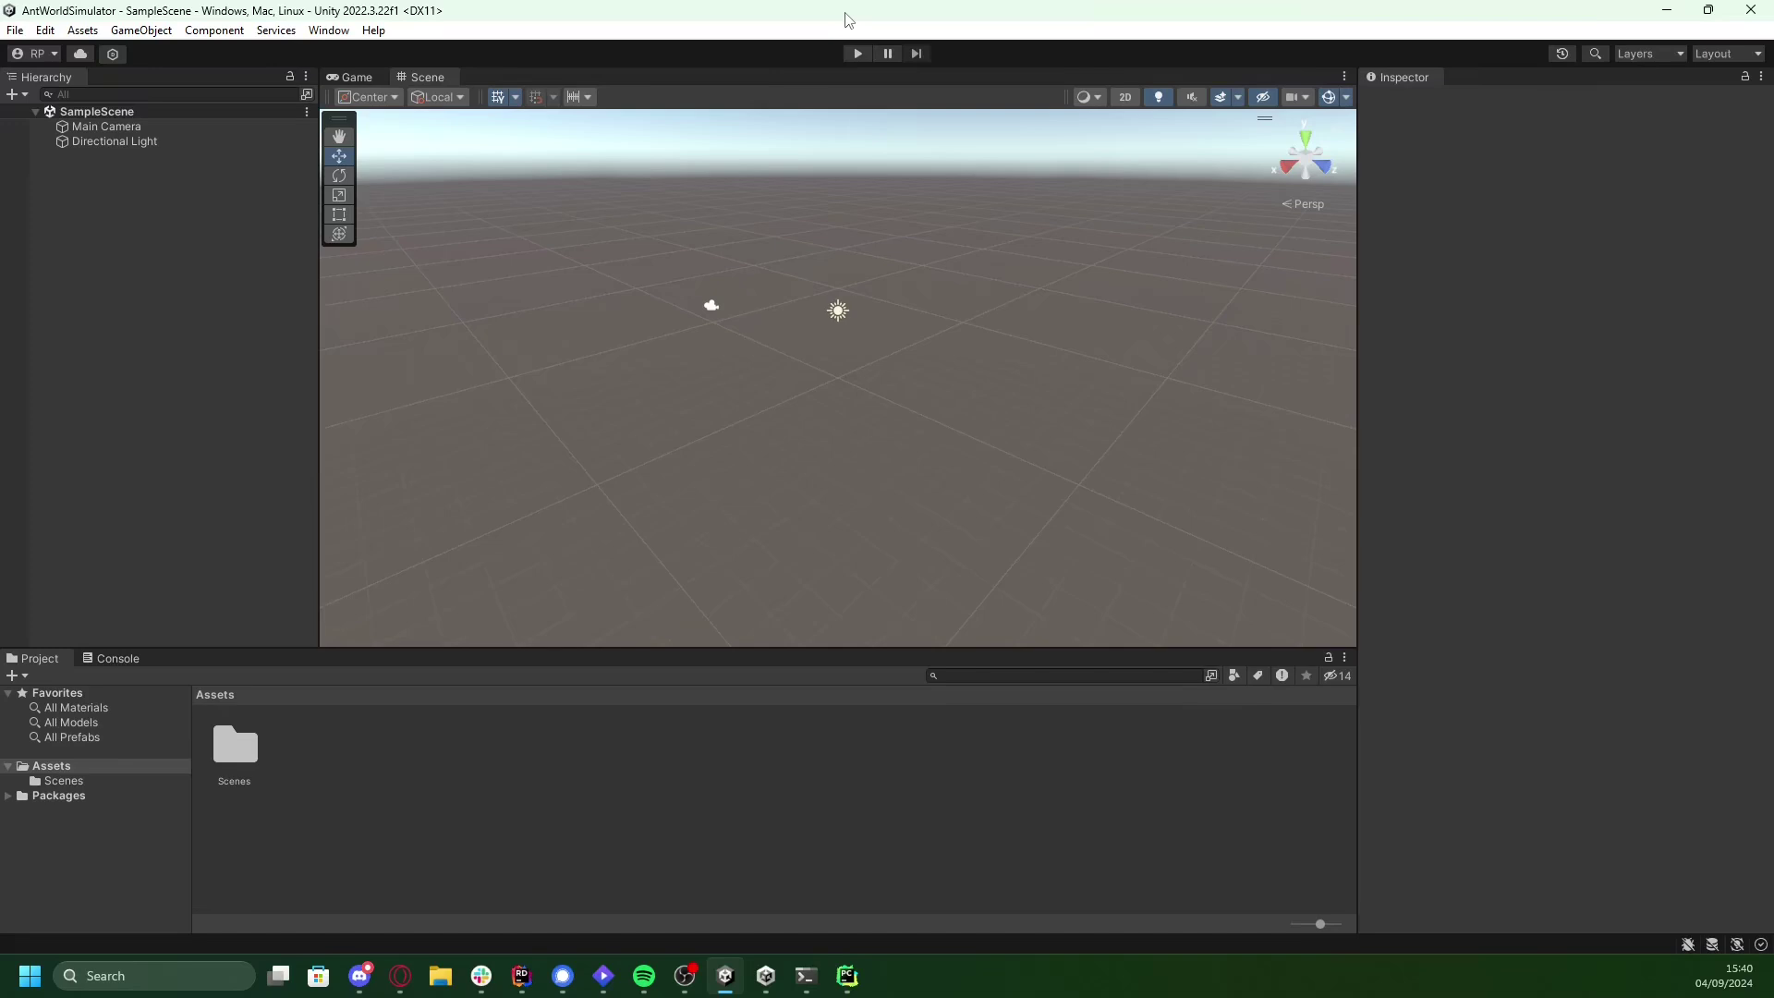
- Add ML Agents 3.0.0-exp.1 from disk in Package Manager using ml-agents\com.unity.ml-agents\package.json
{"action": "left_click", "coordinate": [329, 30]}
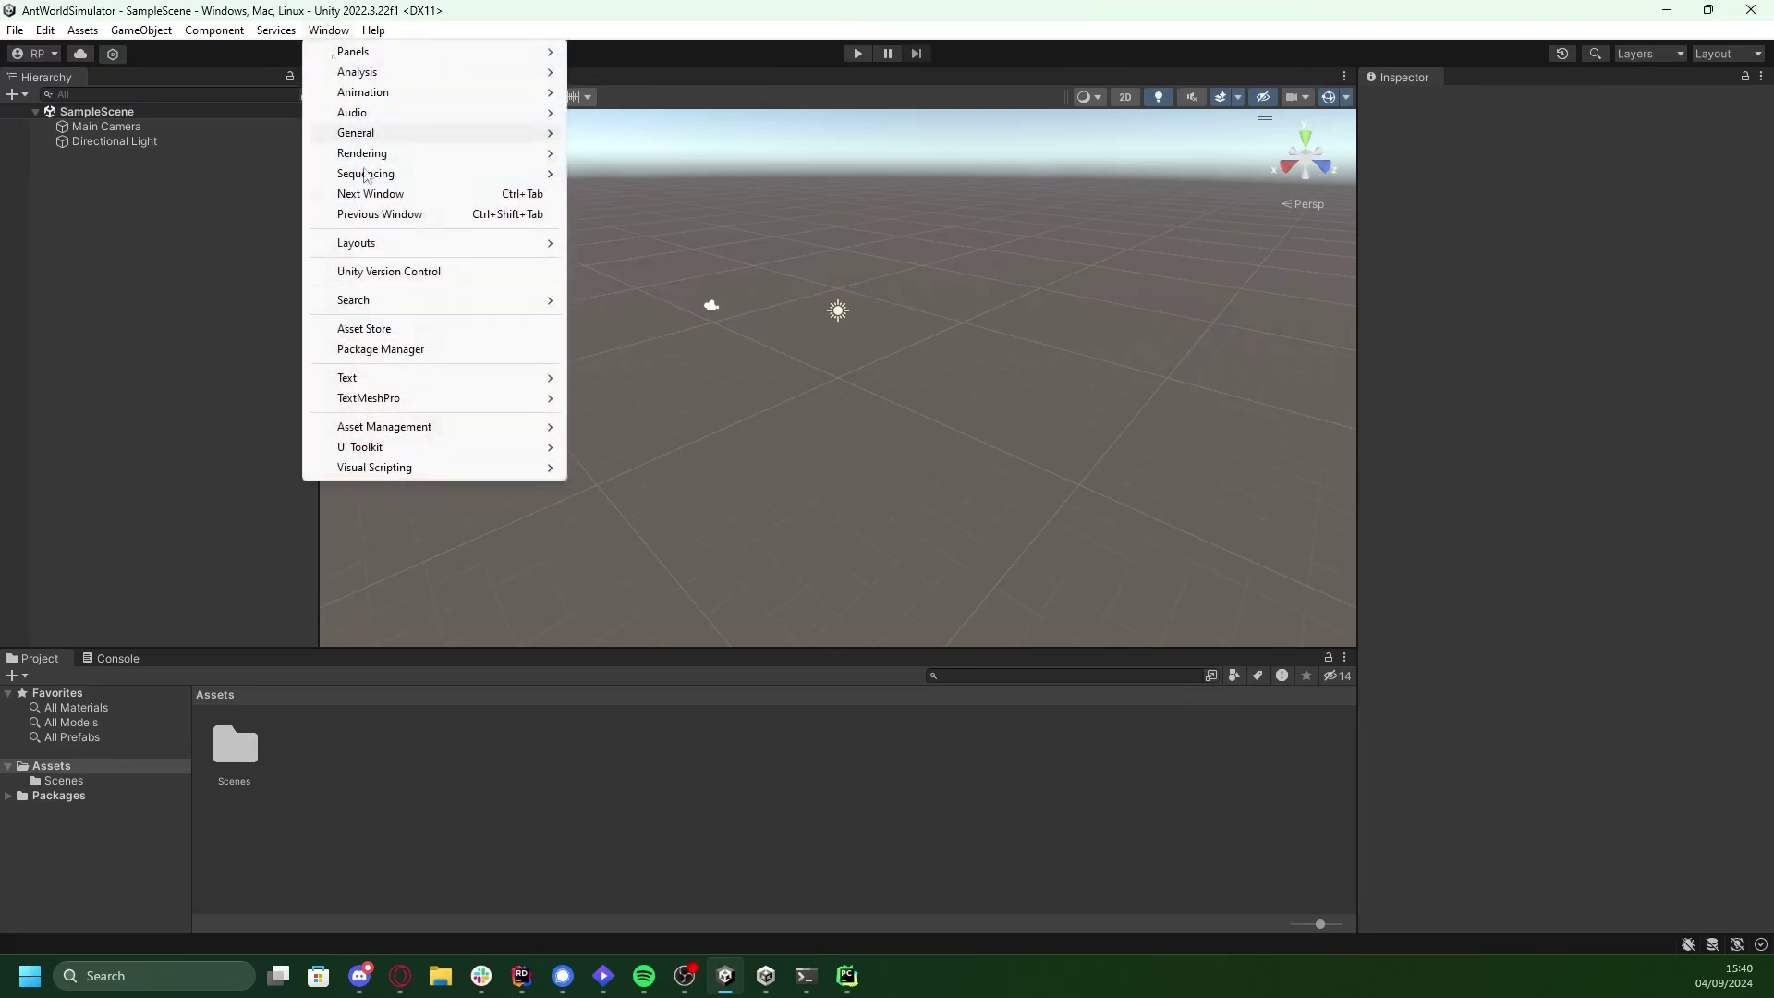
{"action": "left_click", "coordinate": [377, 348]}
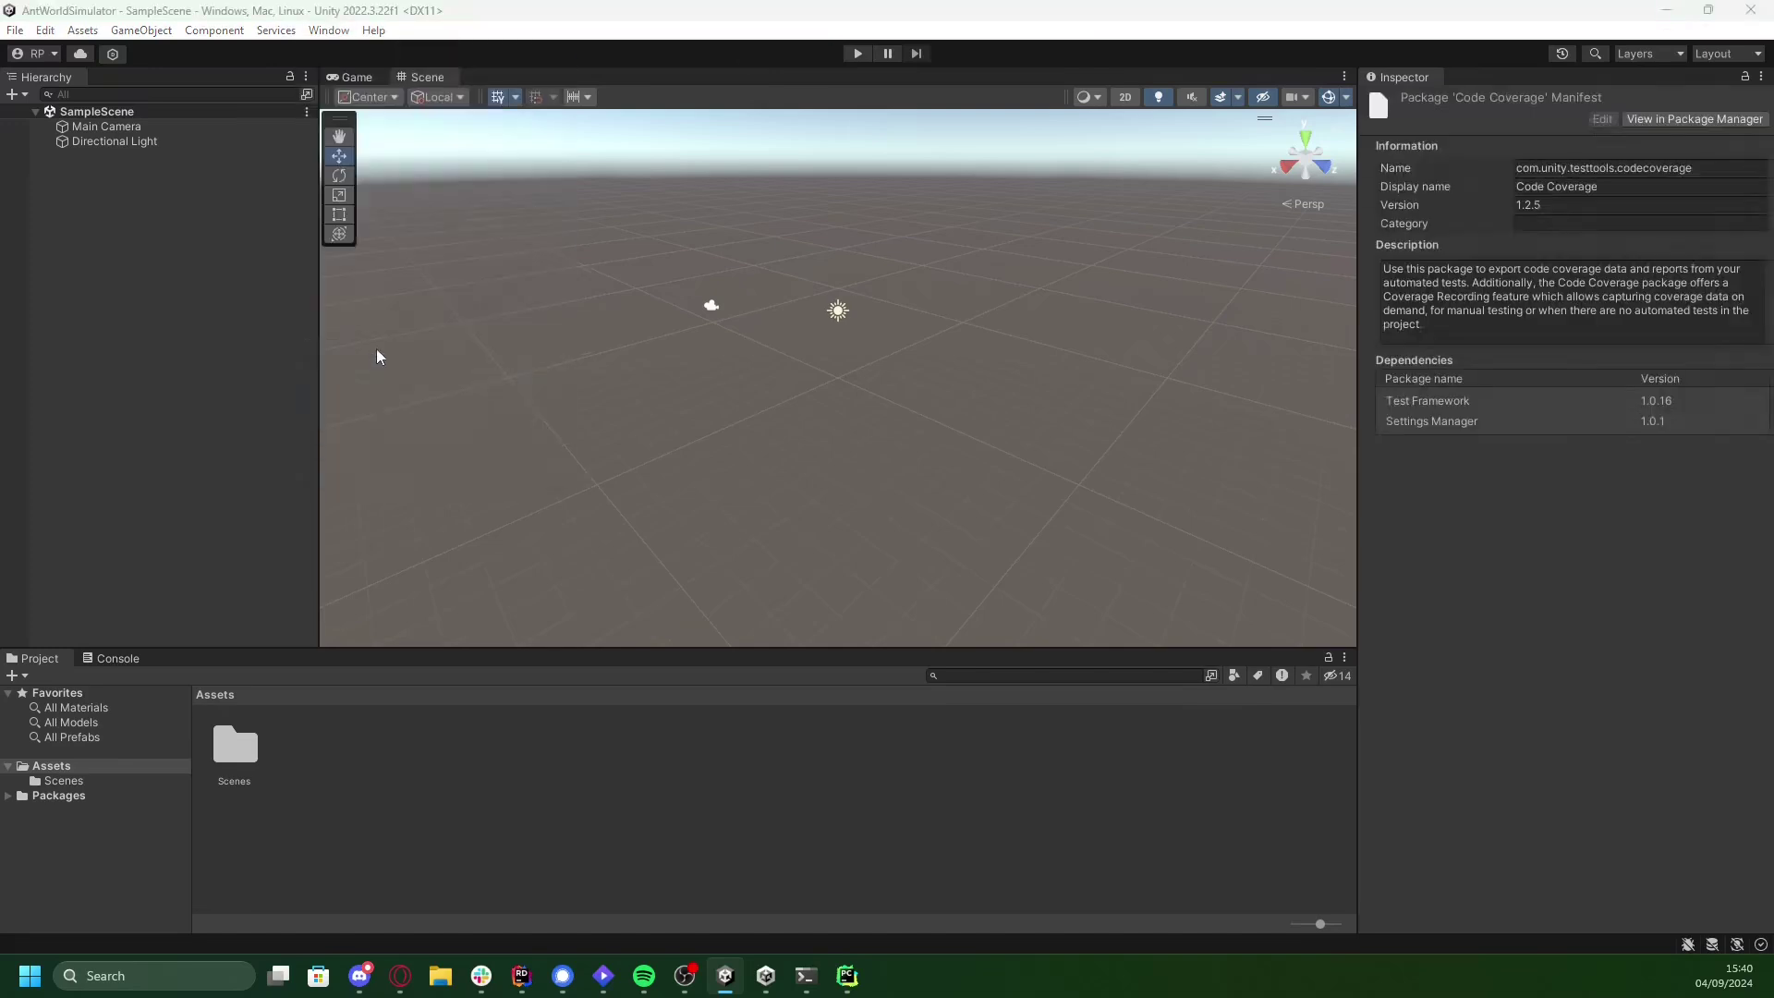
{"action": "left_click", "coordinate": [468, 190]}
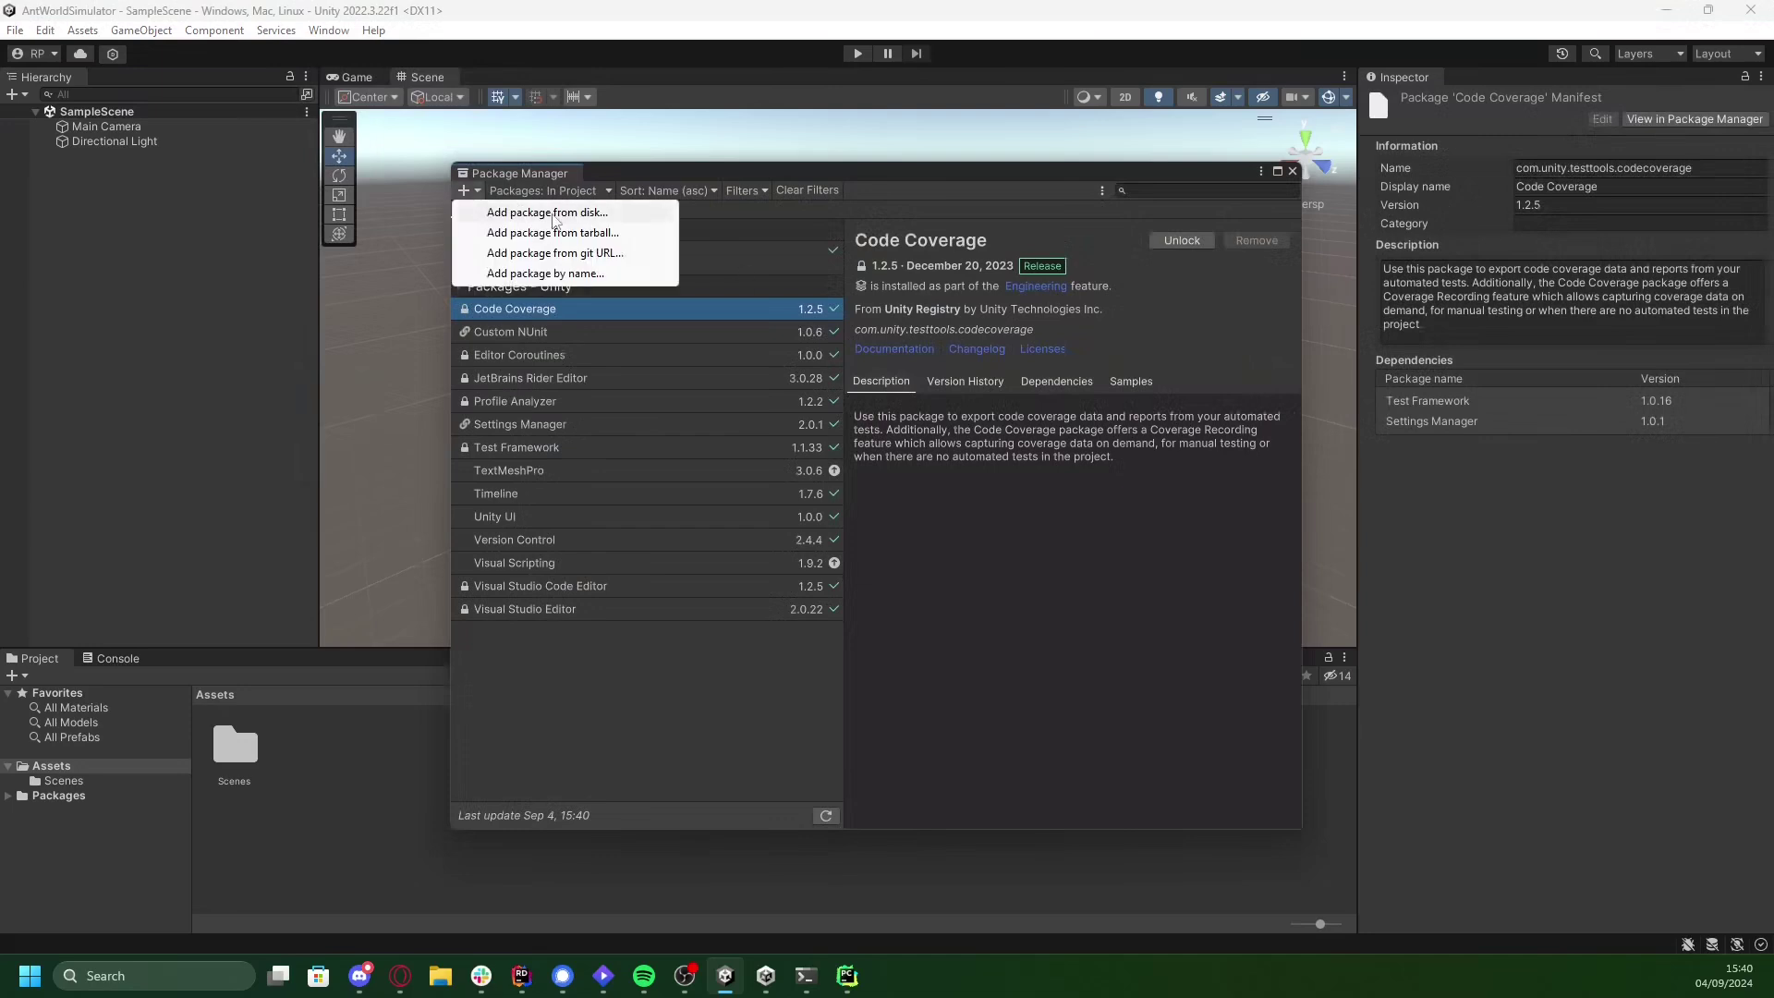
{"action": "left_click", "coordinate": [555, 214]}
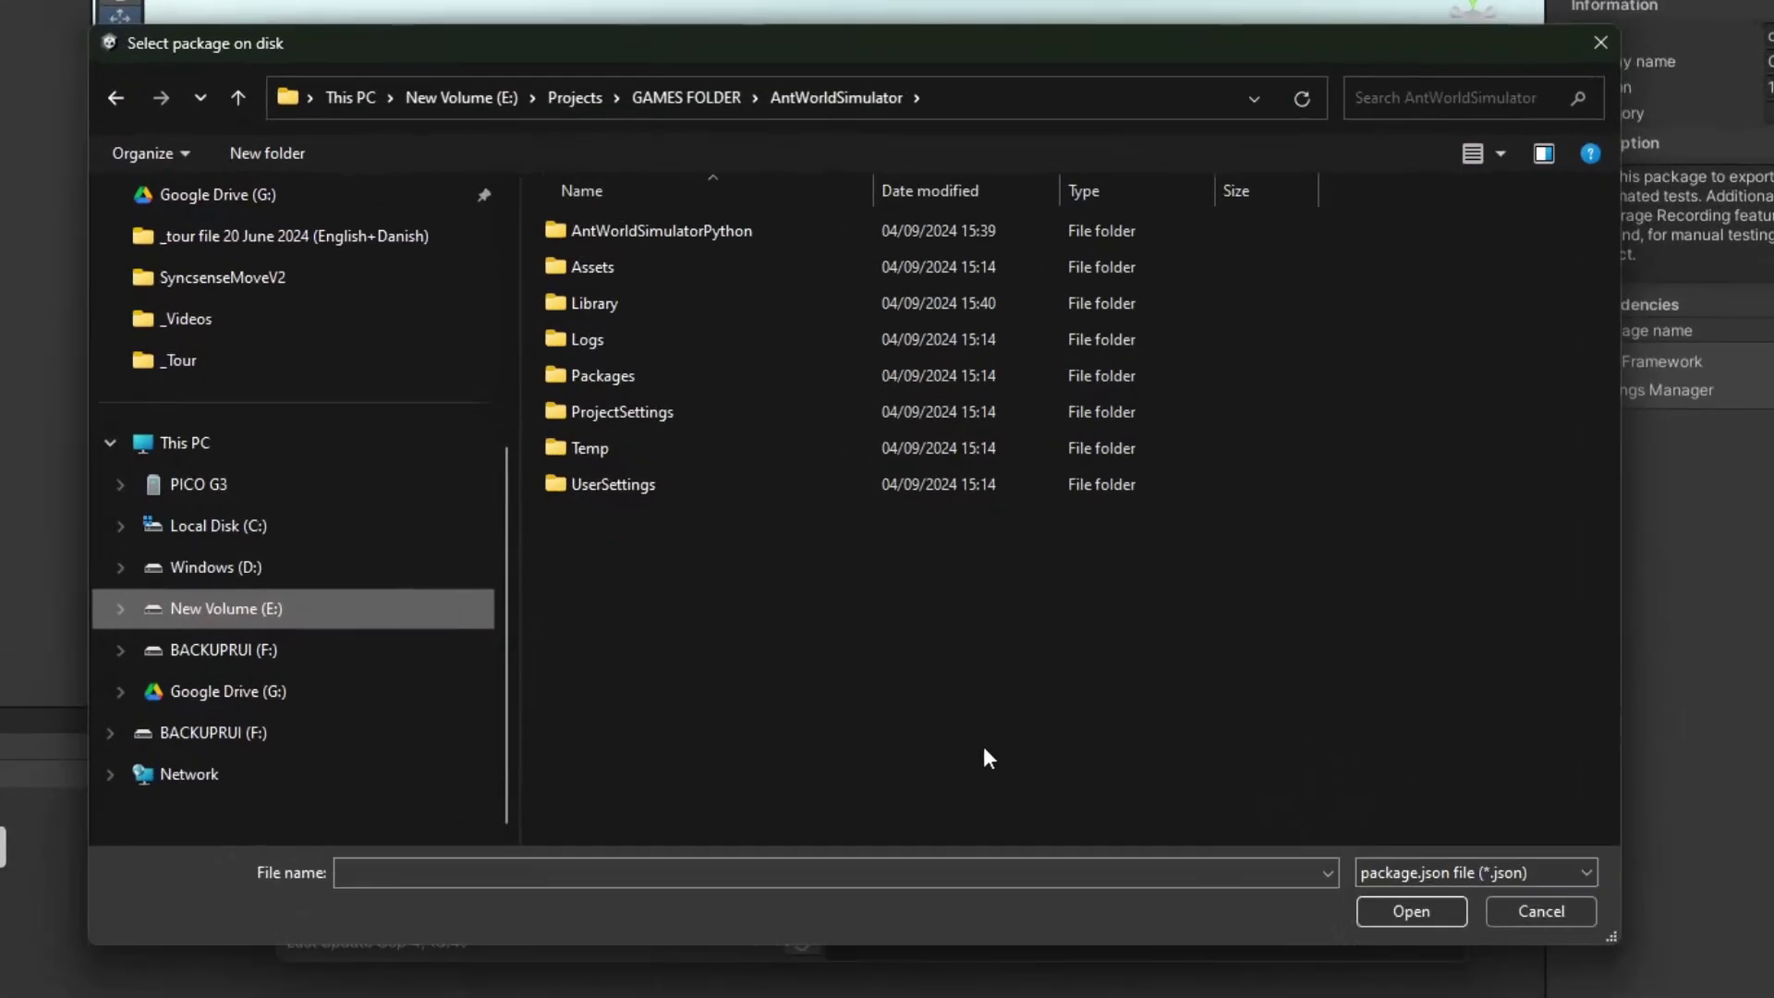
{"action": "double_click", "coordinate": [679, 226]}
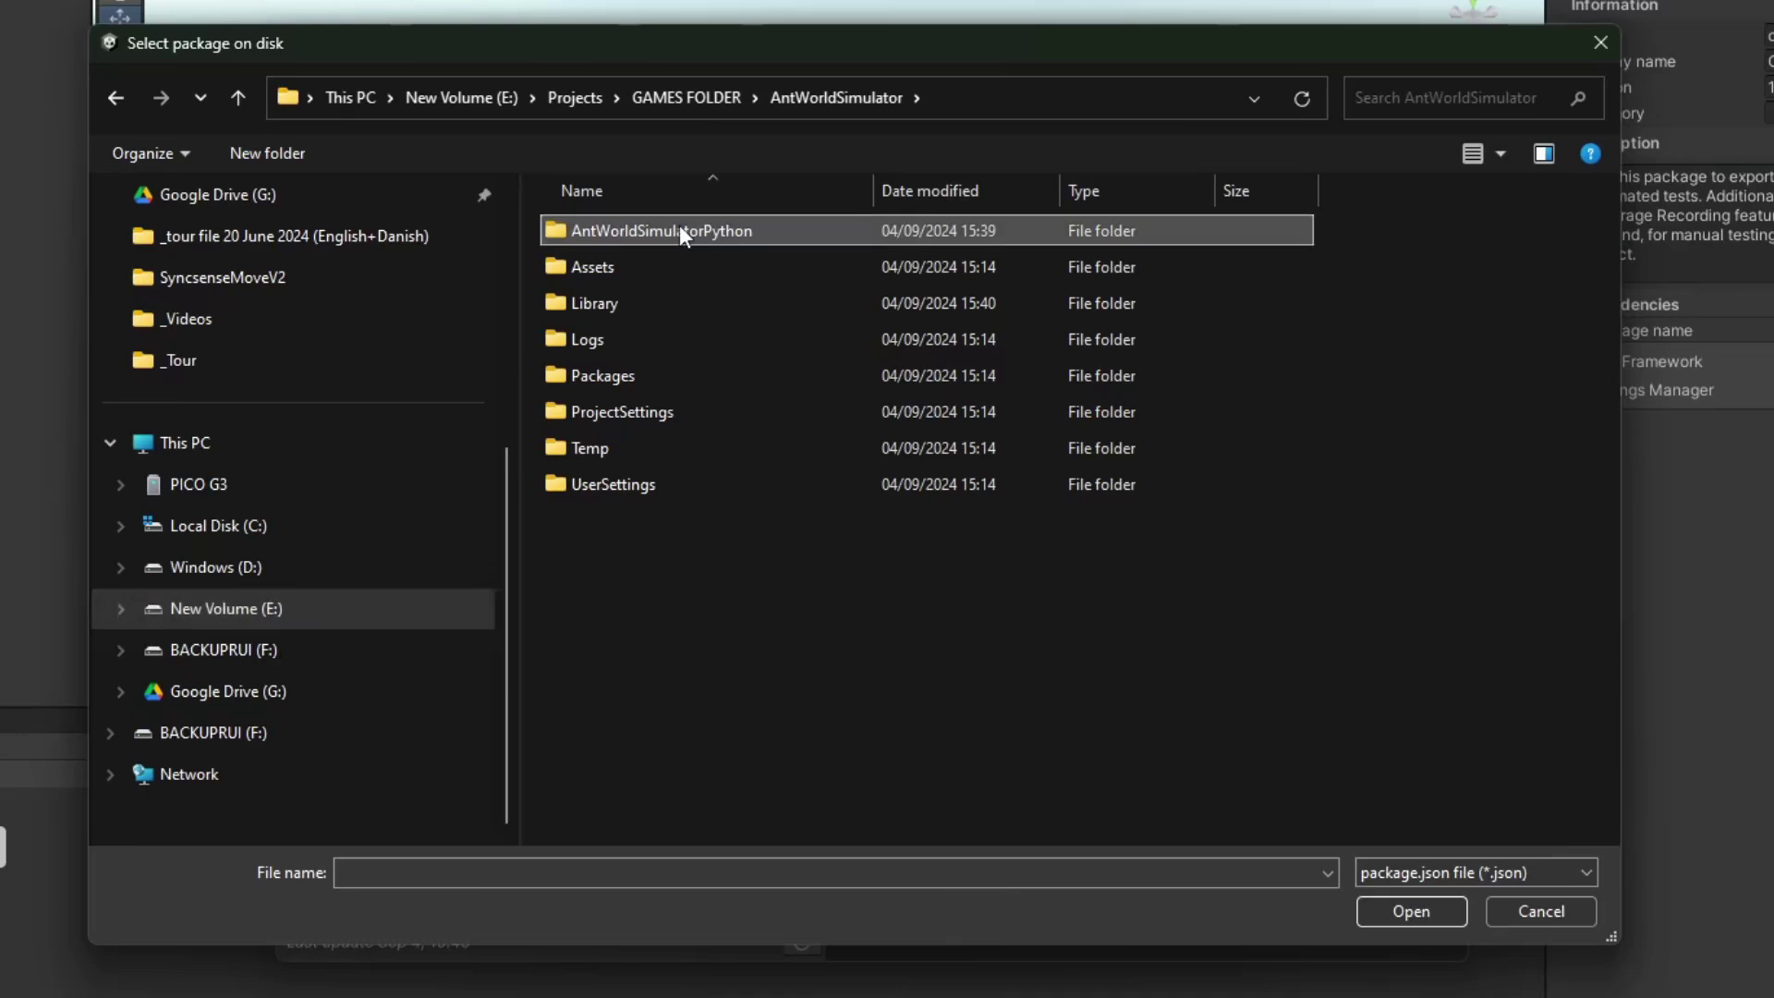
{"action": "double_click", "coordinate": [611, 343]}
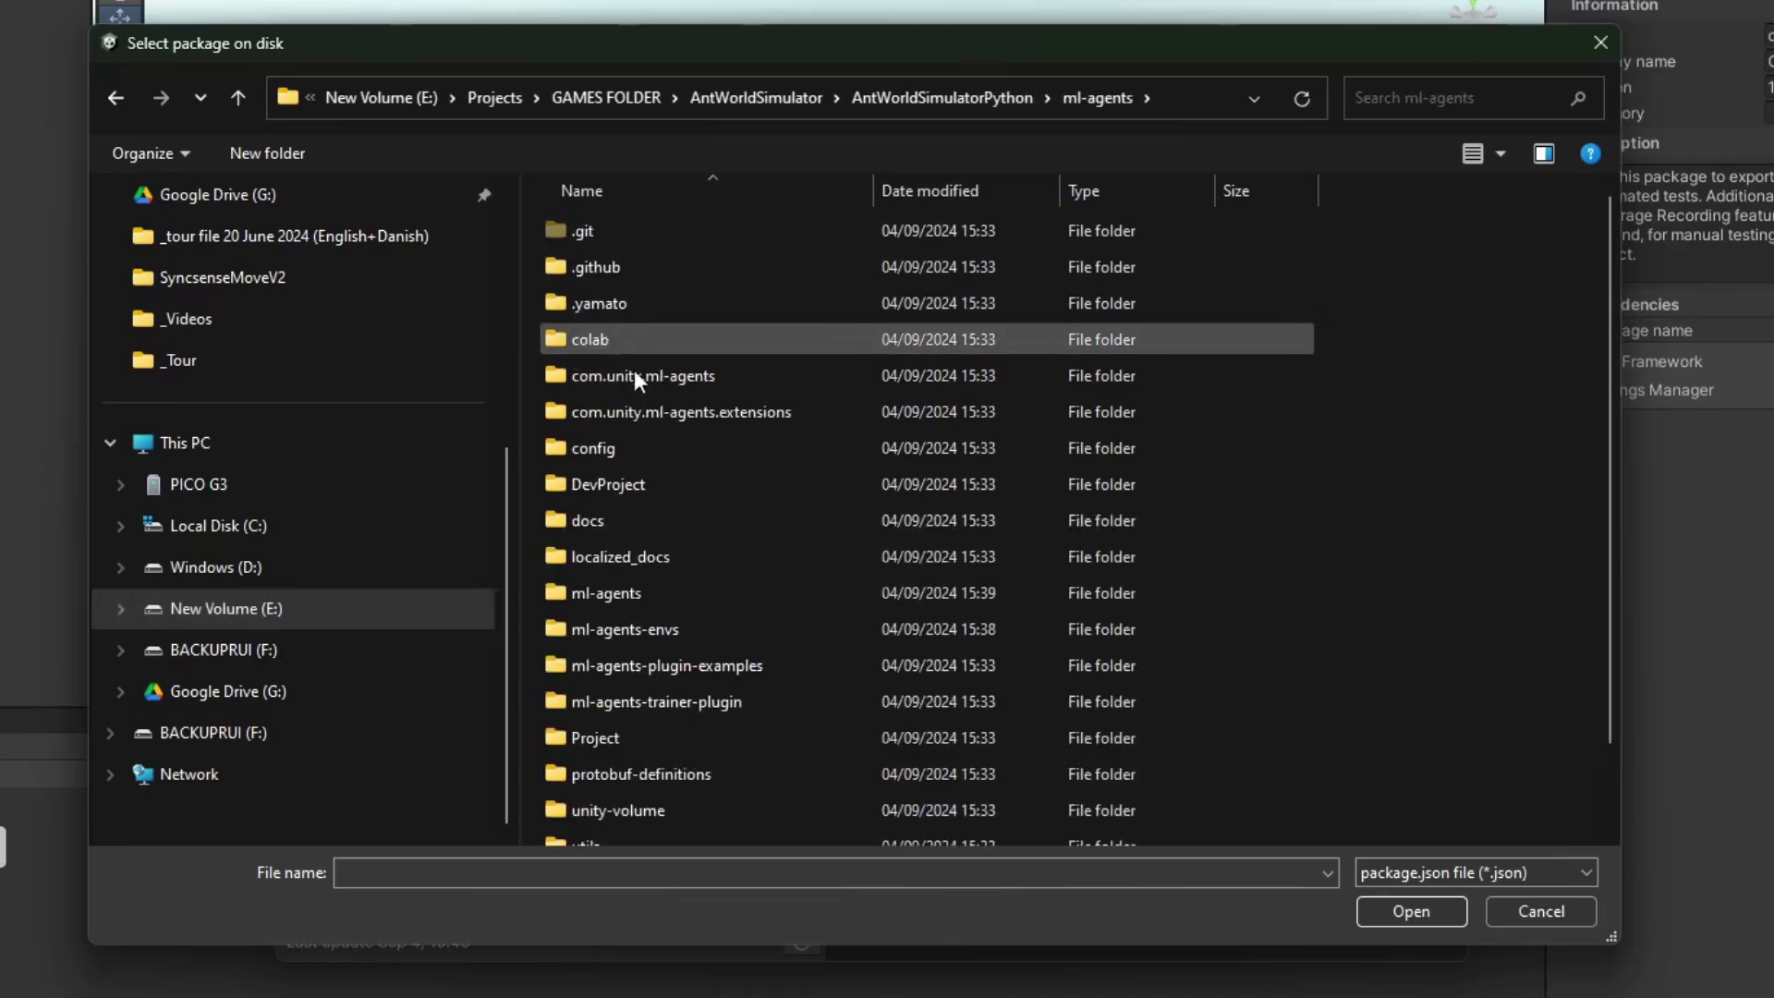
{"action": "left_click", "coordinate": [682, 383]}
{"action": "double_click", "coordinate": [679, 375]}
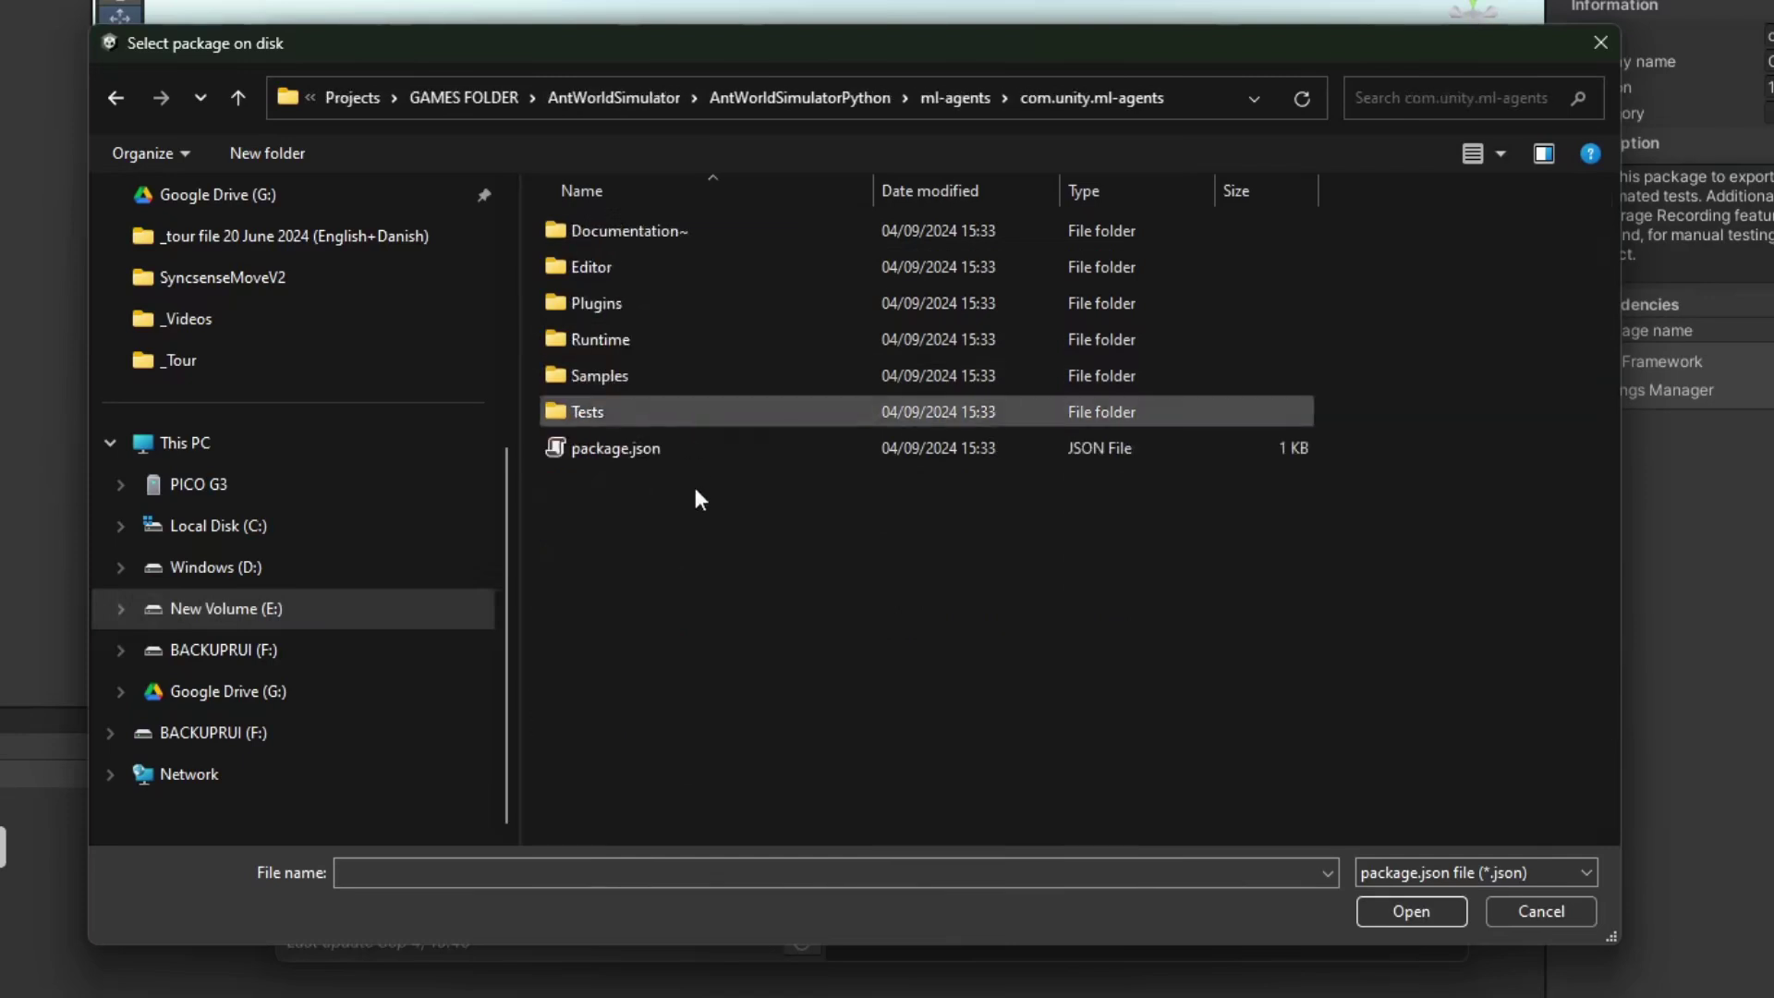
{"action": "double_click", "coordinate": [616, 453]}
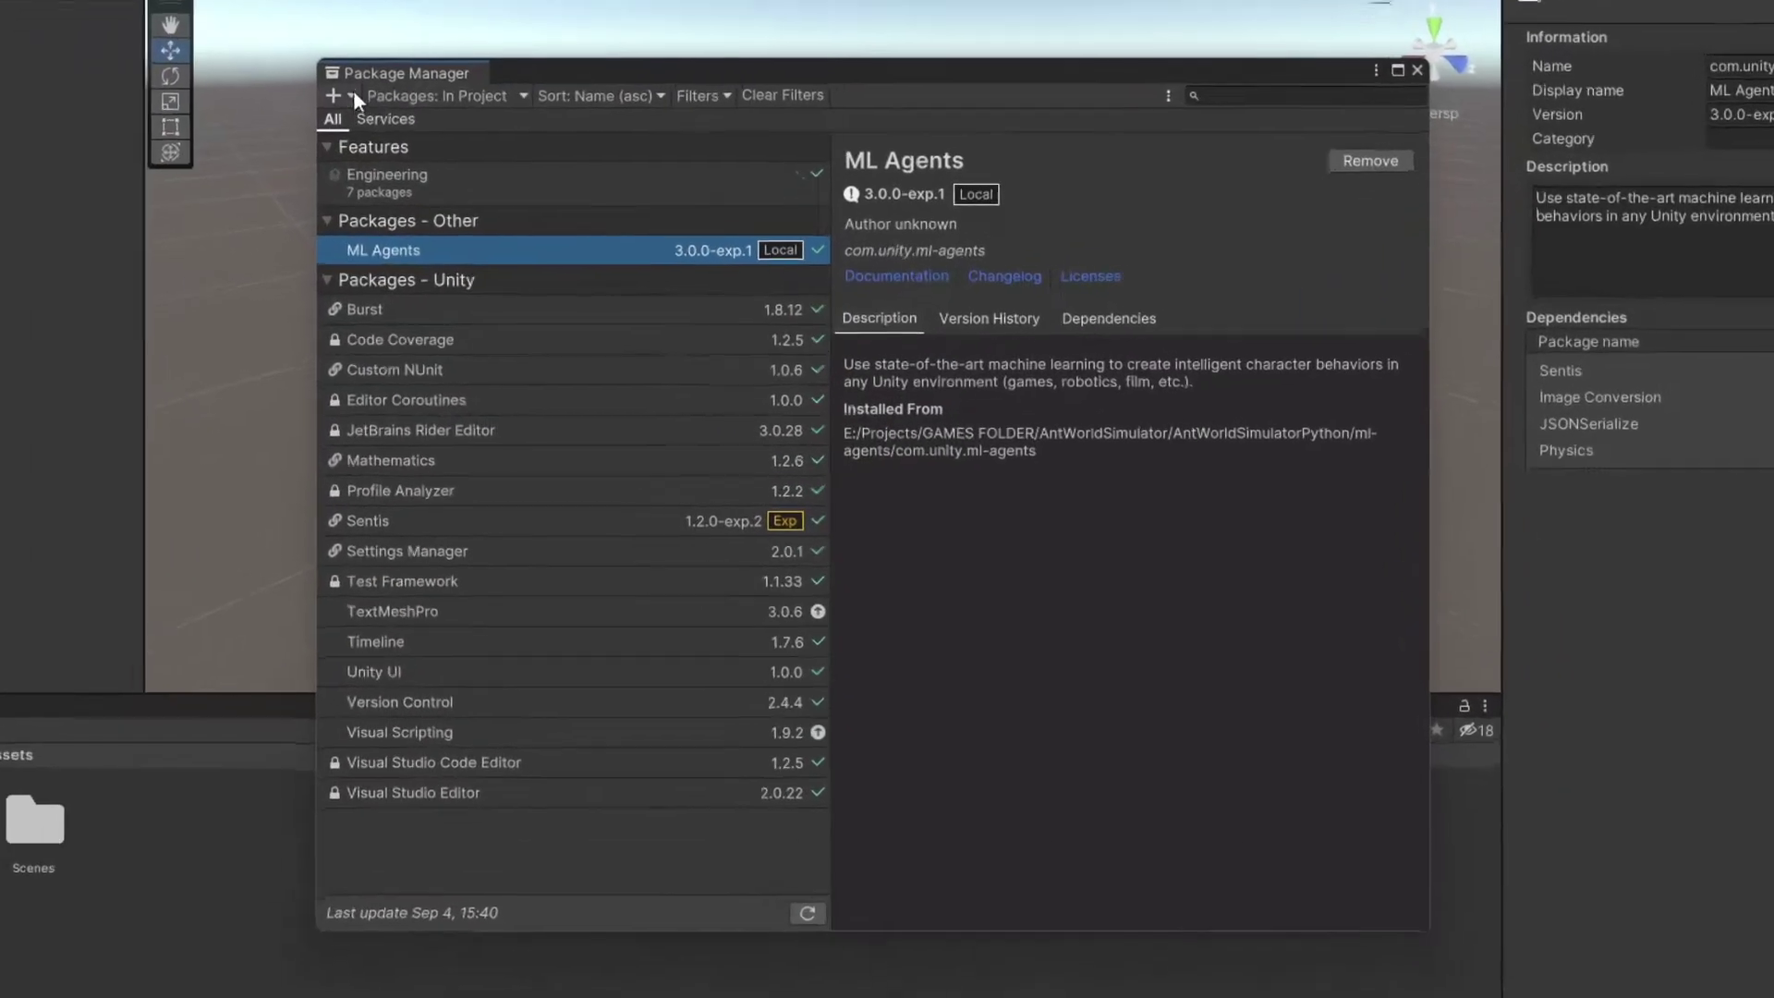
- Add ML Agents Extensions 0.6.1-exp.1 from com.unity.ml-agents.extensions\package.json, then close Package Manager
{"action": "left_click", "coordinate": [478, 191]}
{"action": "left_click", "coordinate": [390, 100]}
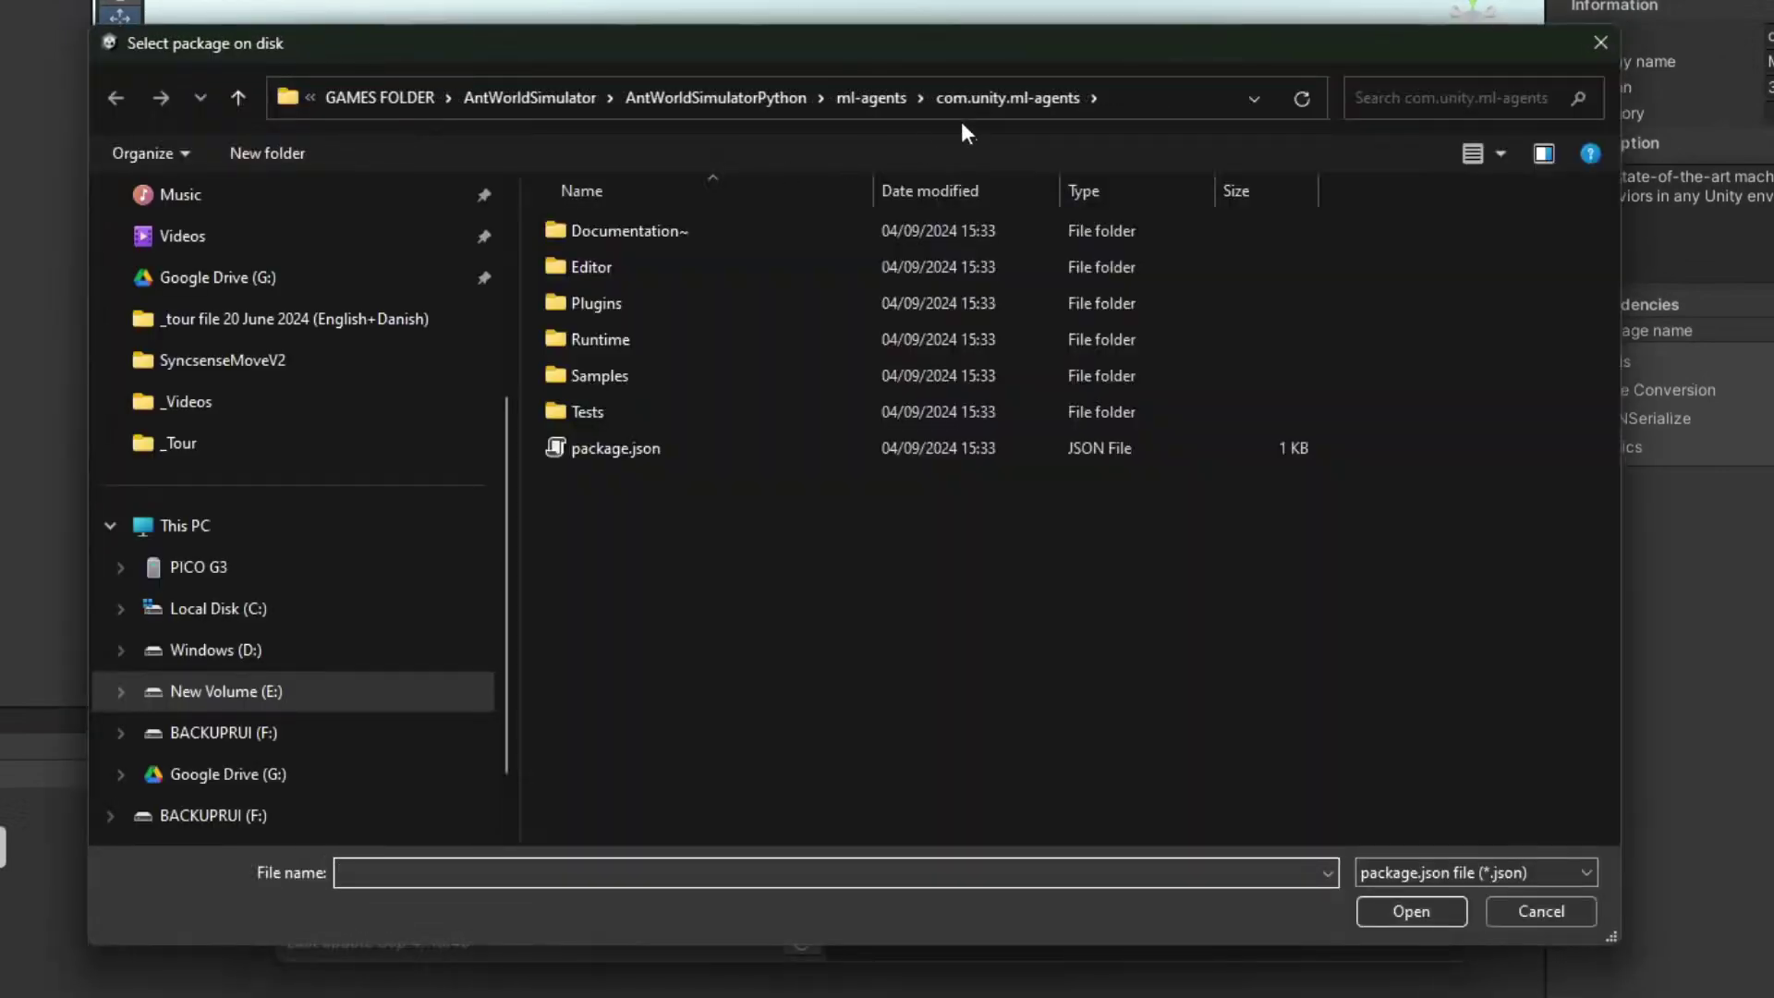
{"action": "left_click", "coordinate": [871, 97]}
{"action": "double_click", "coordinate": [767, 409]}
{"action": "double_click", "coordinate": [615, 376]}
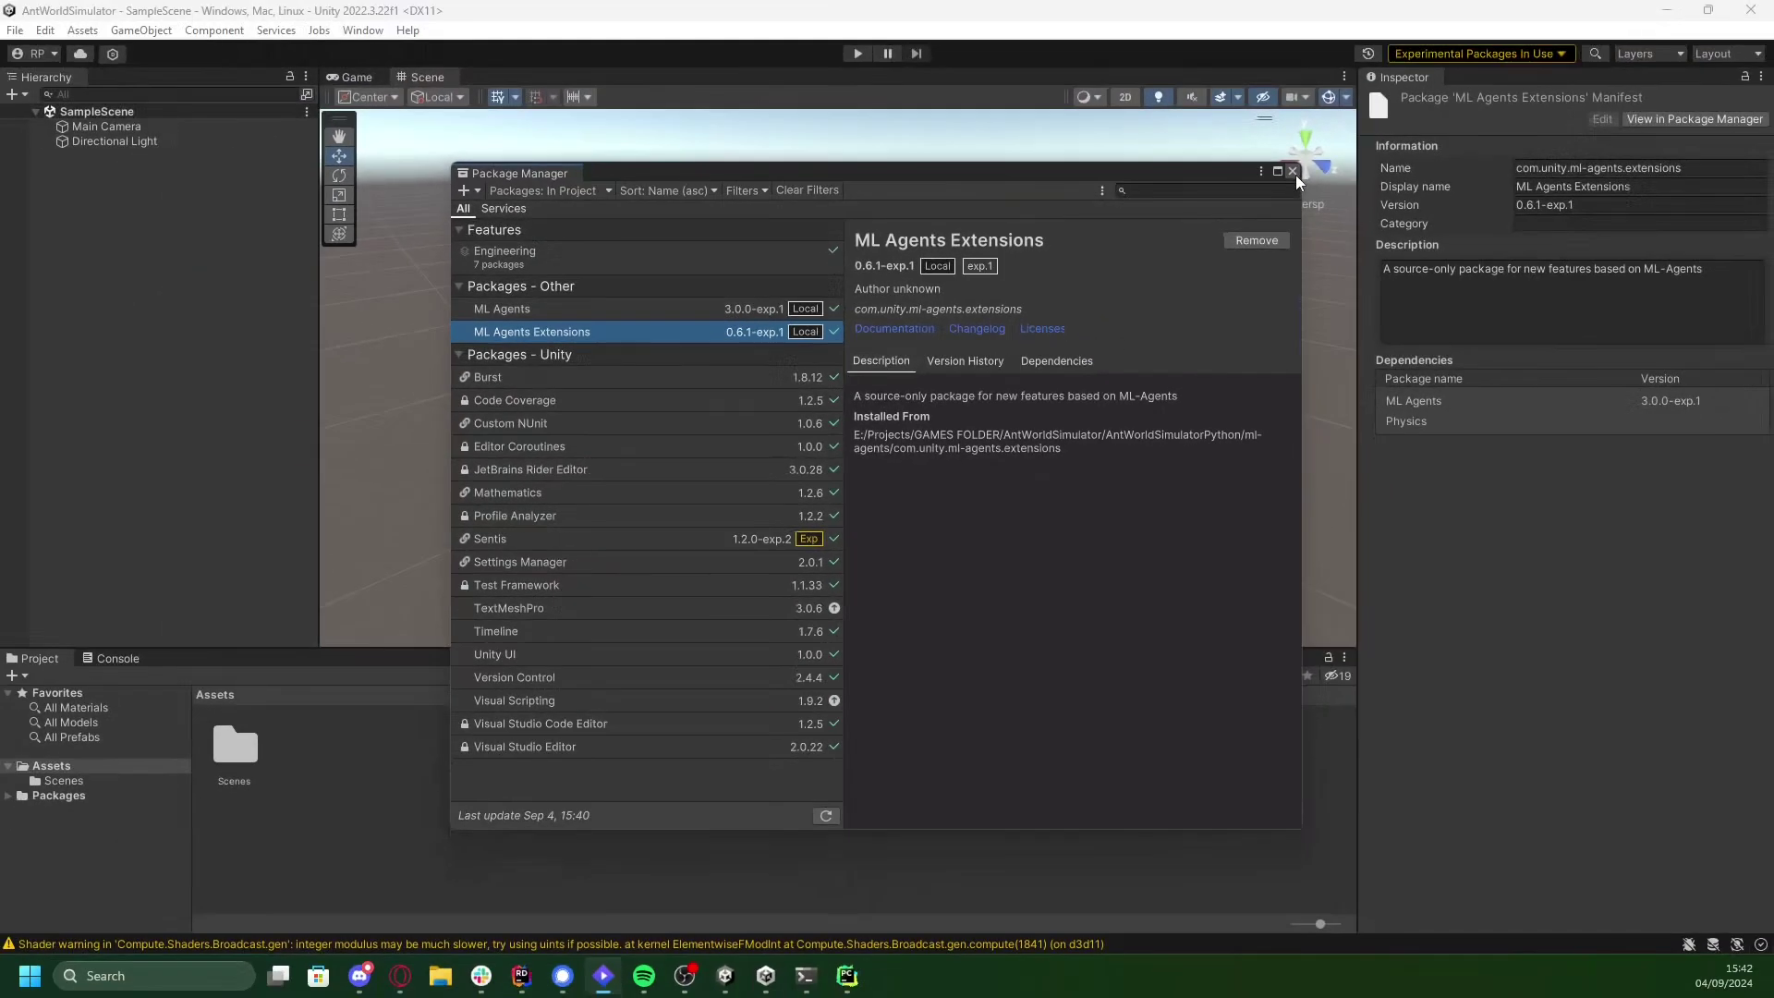
{"action": "left_click", "coordinate": [1454, 40]}
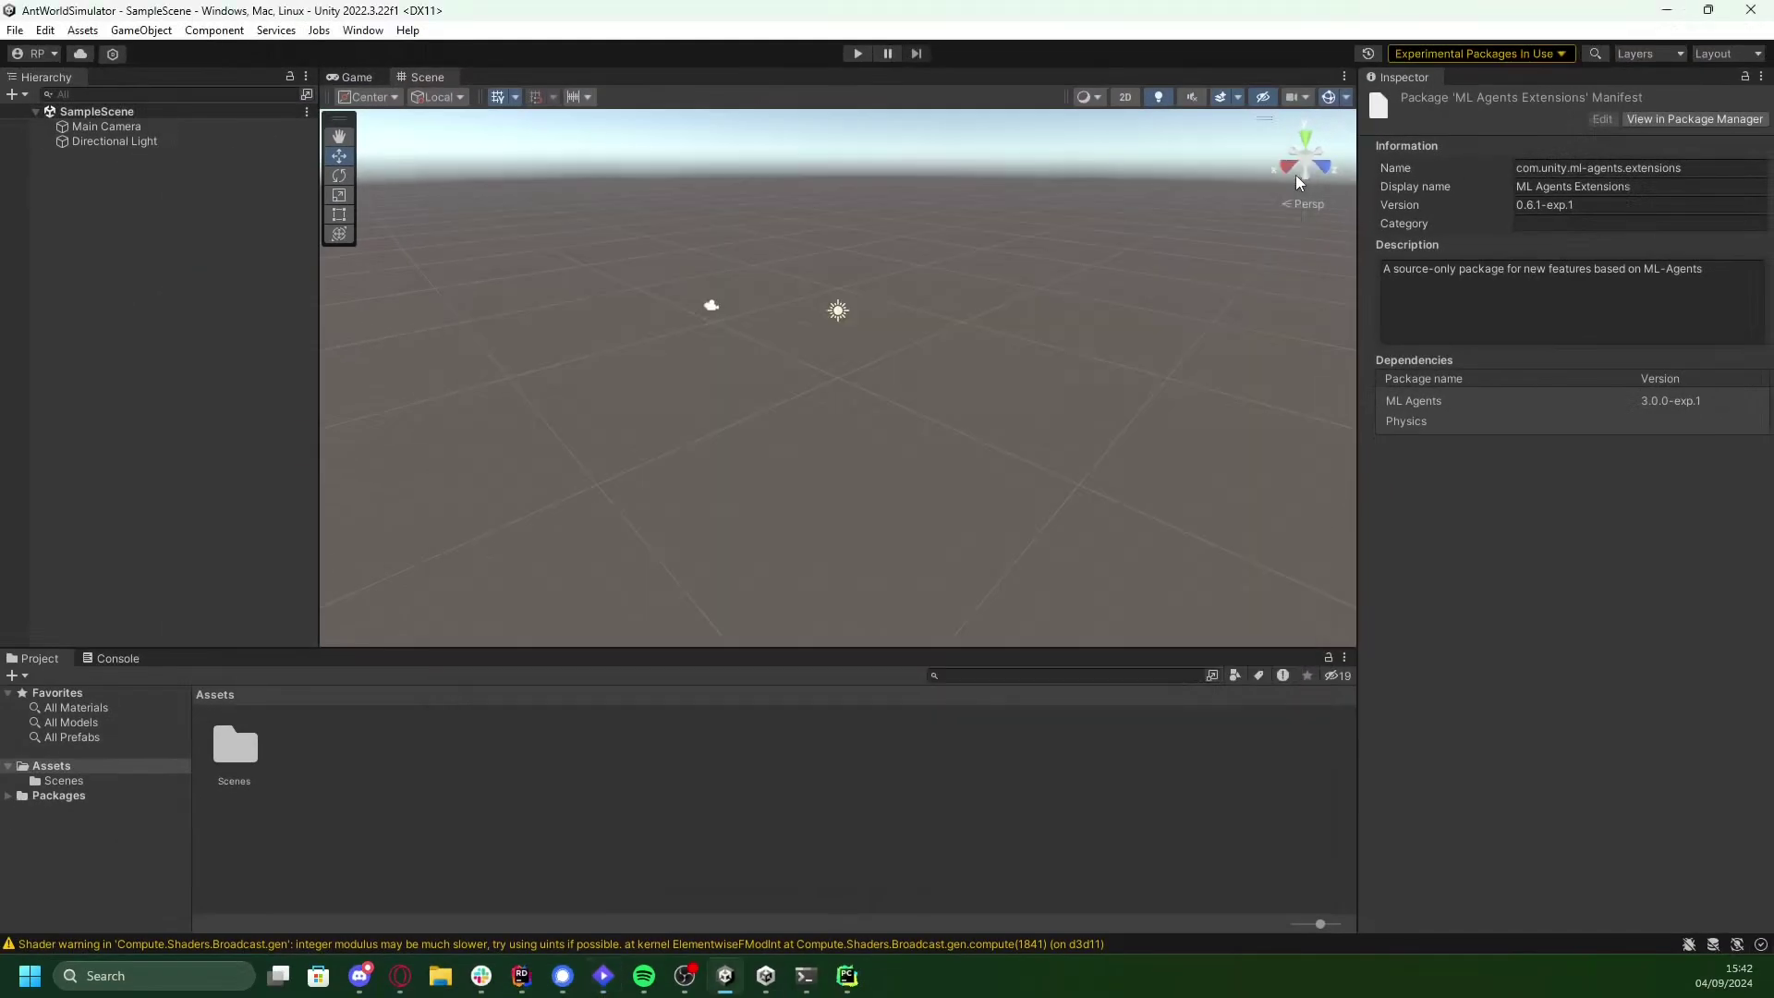